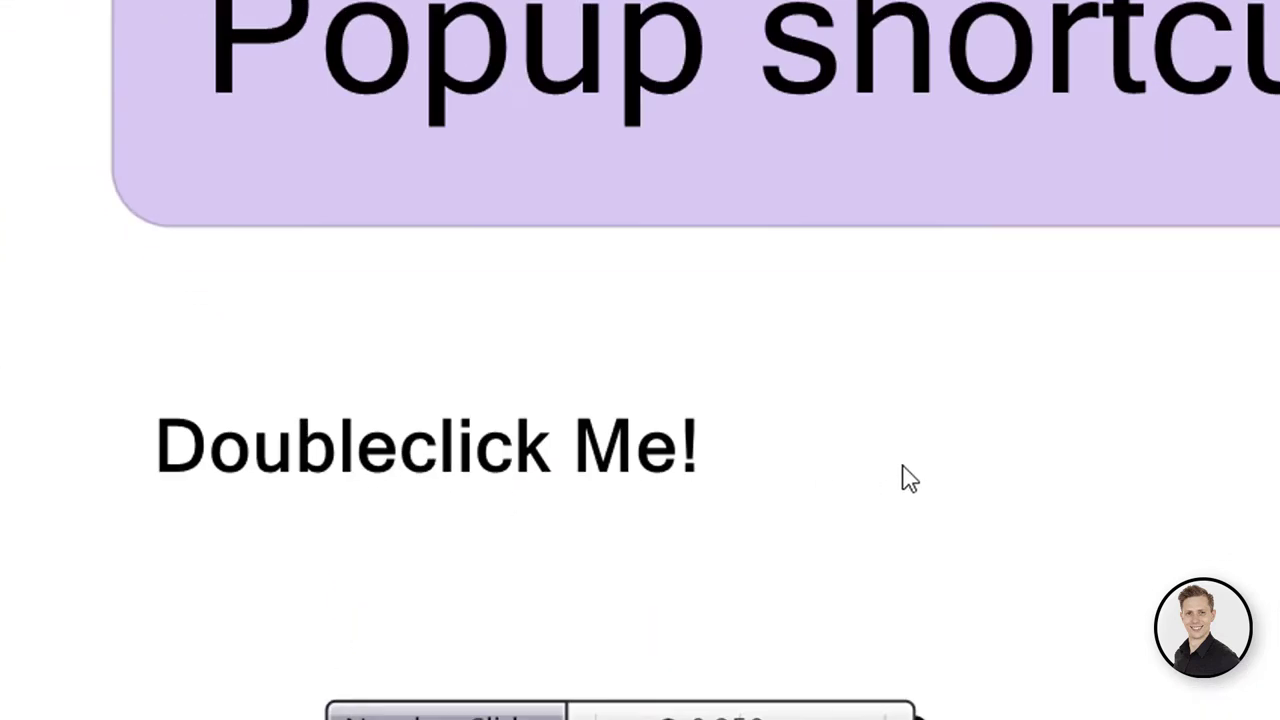
# Add a Scribble via the 'scri' search, then delete both 'Doubleclick Me!' scribbles
pyautogui.doubleClick(904, 468)
pyautogui.write('scri')
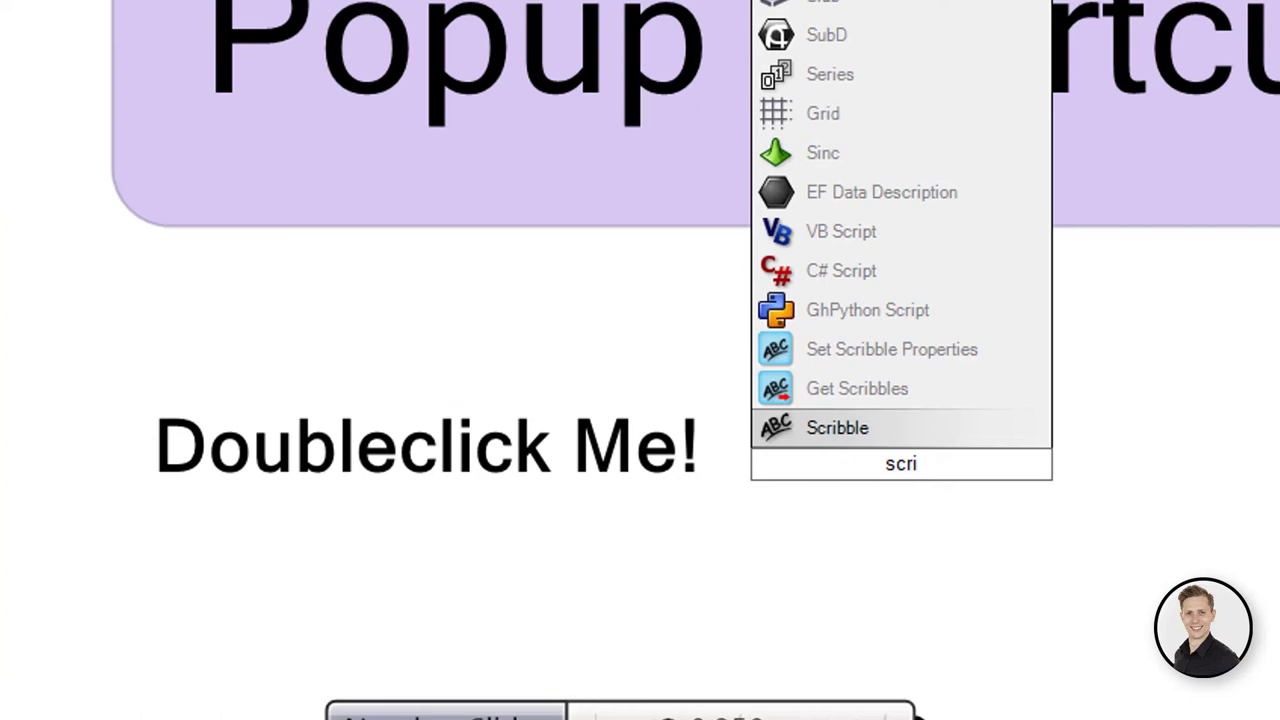
pyautogui.press('Return')
pyautogui.moveTo(851, 486); pyautogui.dragTo(986, 449)
pyautogui.doubleClick(986, 440)
pyautogui.click(1052, 399)
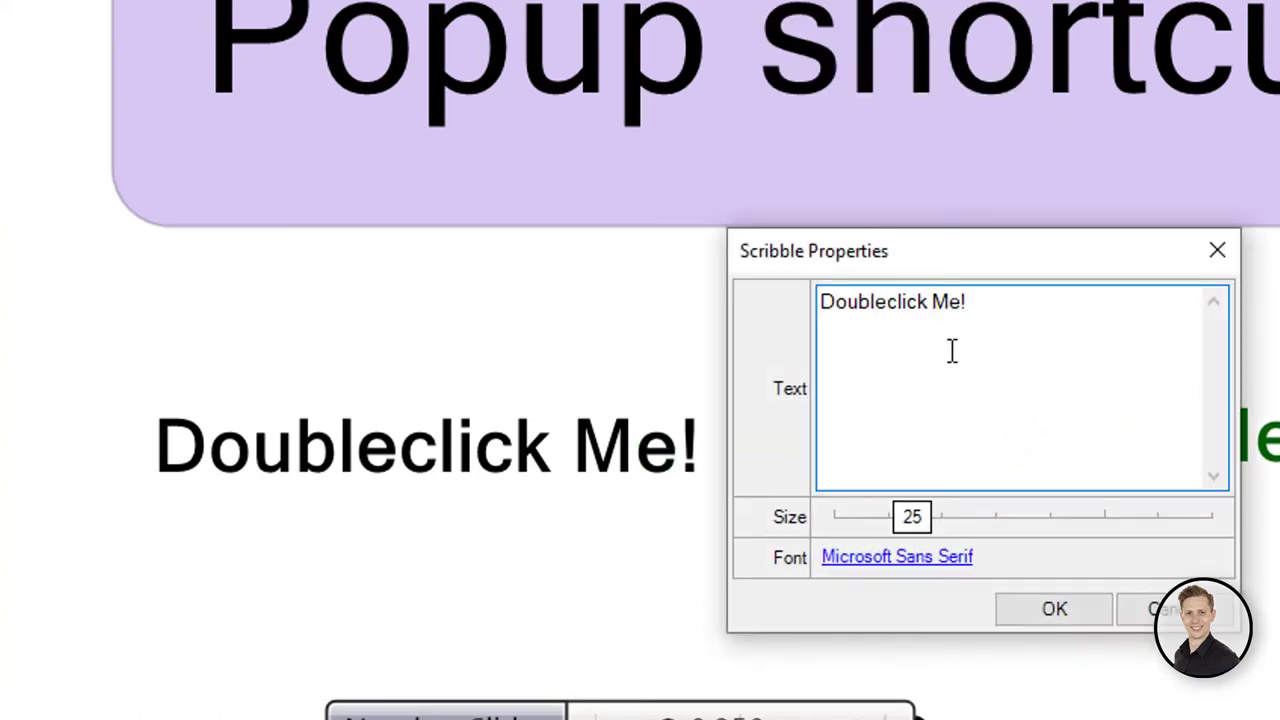
pyautogui.click(1220, 255)
pyautogui.hotkey('ctrl', 'a')
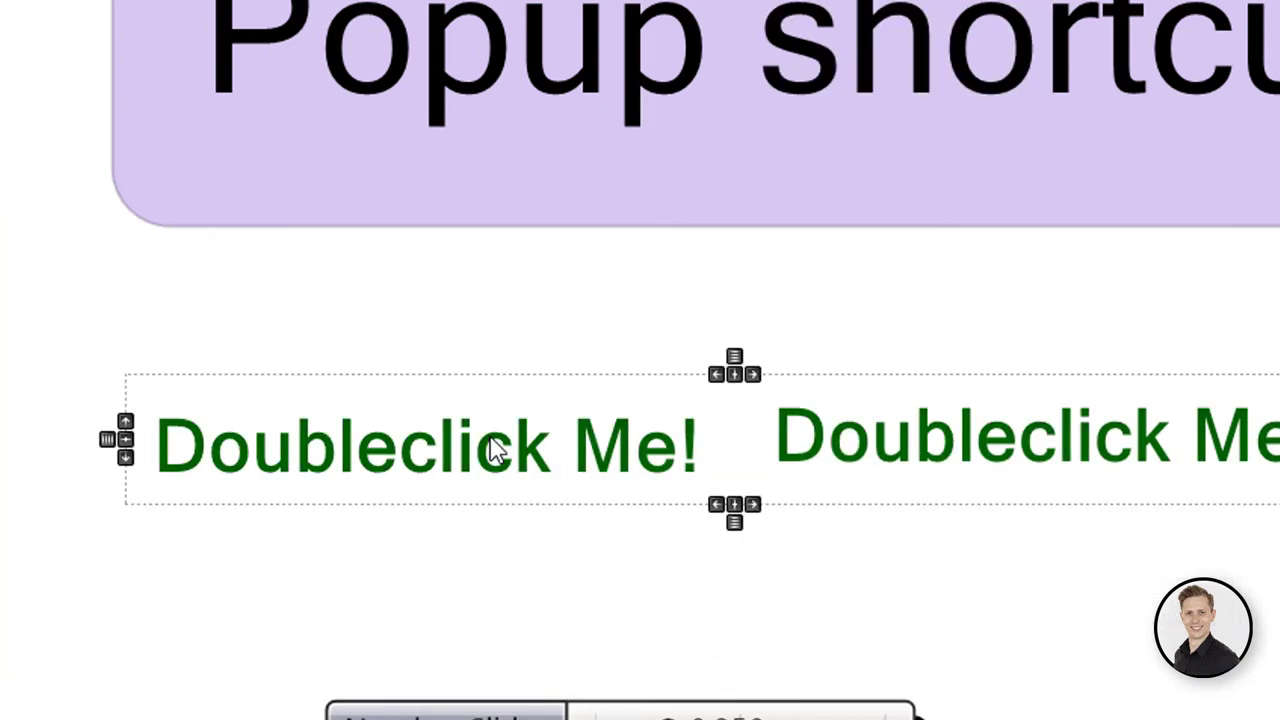
pyautogui.press('Delete')
# Create 'Parameters' and 'Parameters New' scribble labels using the ~ search prefix
pyautogui.doubleClick(623, 445)
pyautogui.write('~')
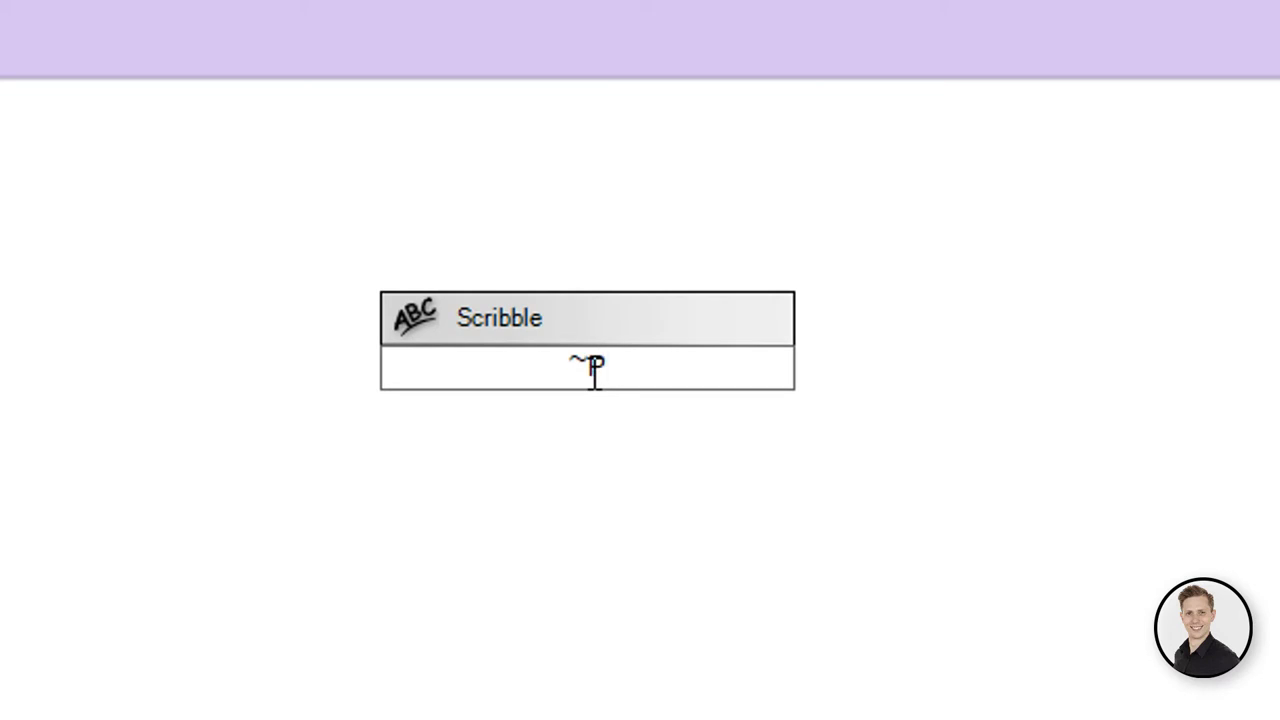
pyautogui.write('Parameters')
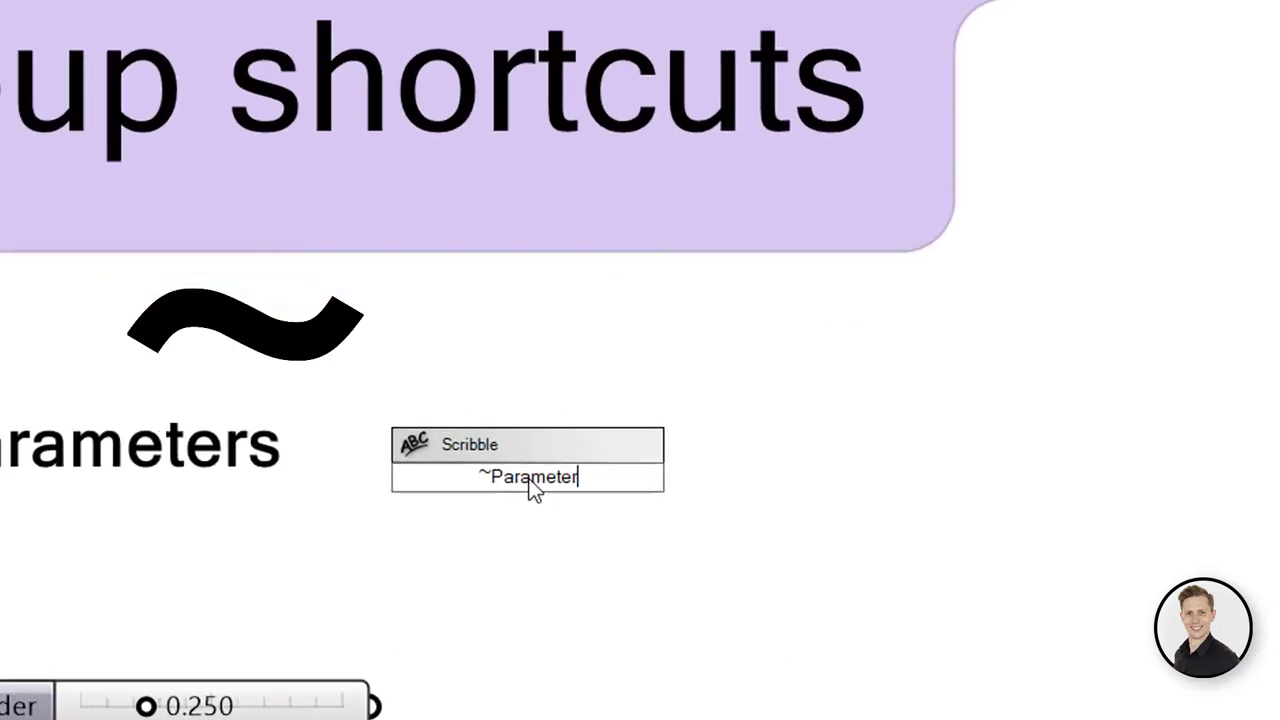
pyautogui.write('New')
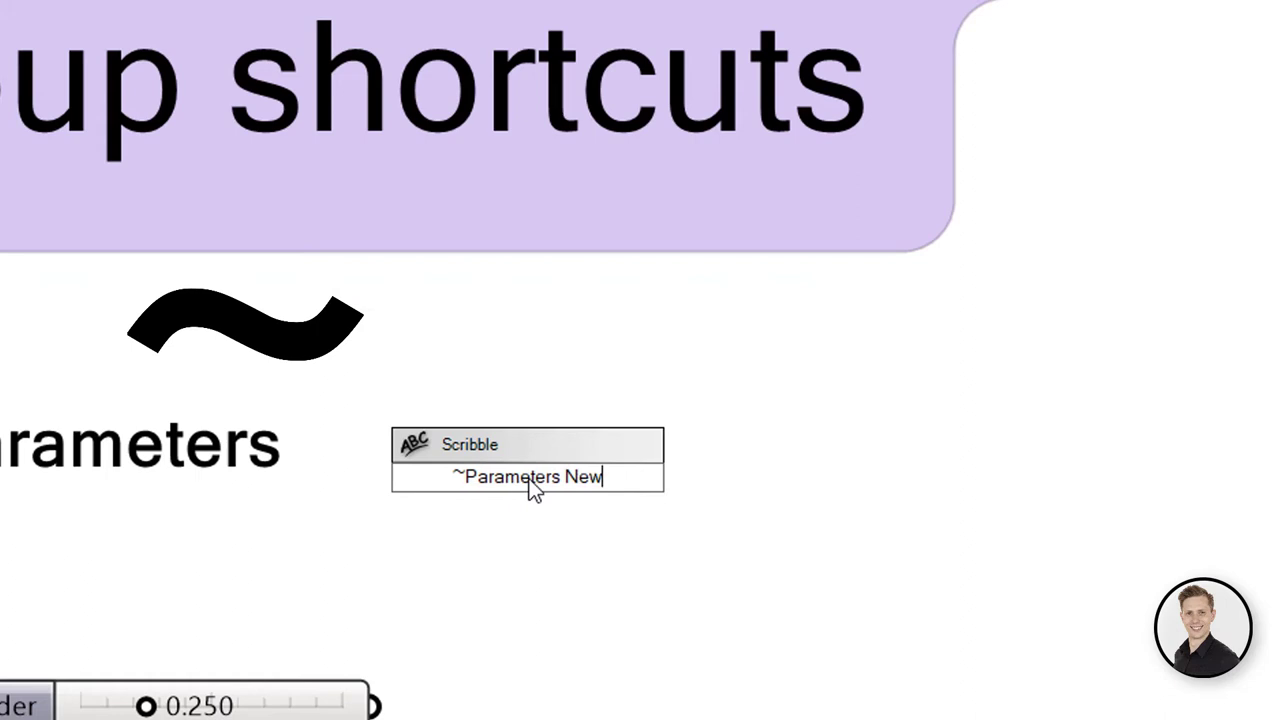
pyautogui.press('Return')
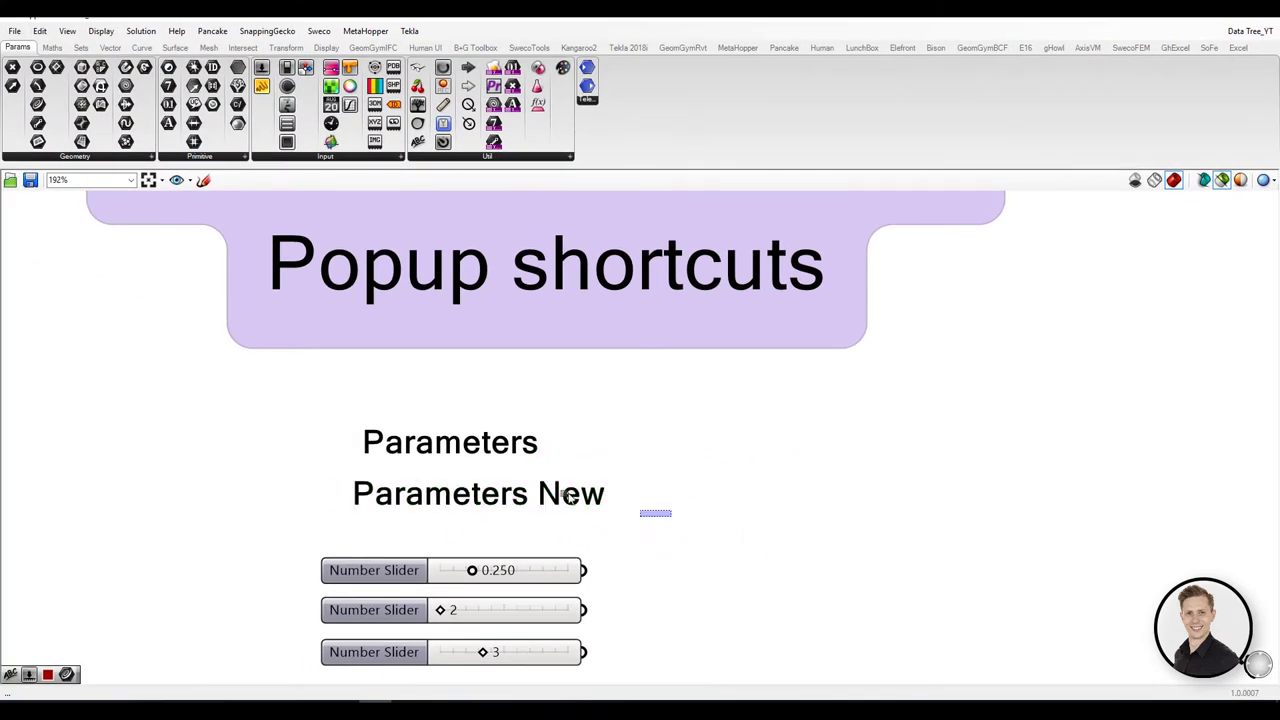
# Delete the two Parameters scribbles and place a resized Panel containing 'Parameters'
pyautogui.moveTo(566, 496); pyautogui.dragTo(345, 410)
pyautogui.press('Delete')
pyautogui.scroll(-3, 418, 443)
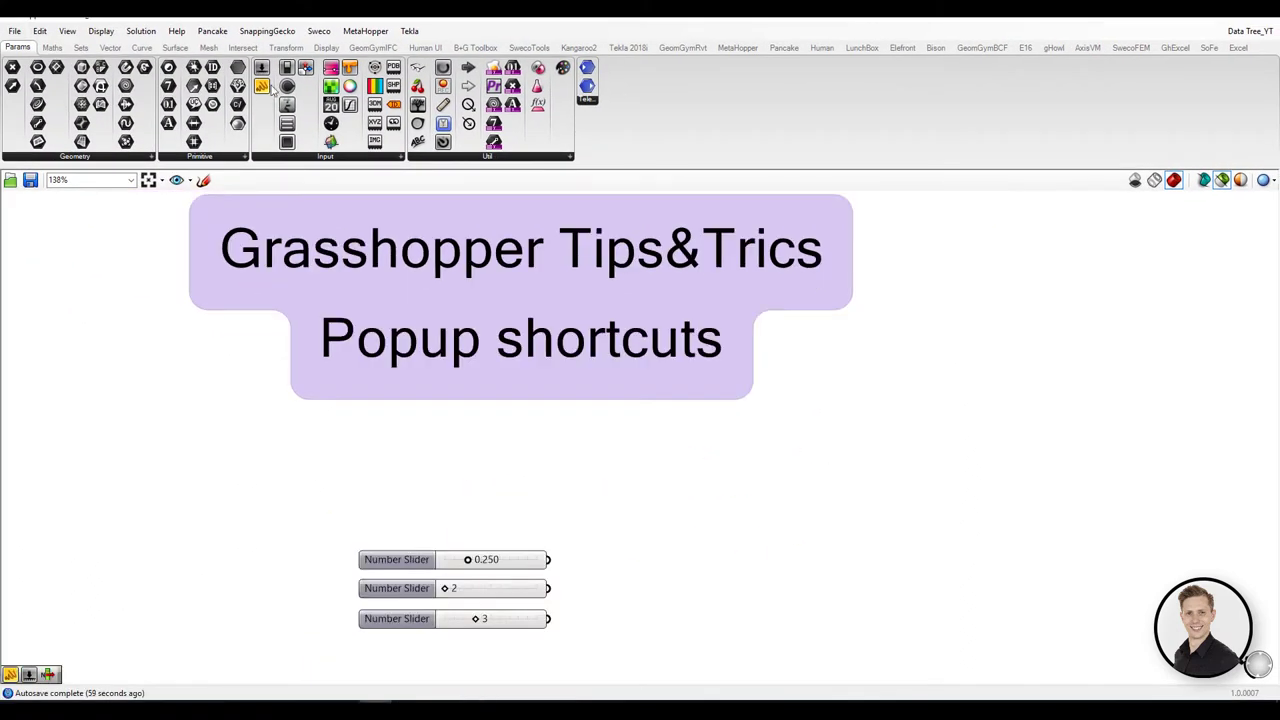
pyautogui.click(391, 466)
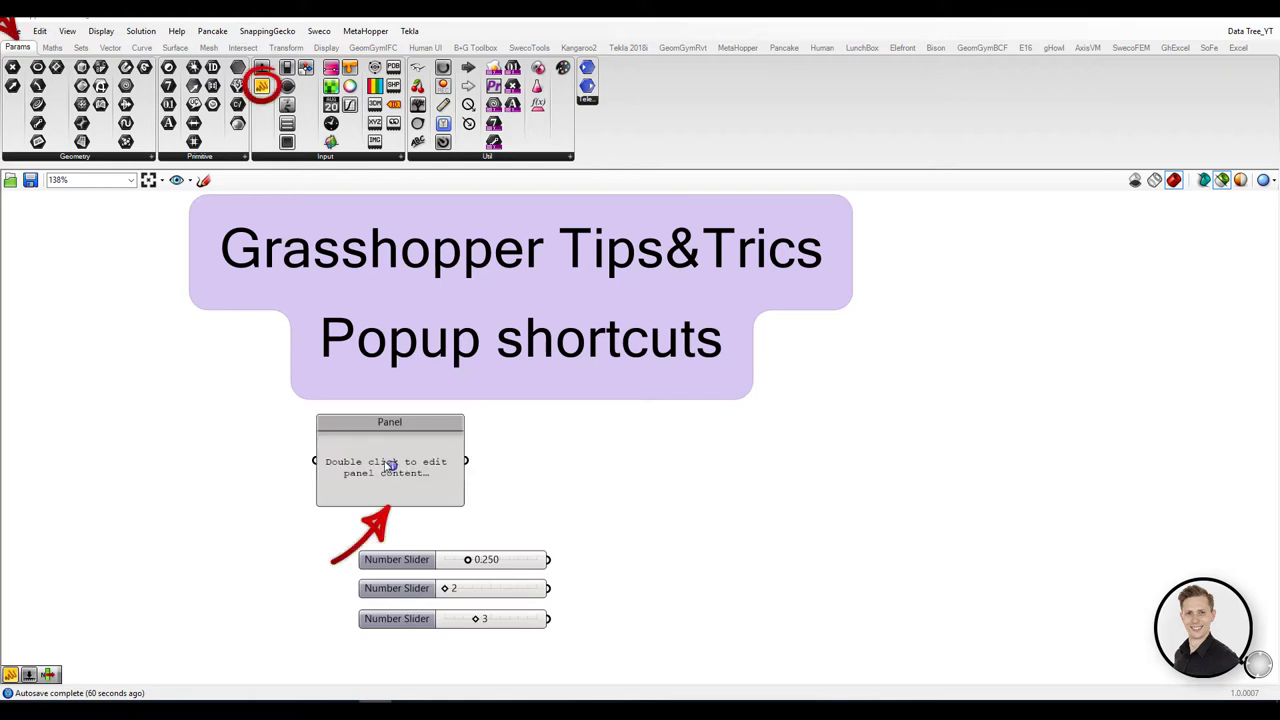
pyautogui.doubleClick(390, 466)
pyautogui.write('Parameters')
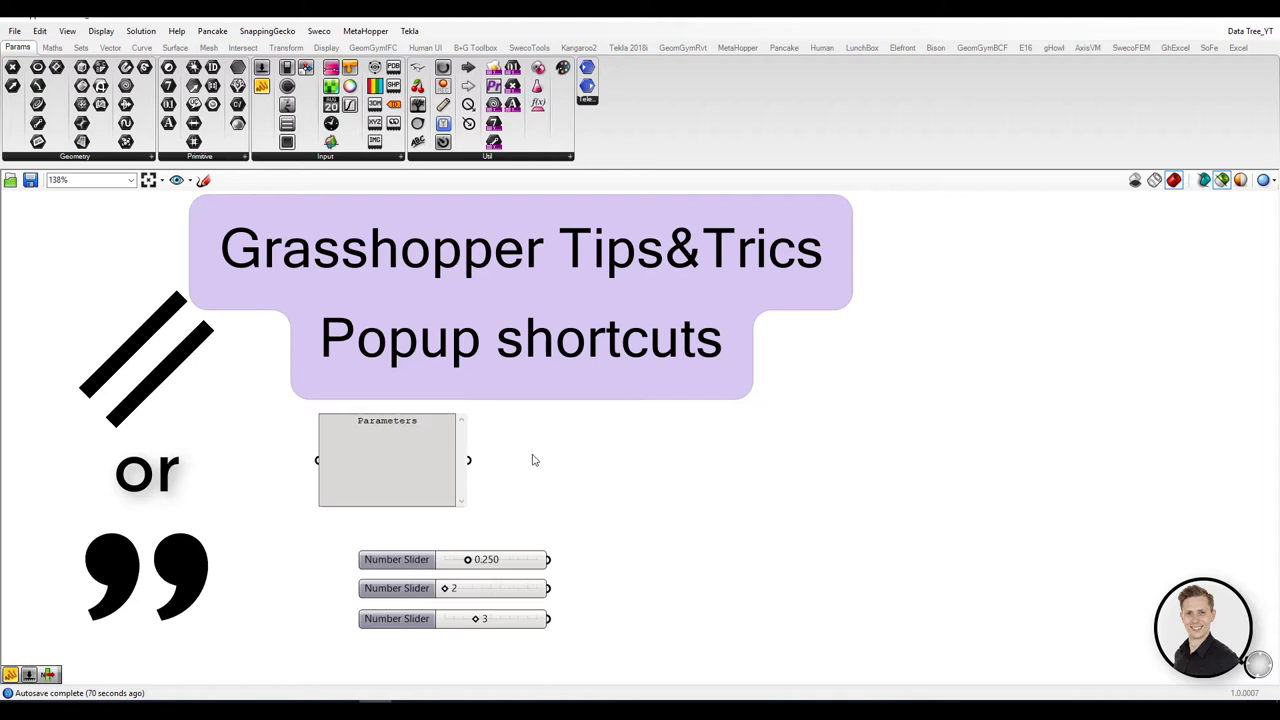
pyautogui.click(533, 460)
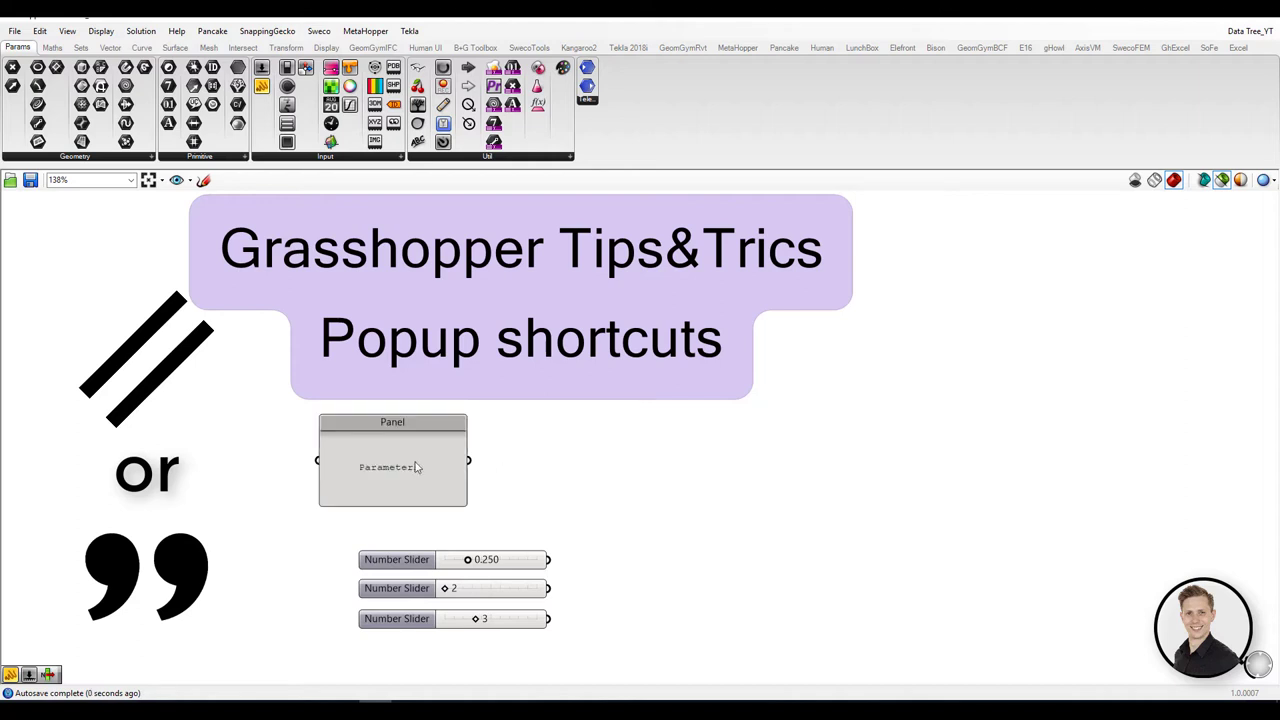
pyautogui.moveTo(459, 502); pyautogui.dragTo(395, 450)
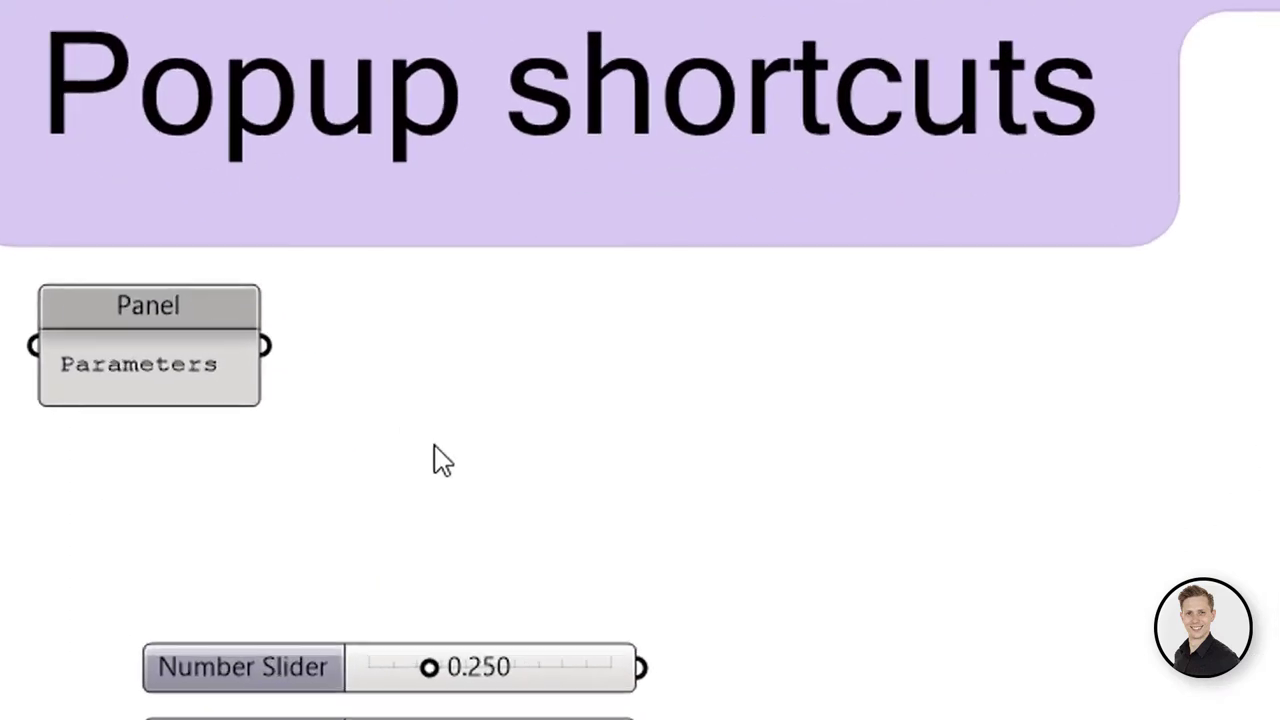
# Create a second 'Parameters' panel with the //Parameters search shortcut
pyautogui.doubleClick(470, 479)
pyautogui.write('//')
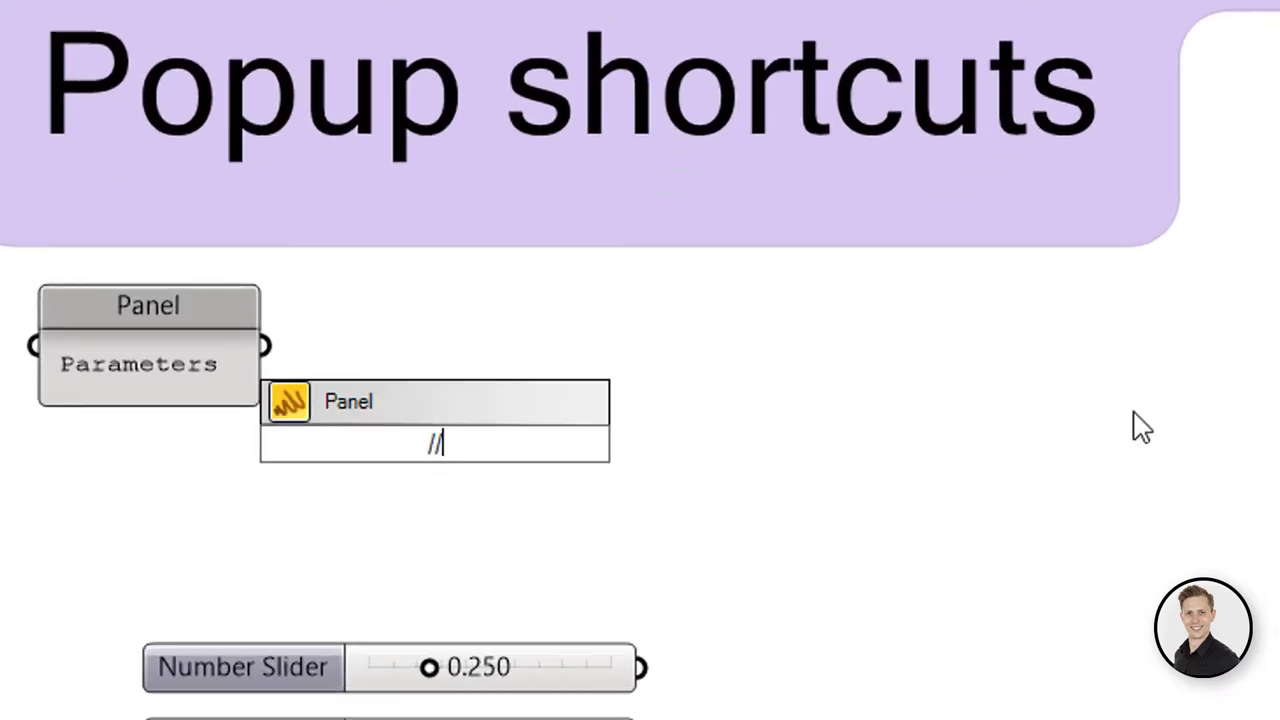
pyautogui.write('Parameters')
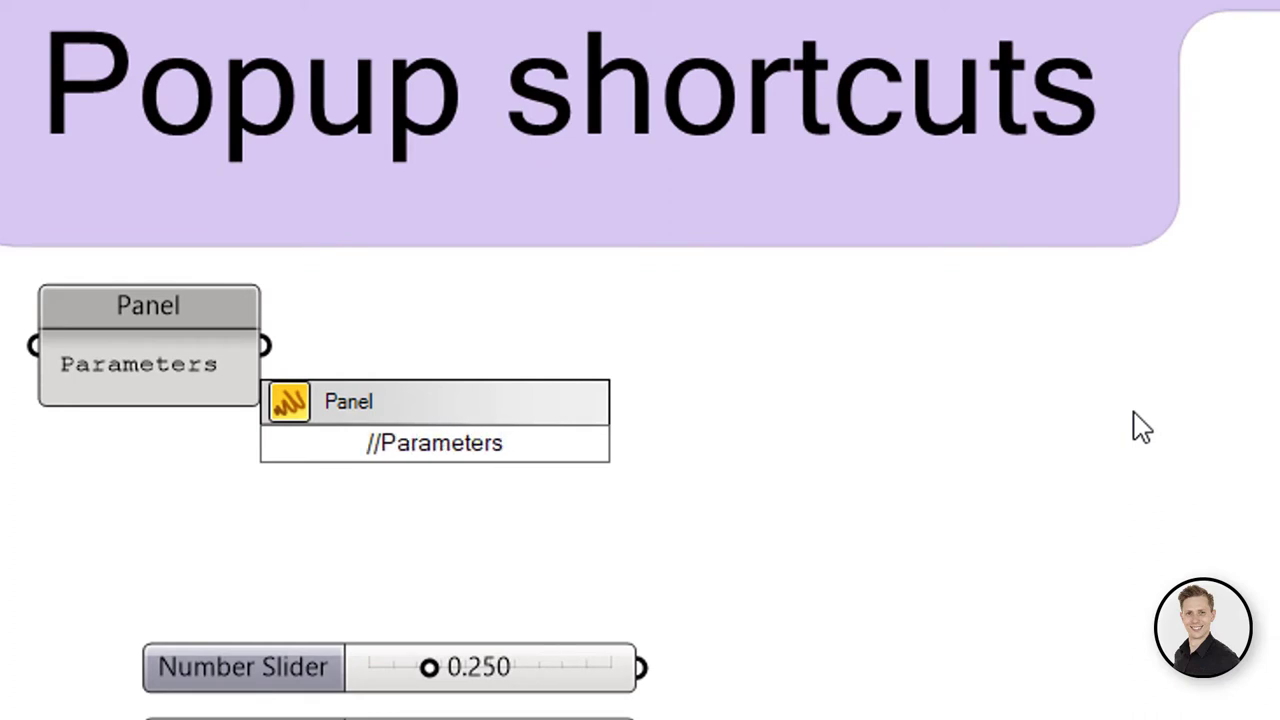
pyautogui.press('Return')
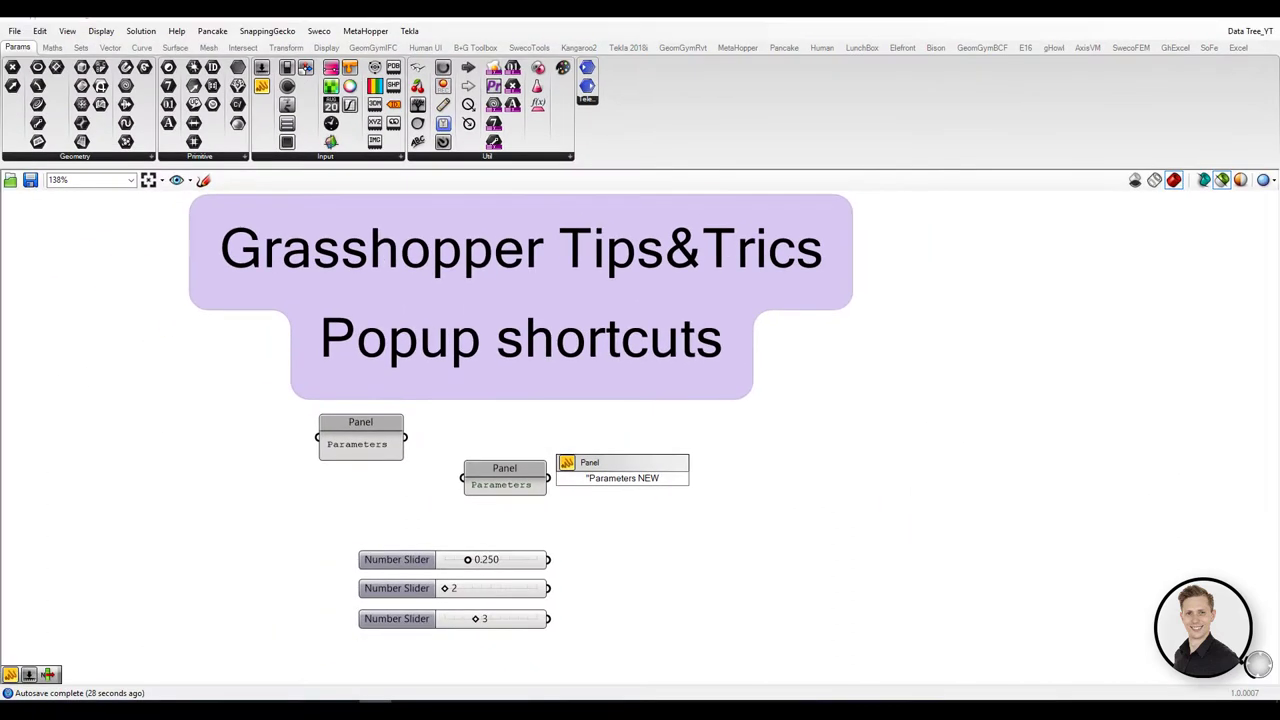
# Create the 'Parameters NEW' panel and deselect the panels
pyautogui.press('Return')
pyautogui.keyDown('shift'); pyautogui.click(507, 461); pyautogui.keyUp('shift')
pyautogui.click(650, 485)
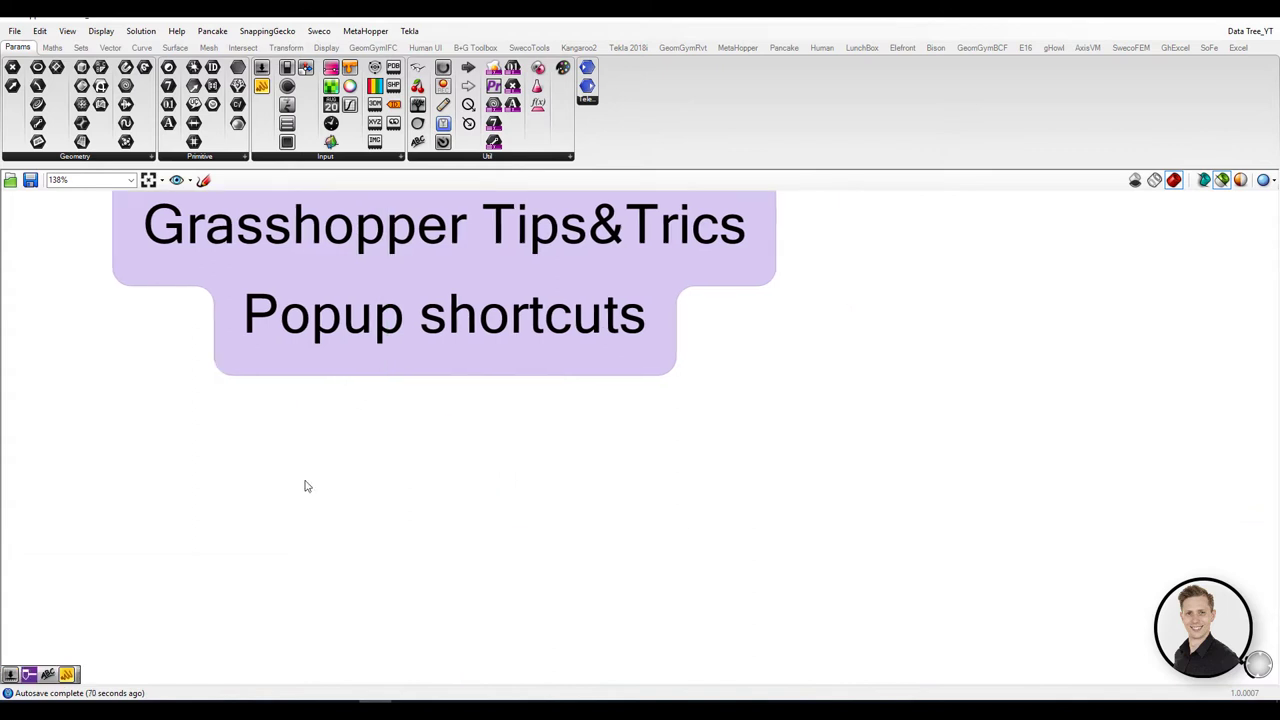
# Place a Number Slider found with the 'slide' search
pyautogui.doubleClick(307, 486)
pyautogui.write('slide')
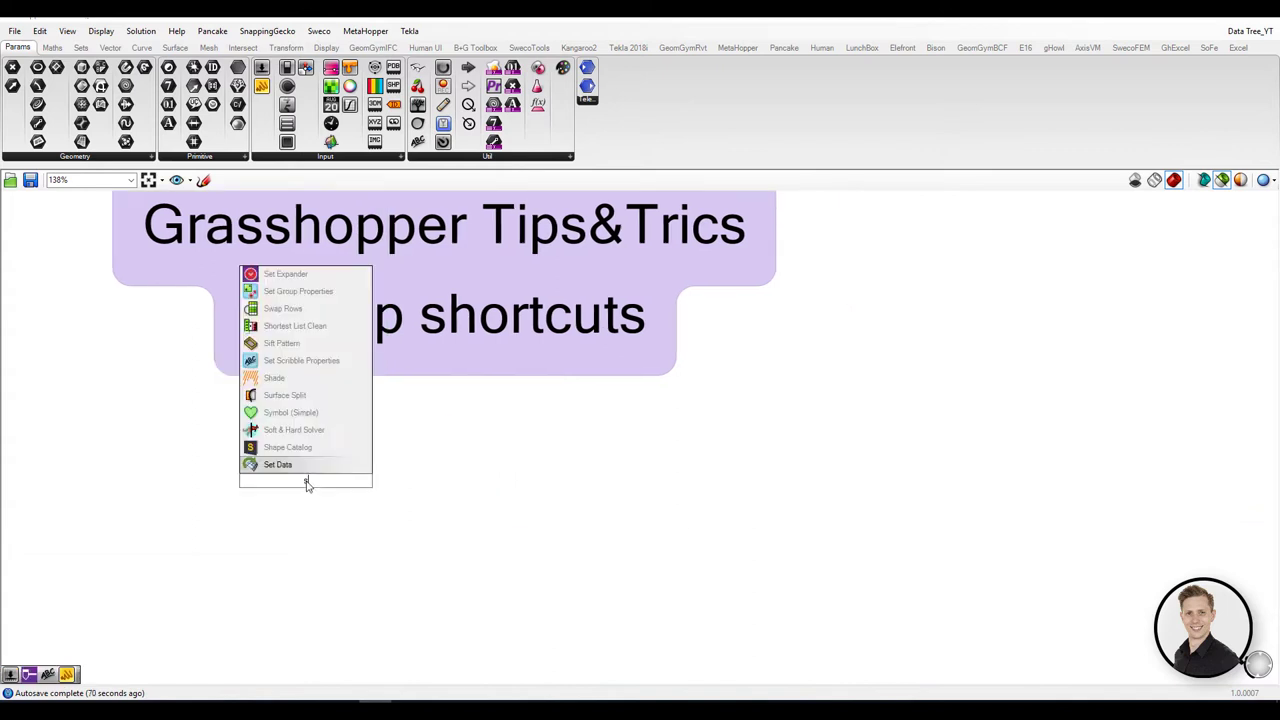
pyautogui.press('Up')
pyautogui.press('Up')
pyautogui.press('Up')
pyautogui.press('Up')
pyautogui.press('Up')
pyautogui.press('Up')
pyautogui.press('Up')
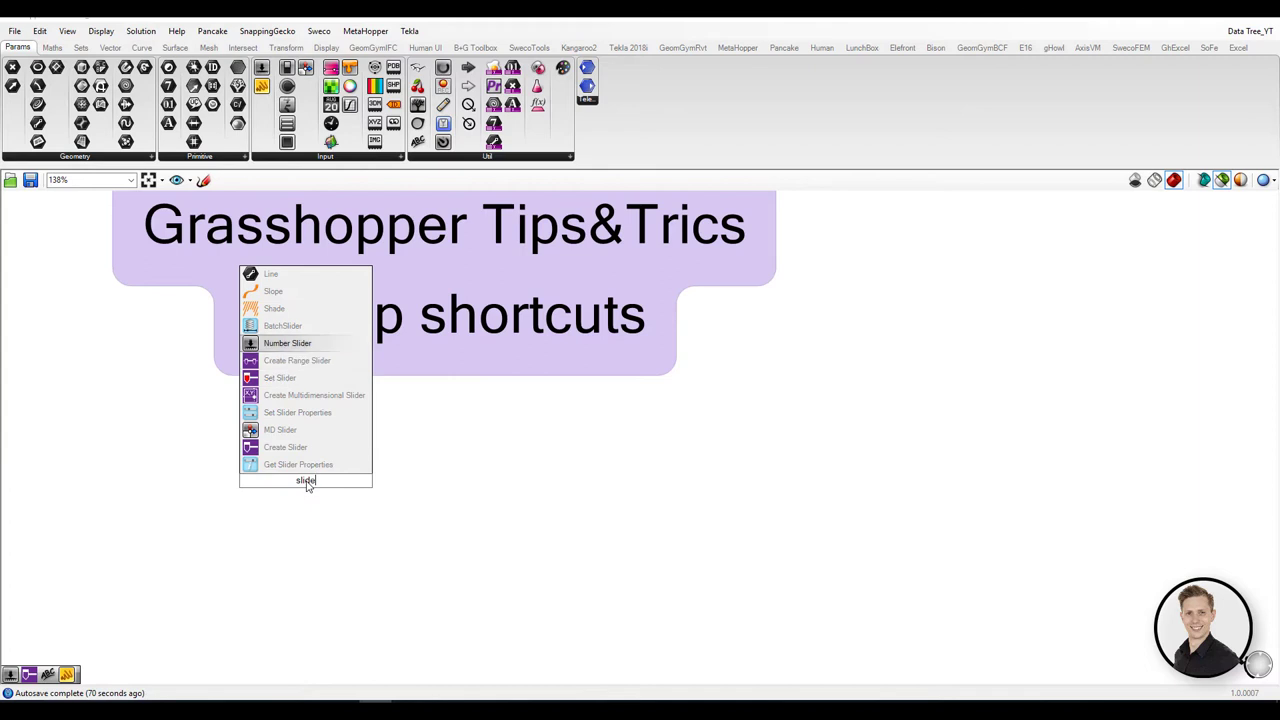
pyautogui.press('Return')
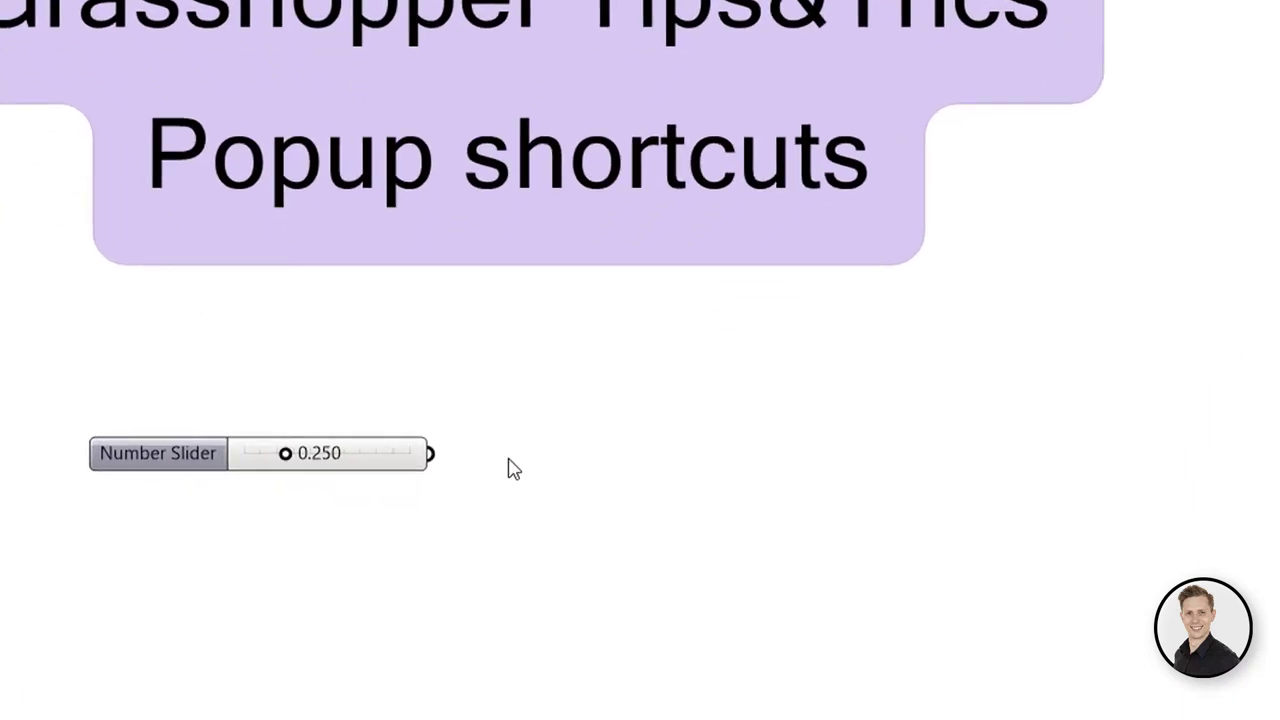
# Create a second number slider by typing 5 into the search, then drag its value down
pyautogui.doubleClick(640, 500)
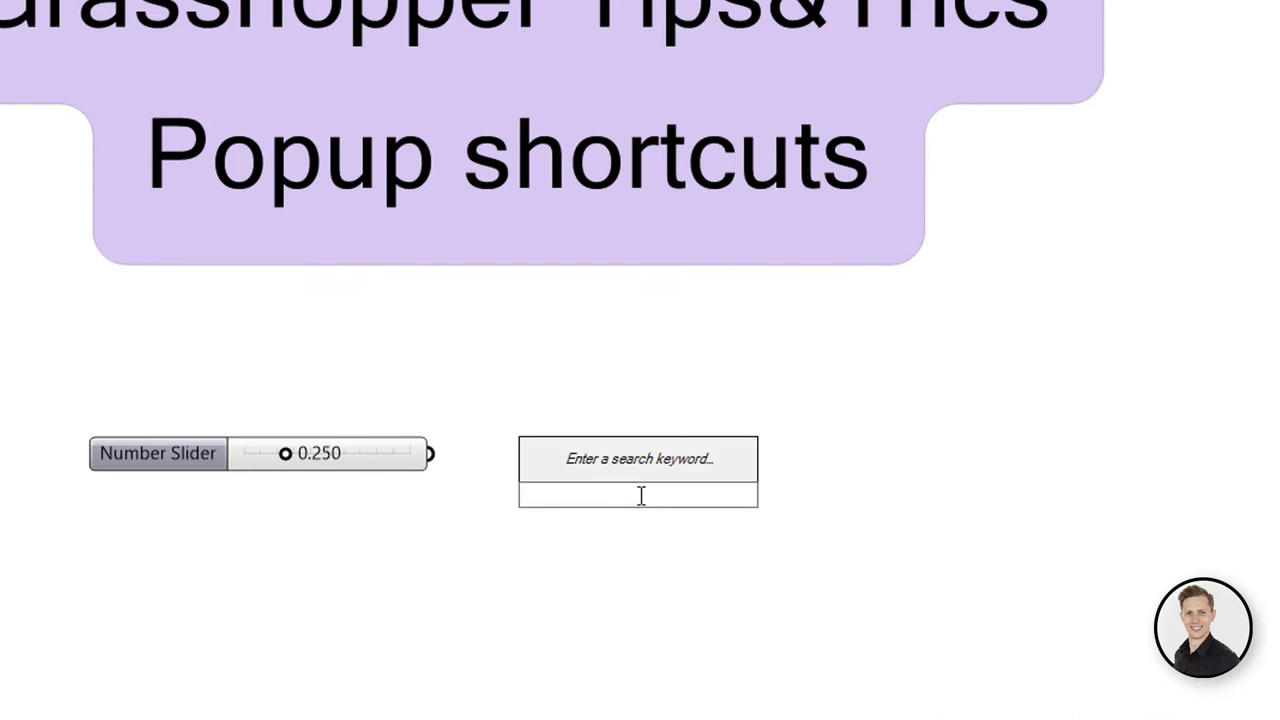
pyautogui.write('5')
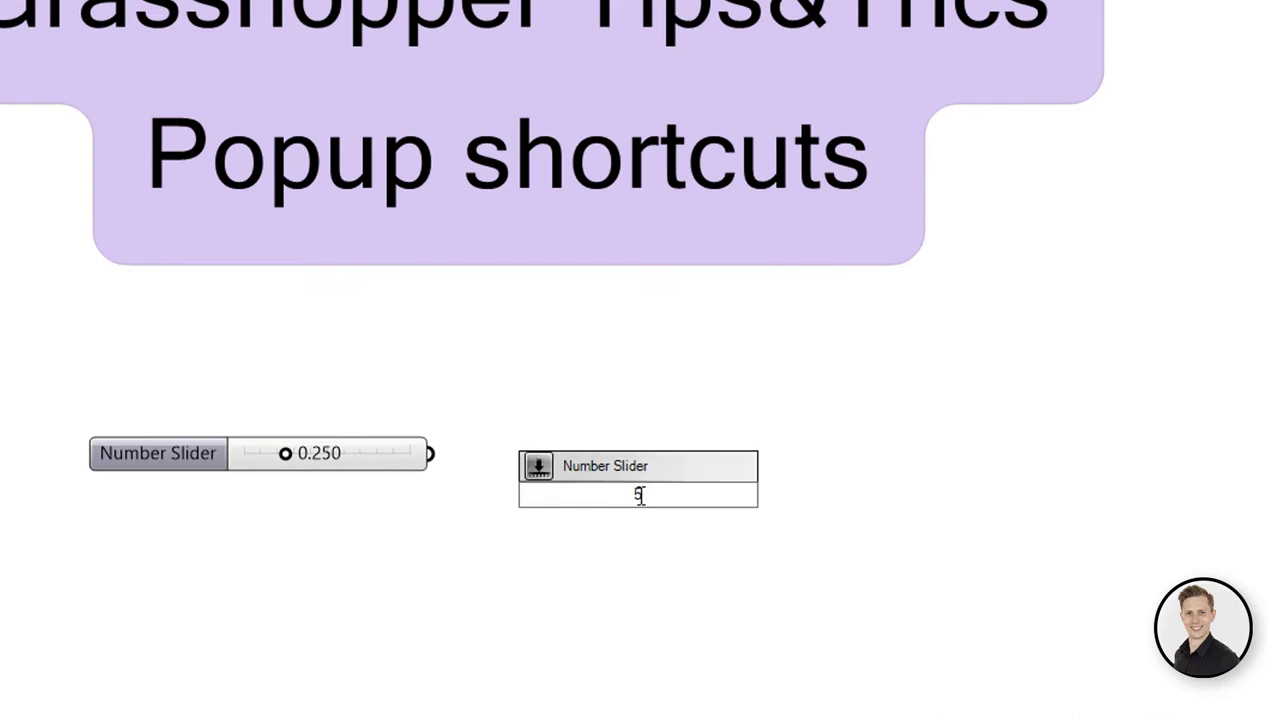
pyautogui.press('Return')
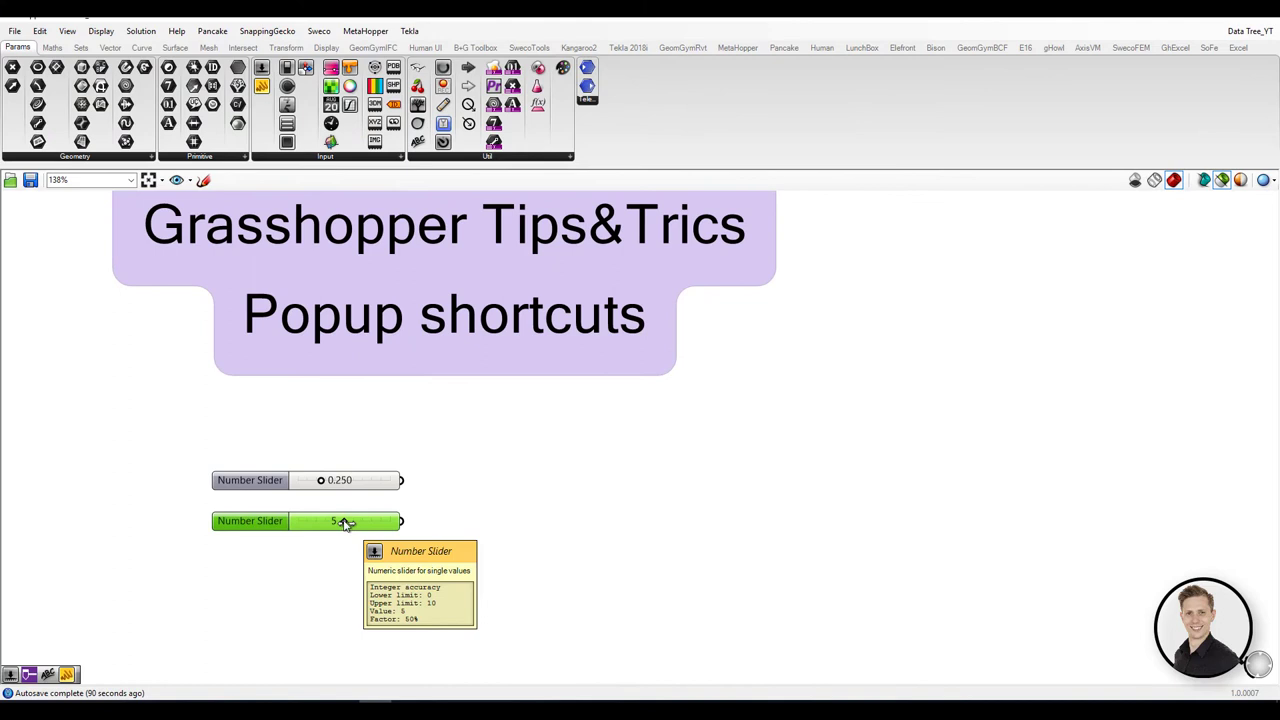
pyautogui.moveTo(343, 522); pyautogui.dragTo(293, 522)
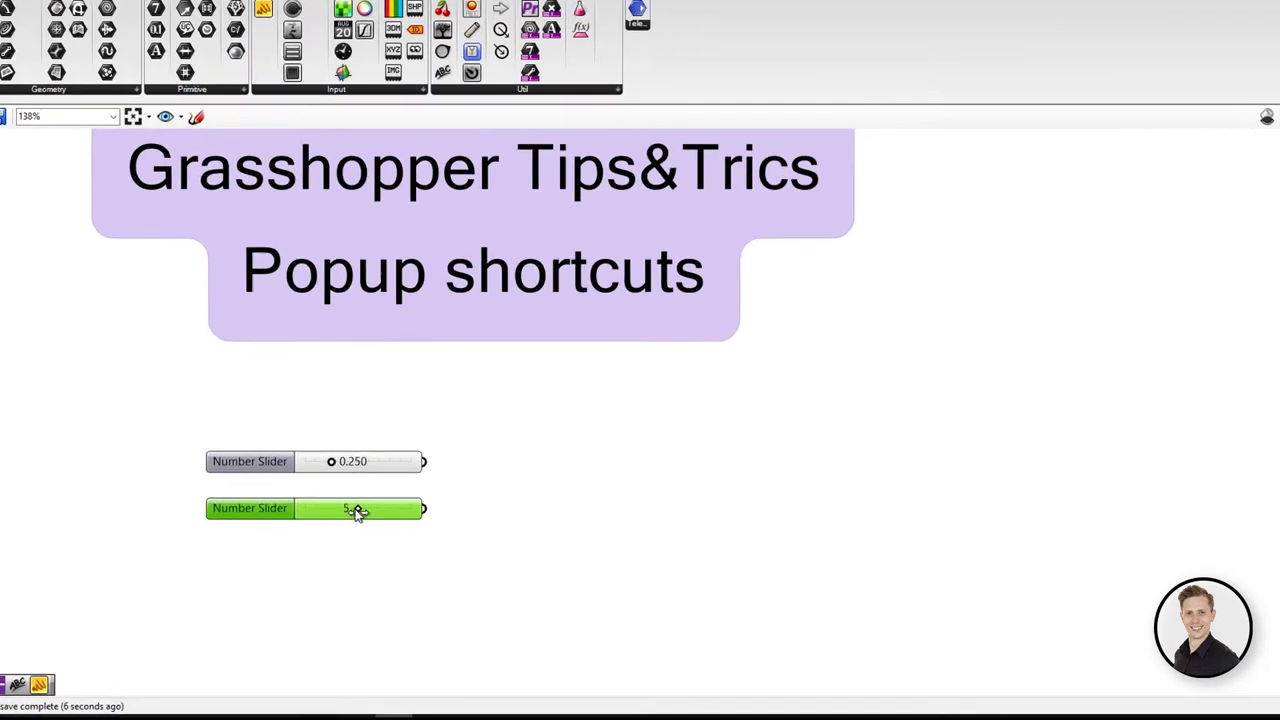
# Create a 1 to 15 number slider with the '1..15' shortcut and test its range
pyautogui.doubleClick(512, 528)
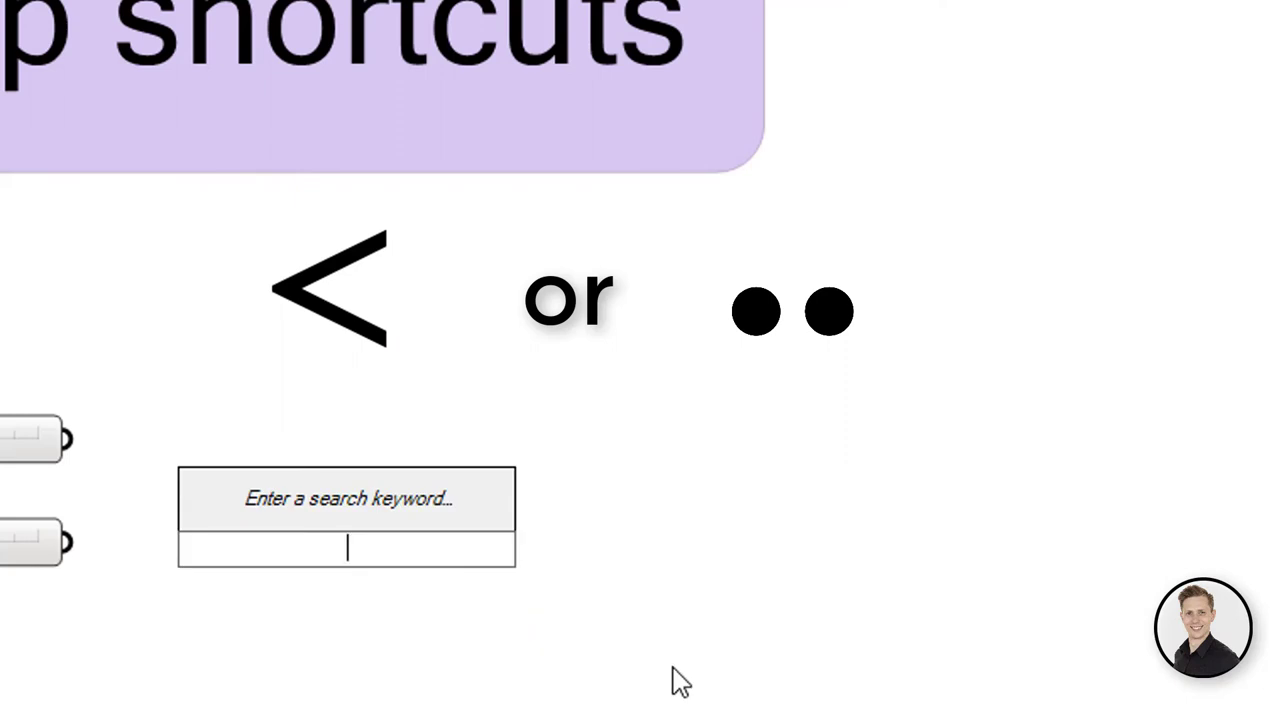
pyautogui.write('1')
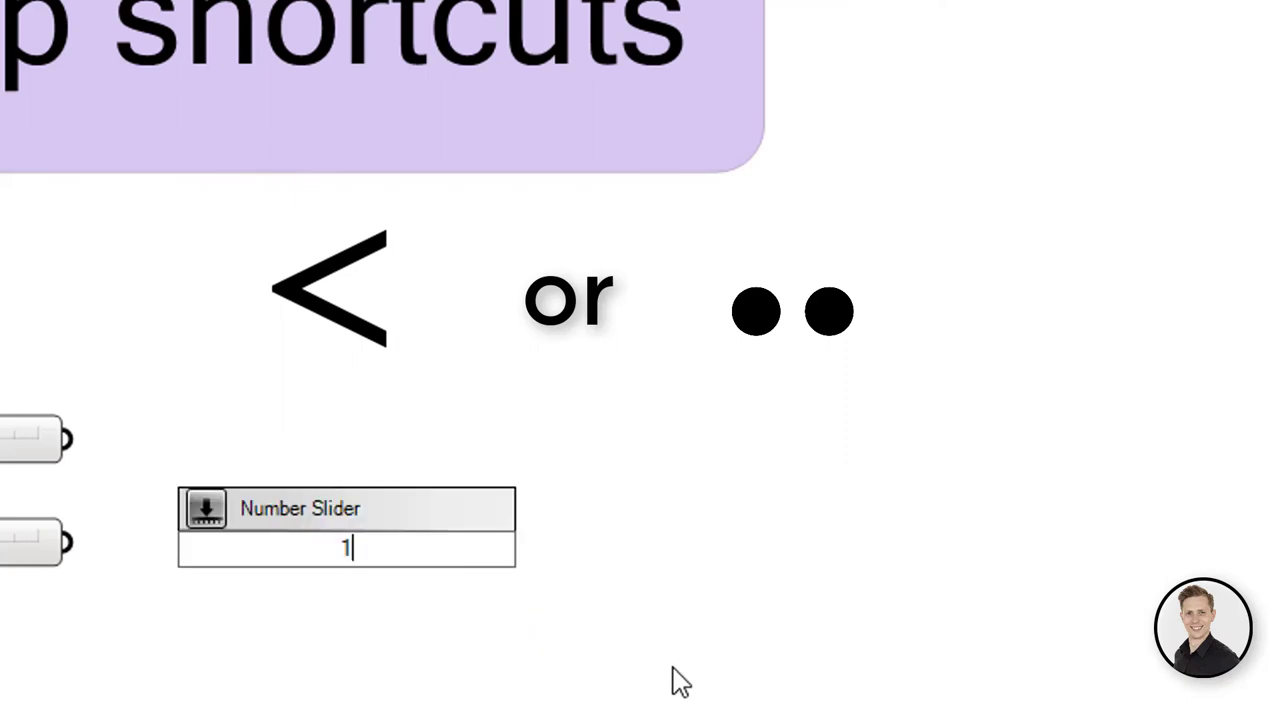
pyautogui.write('..15')
pyautogui.press('Return')
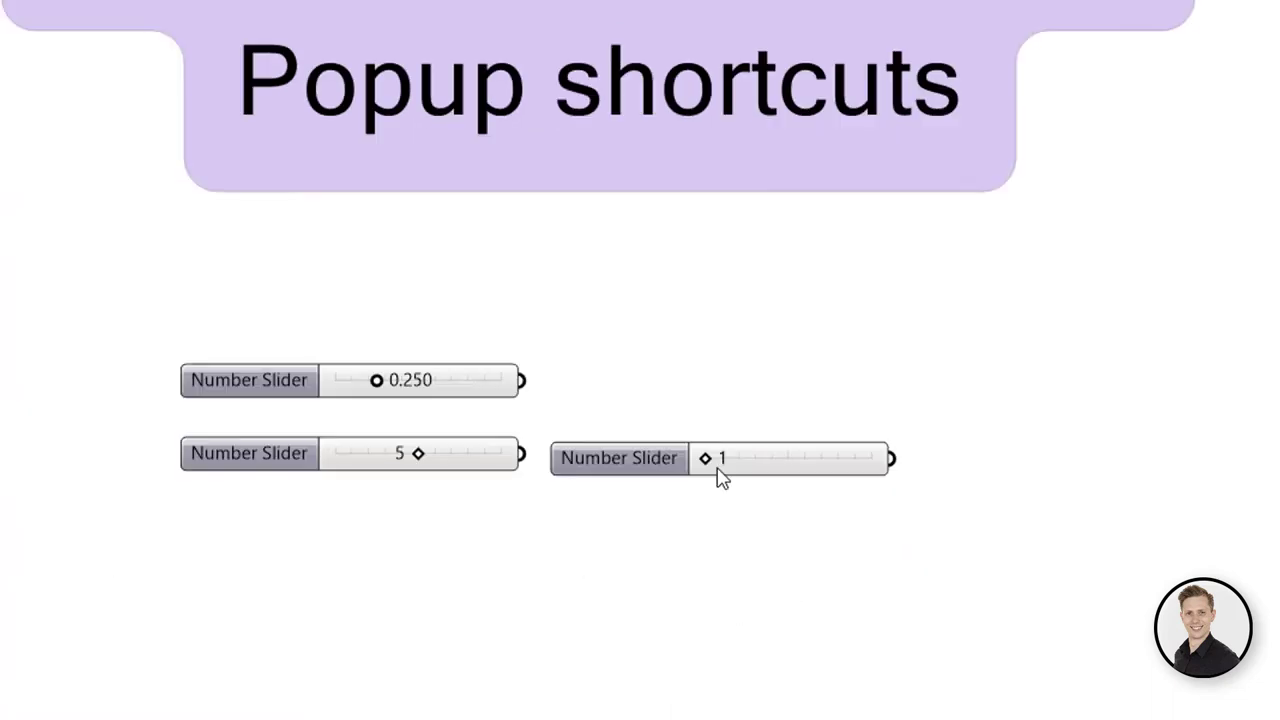
pyautogui.moveTo(707, 468)
pyautogui.mouseDown()
pyautogui.moveTo(903, 474)
pyautogui.moveTo(694, 474)
pyautogui.mouseUp()
# Create a 1 to 15 slider with '1<15', then delete it
pyautogui.doubleClick(672, 522)
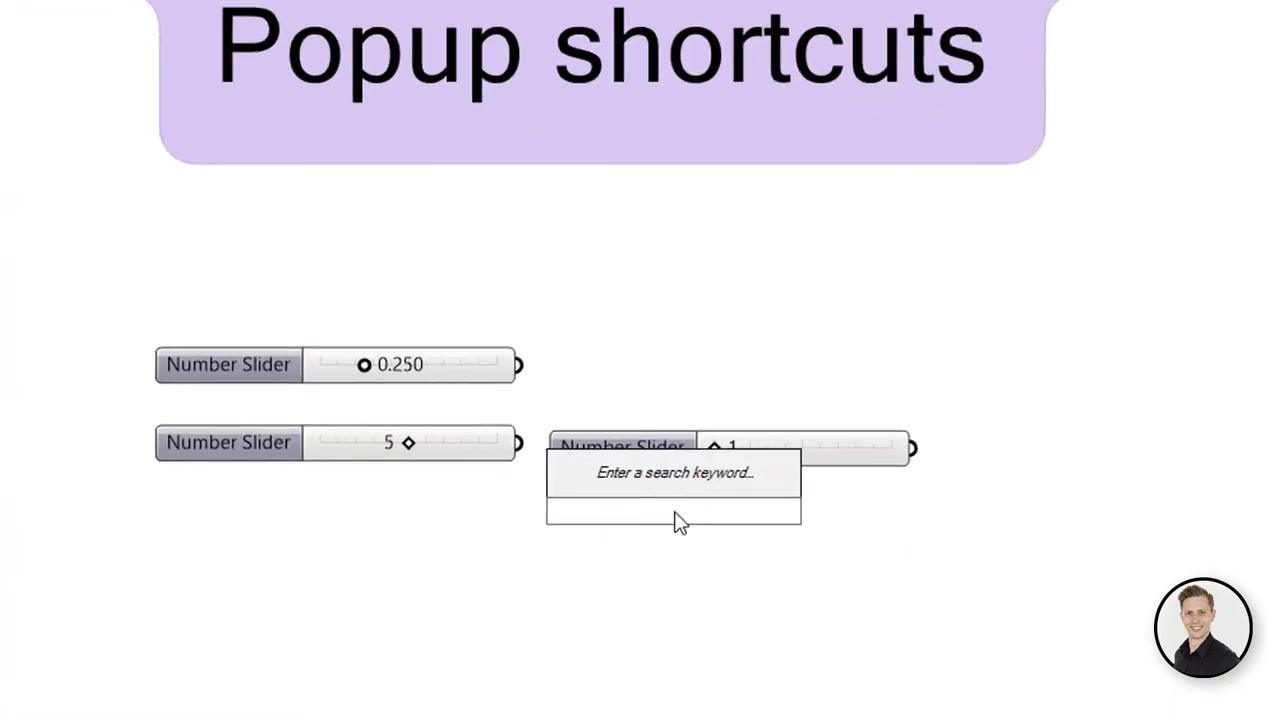
pyautogui.press('Escape')
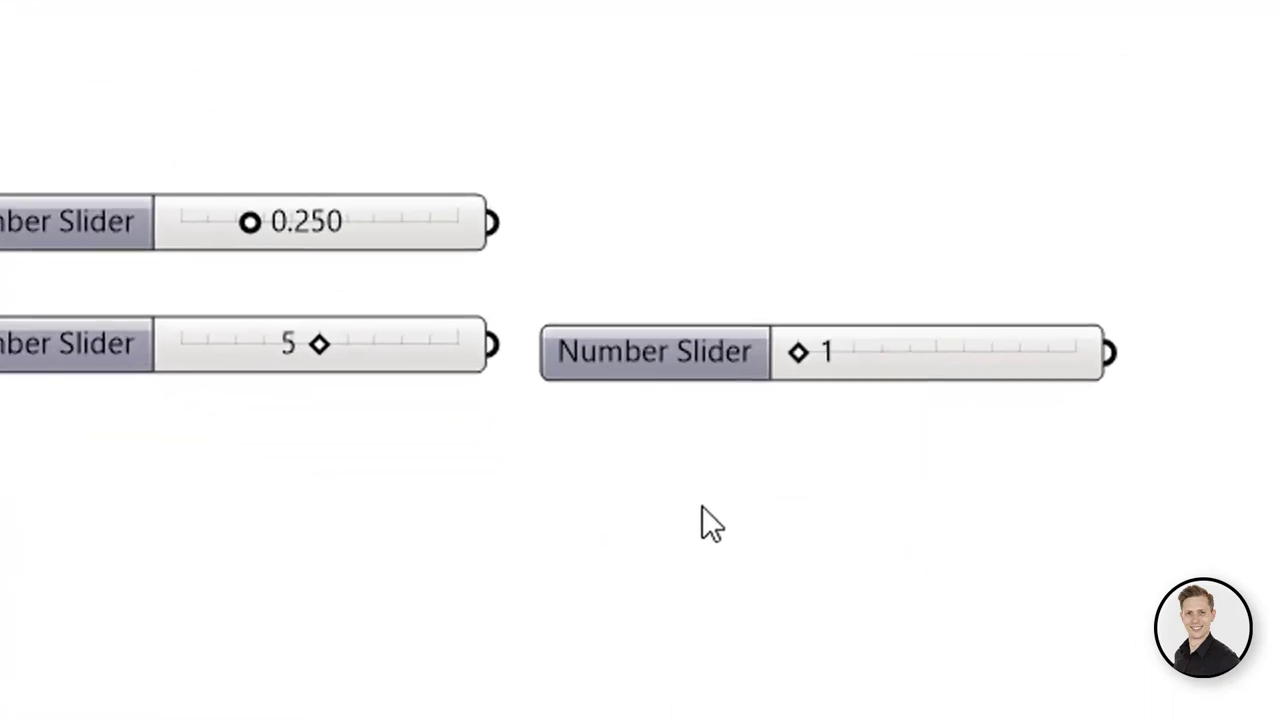
pyautogui.doubleClick(712, 522)
pyautogui.write('1')
pyautogui.write('<')
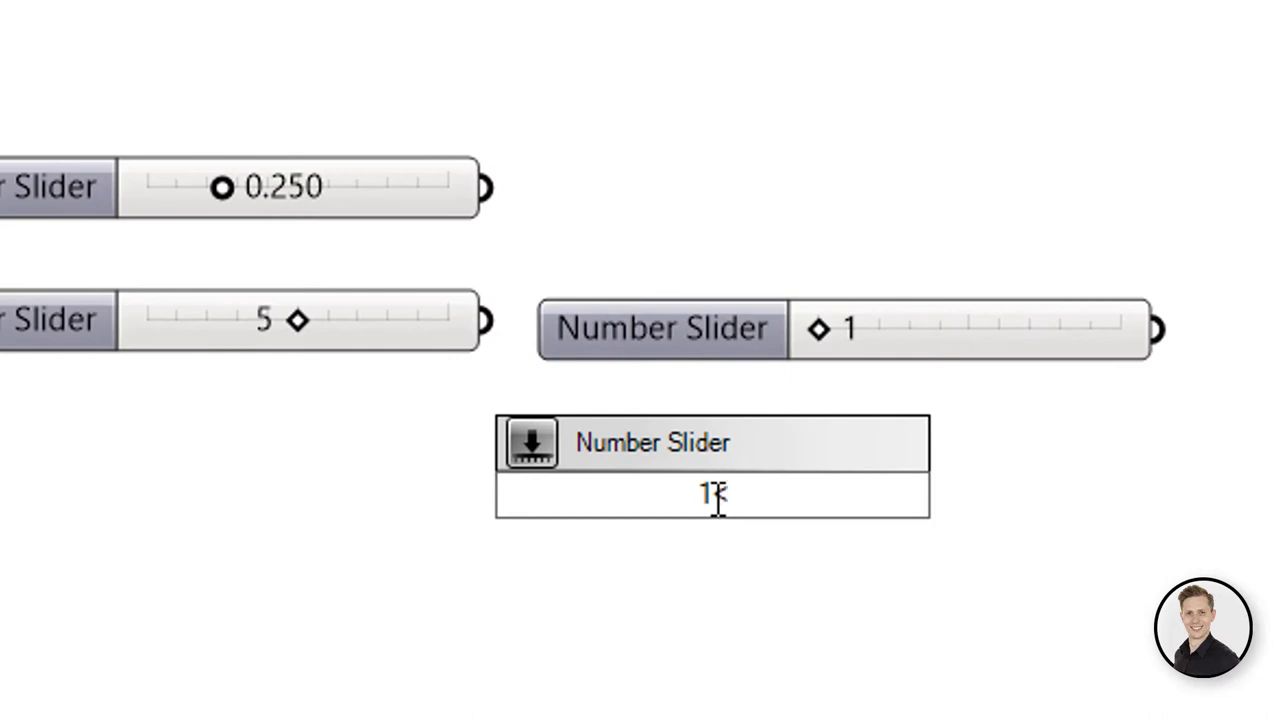
pyautogui.write('15')
pyautogui.press('Return')
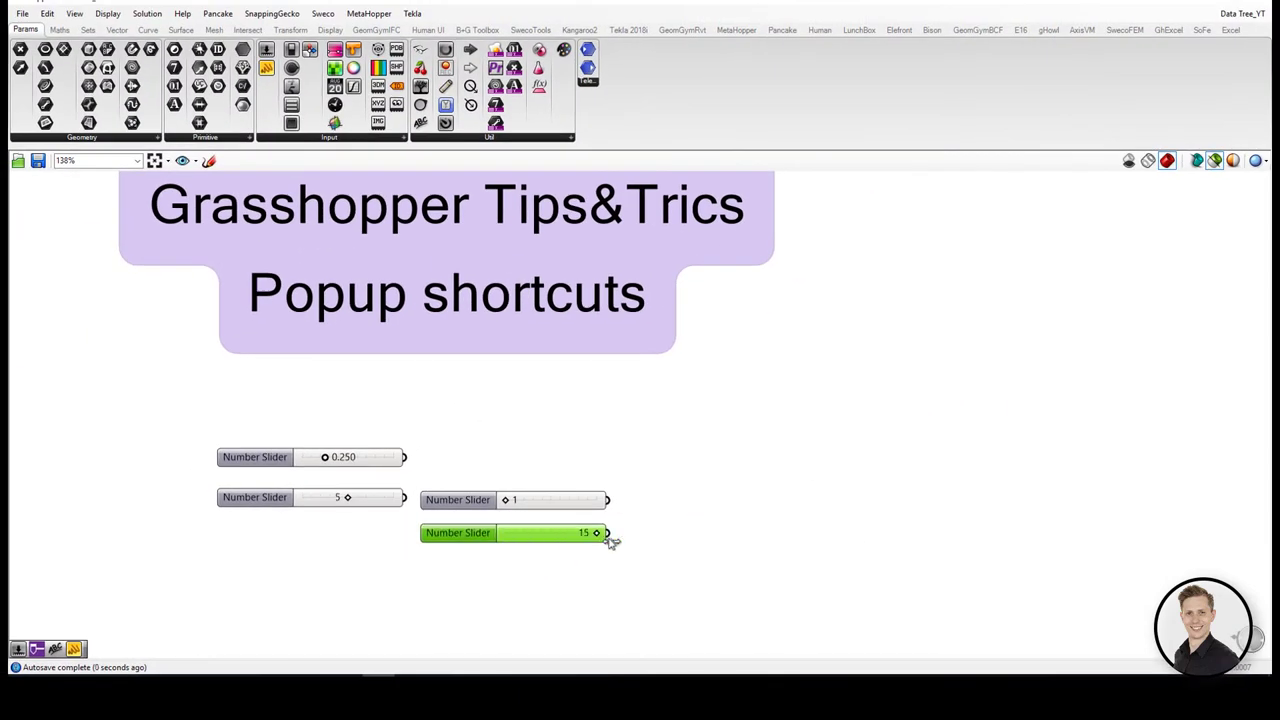
pyautogui.press('Delete')
# Create and delete a 1<5<15 slider, then enter '1..5.00..15' in the search
pyautogui.doubleClick(463, 568)
pyautogui.write('1<')
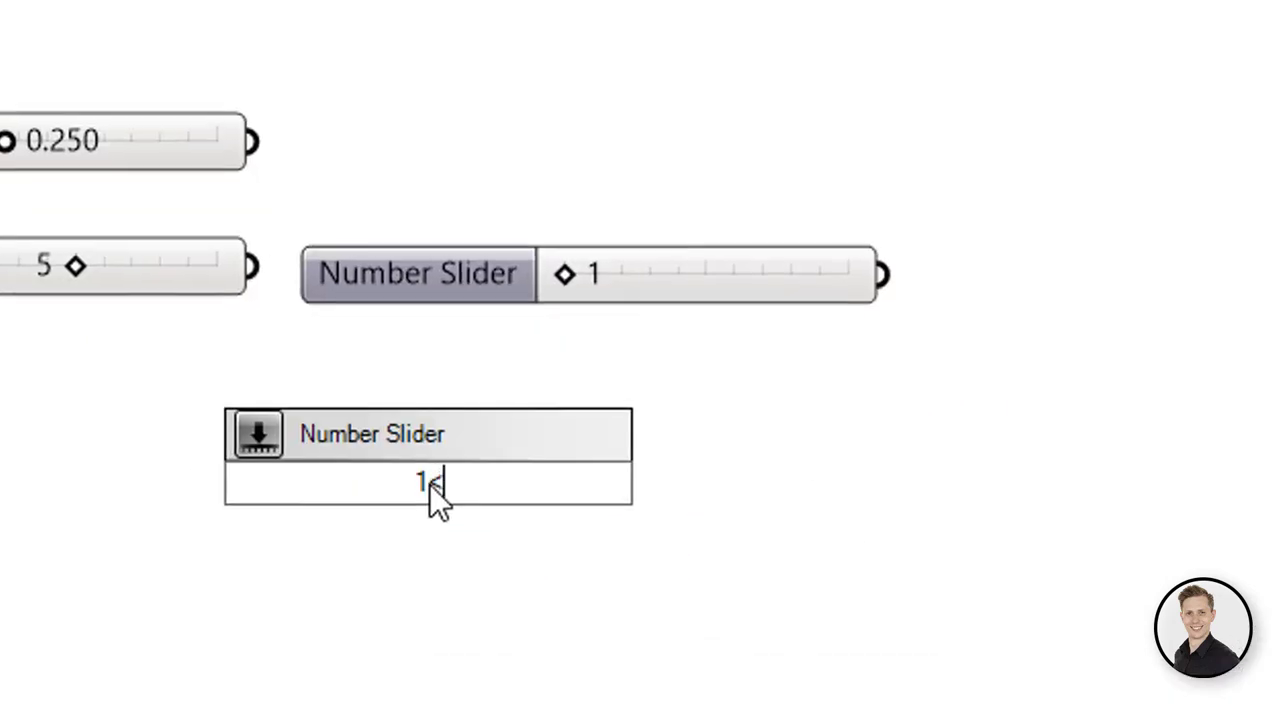
pyautogui.write('5<15')
pyautogui.press('Return')
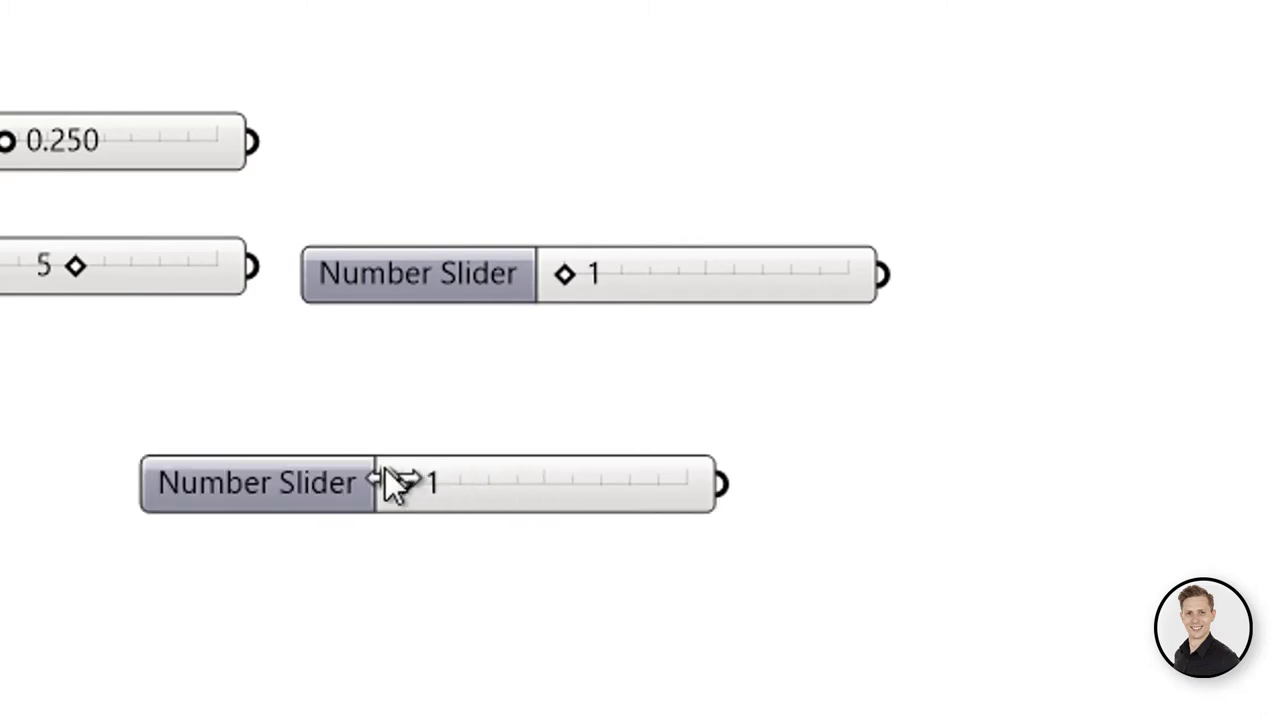
pyautogui.moveTo(395, 485); pyautogui.dragTo(791, 534)
pyautogui.moveTo(550, 500); pyautogui.dragTo(730, 396)
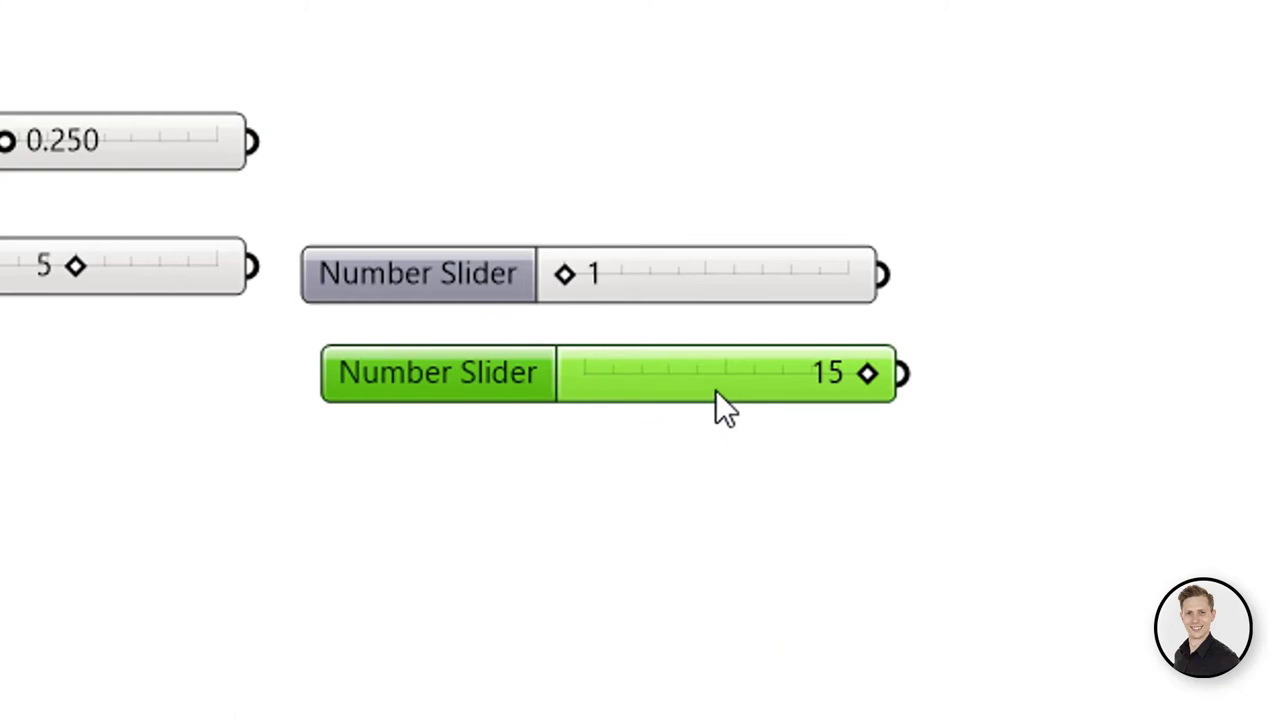
pyautogui.press('Delete')
pyautogui.doubleClick(530, 428)
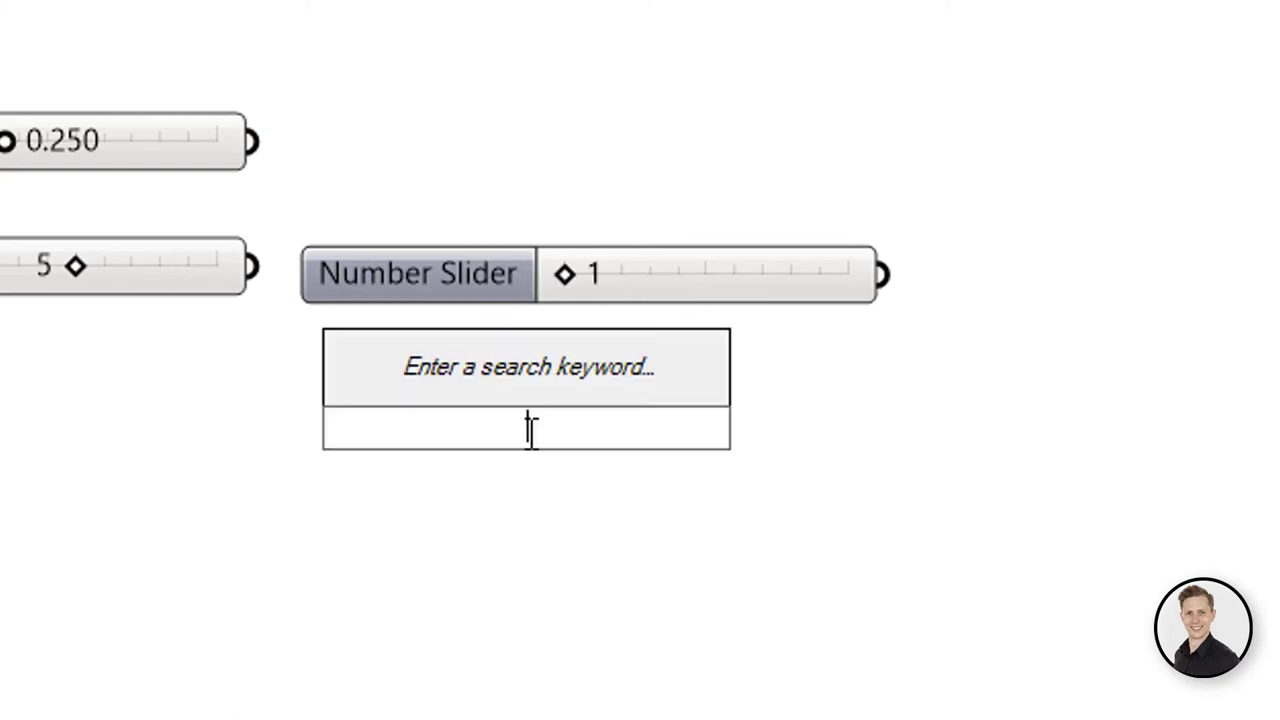
pyautogui.write('1')
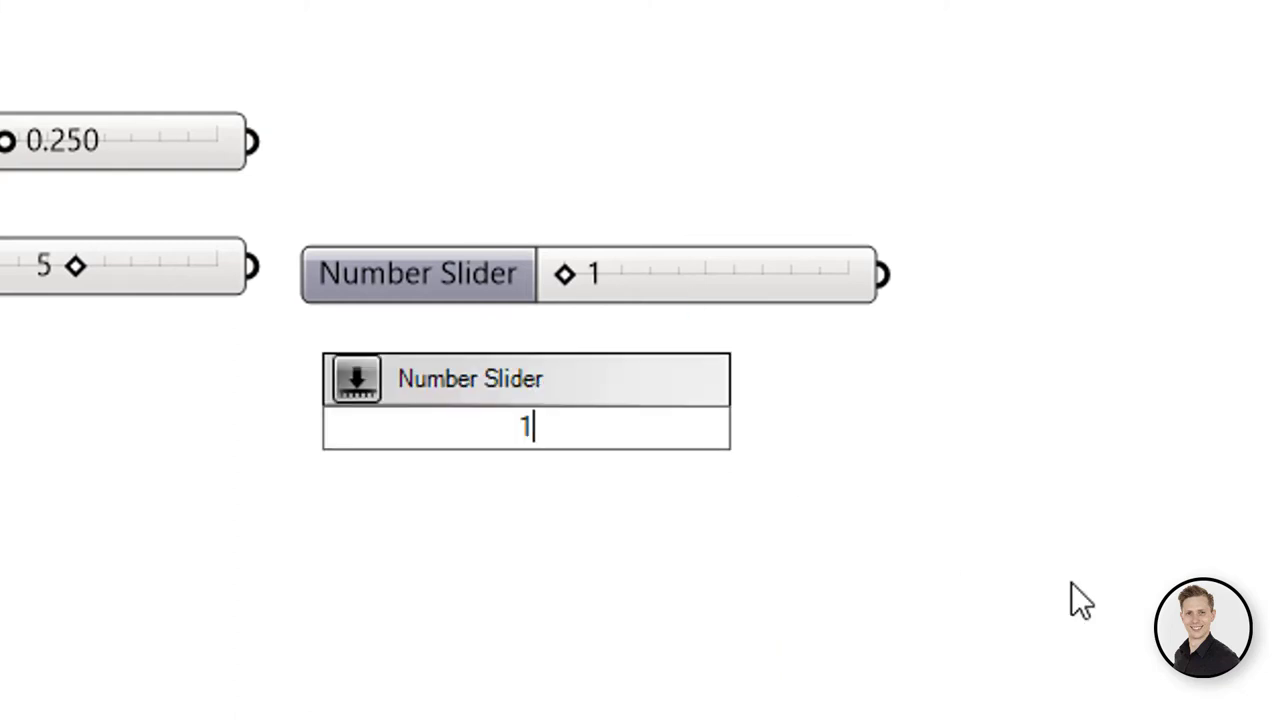
pyautogui.write('..5.00..15')
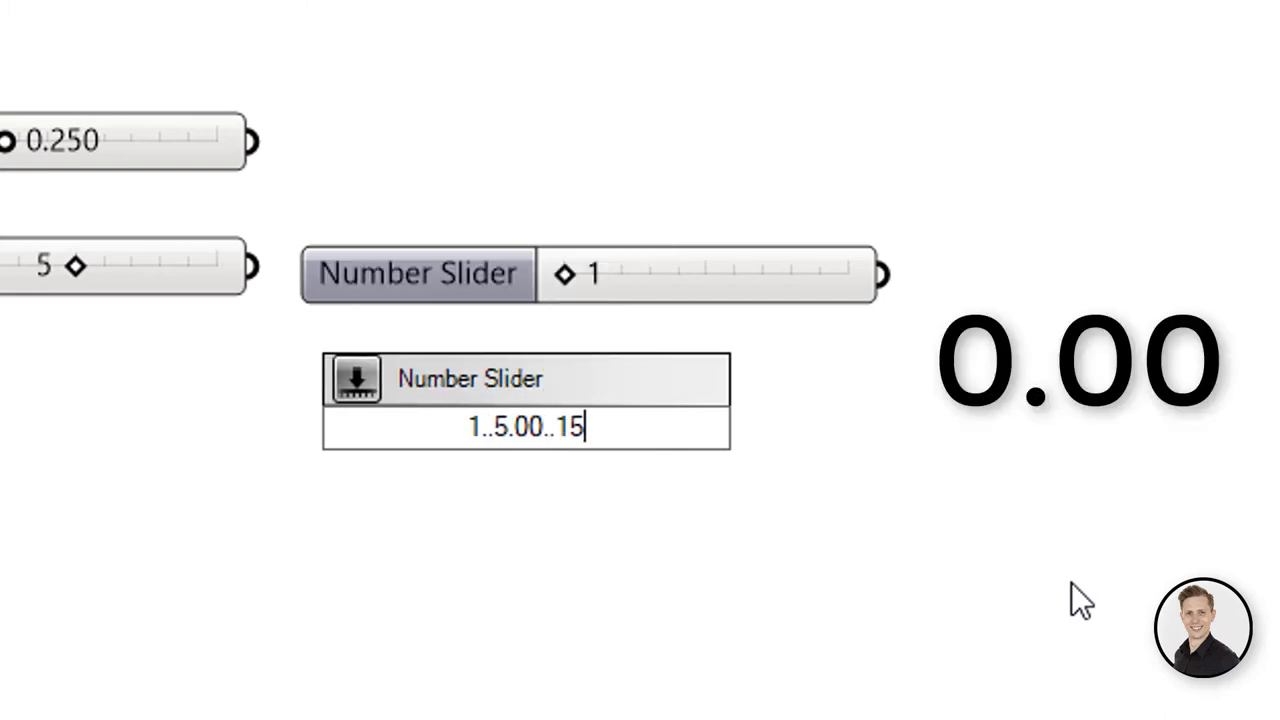
# Create the 5.00 decimal slider and place a Calendar parameter from Params > Input
pyautogui.press('Return')
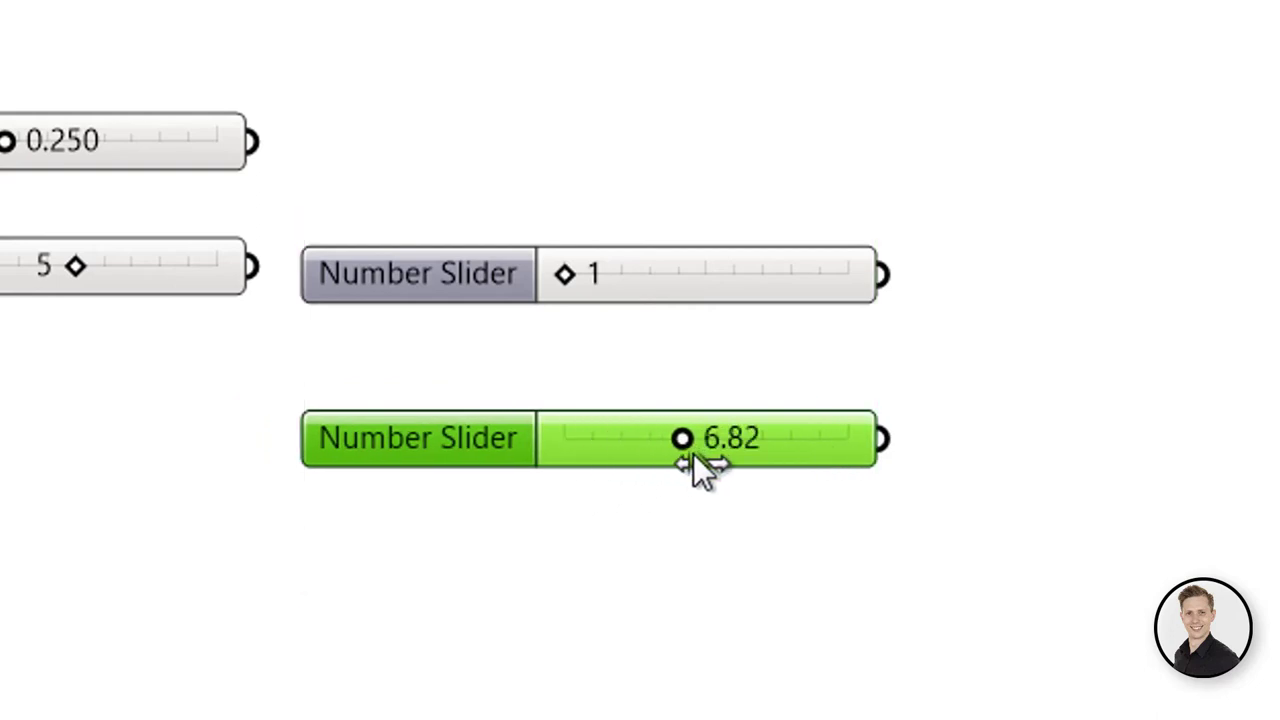
pyautogui.moveTo(695, 455); pyautogui.dragTo(560, 466)
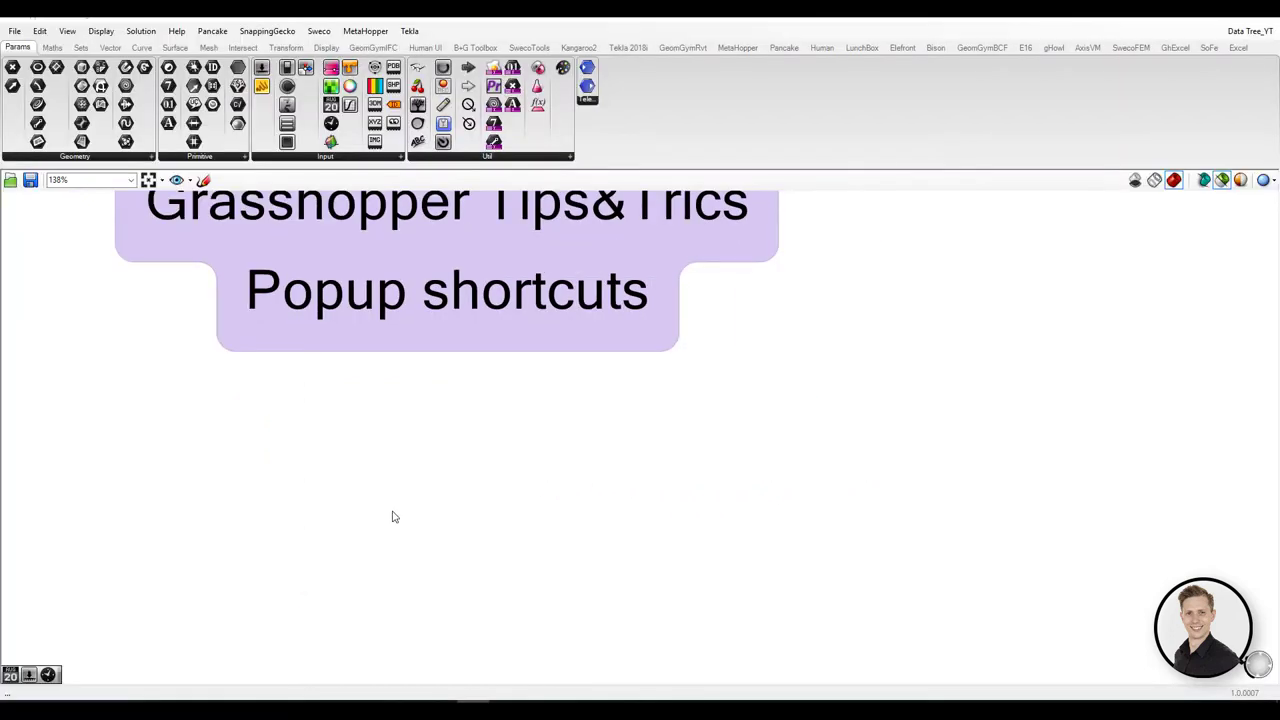
pyautogui.scroll(2, 350, 467)
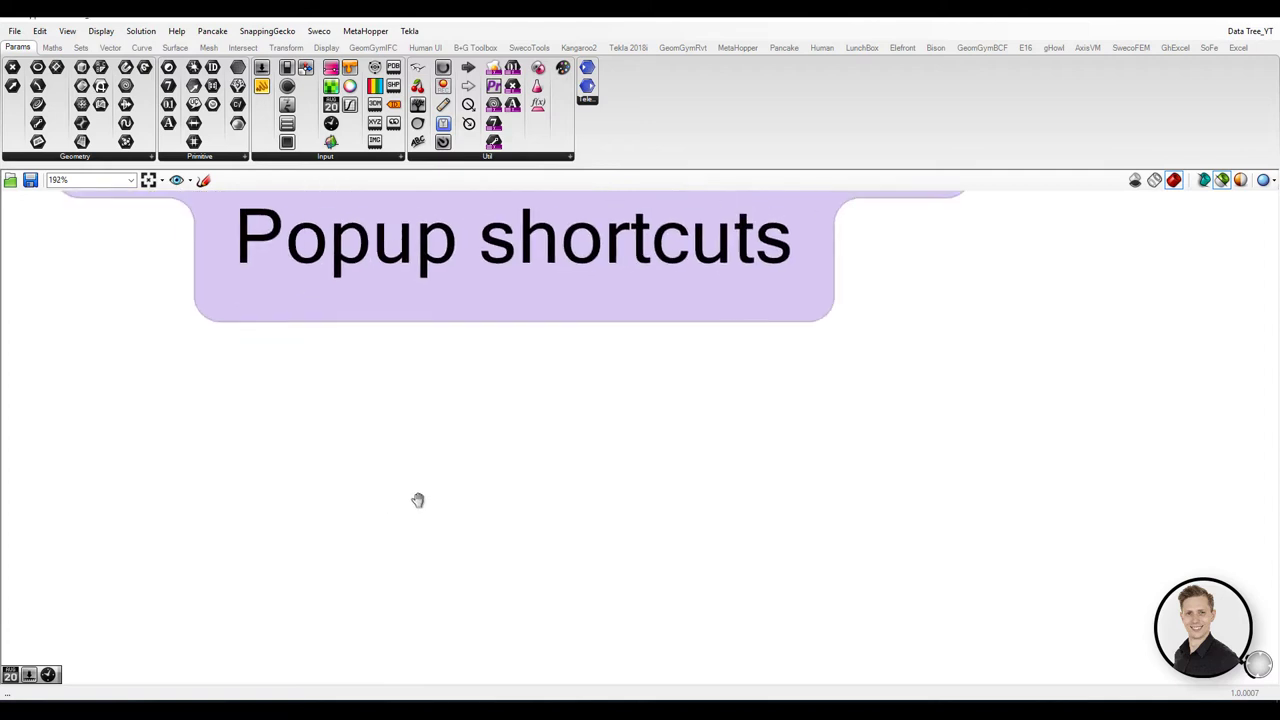
pyautogui.click(325, 156)
pyautogui.click(335, 262)
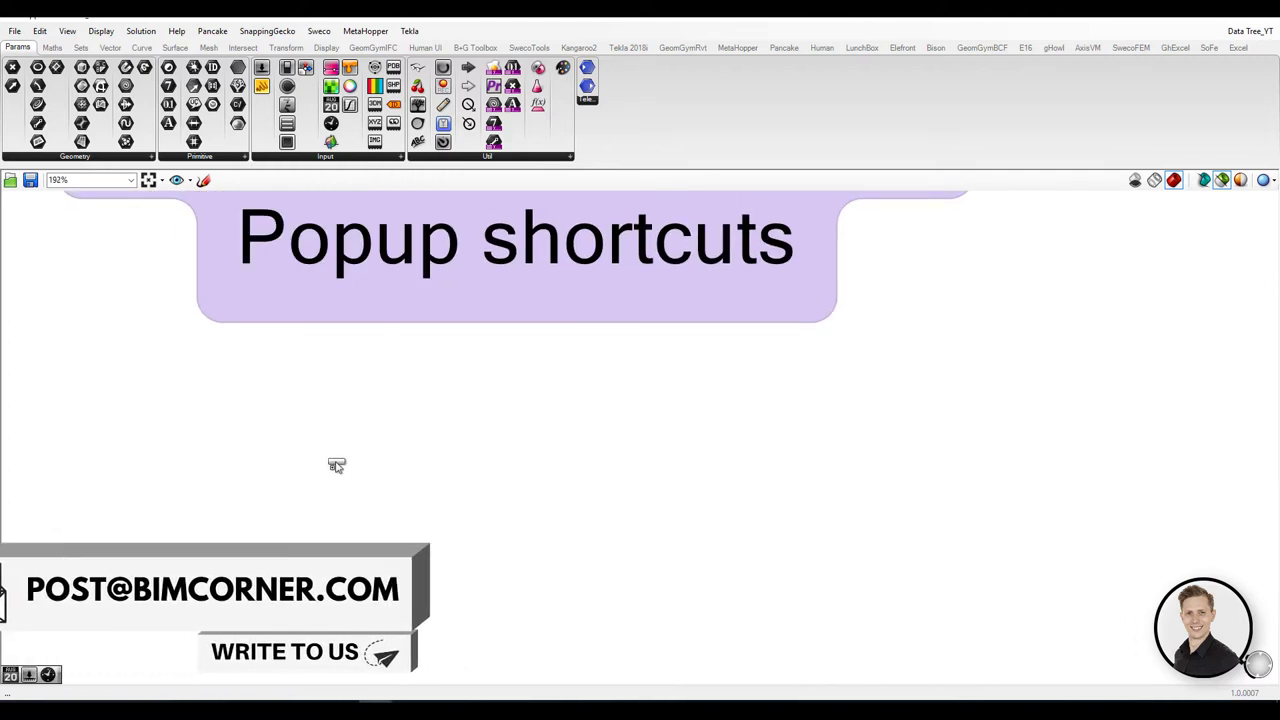
pyautogui.click(336, 466)
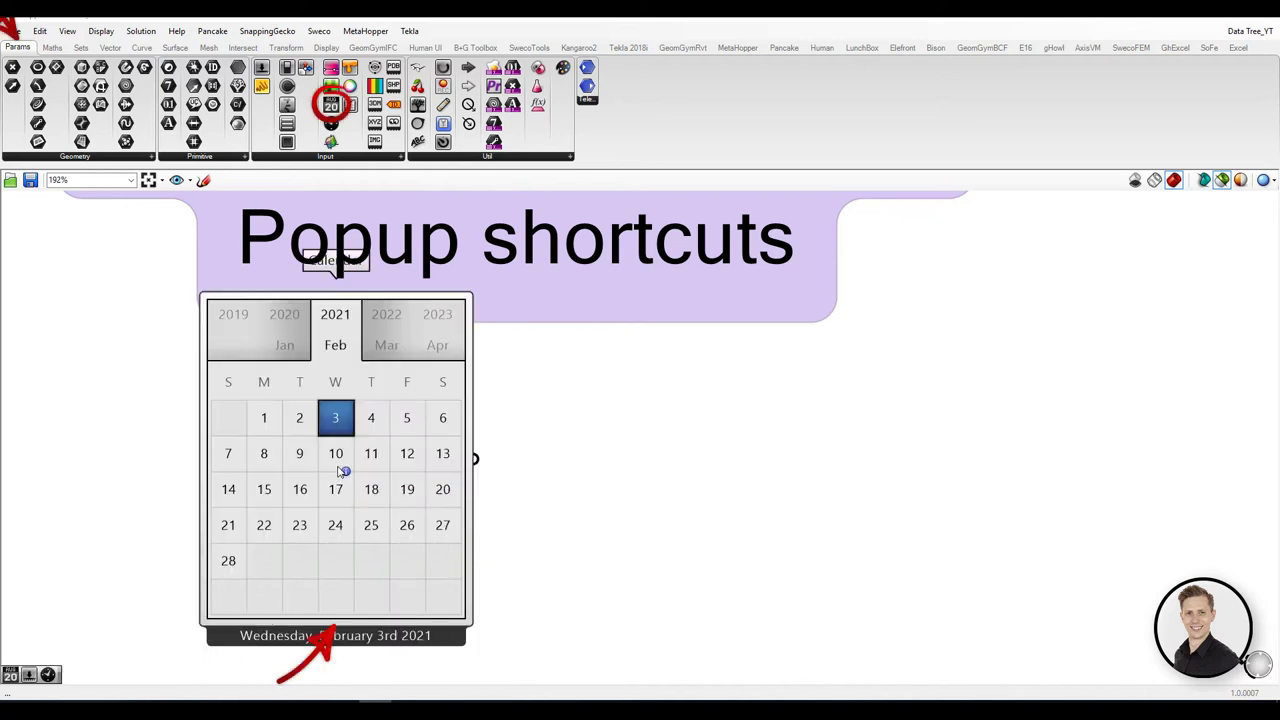
# Create a Calendar set to 20 February 2021 via '02/20/2021', then delete it
pyautogui.scroll(-1, 502, 387)
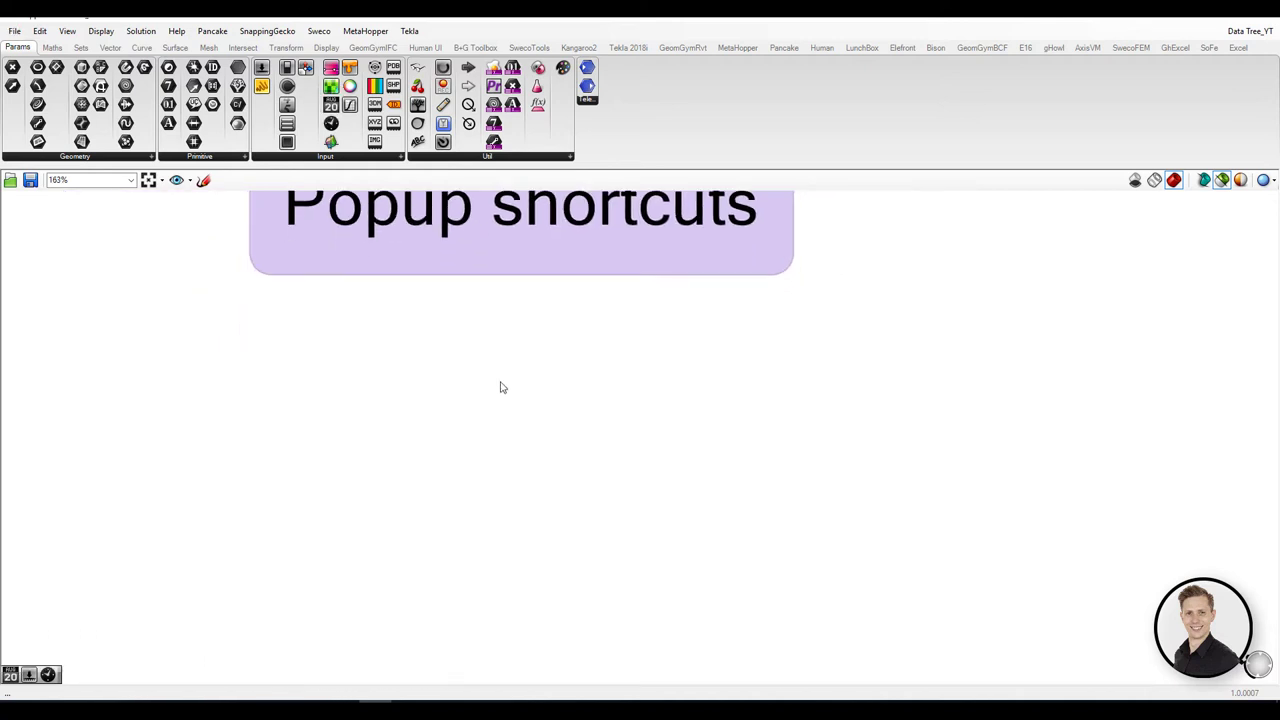
pyautogui.doubleClick(503, 457)
pyautogui.write('02')
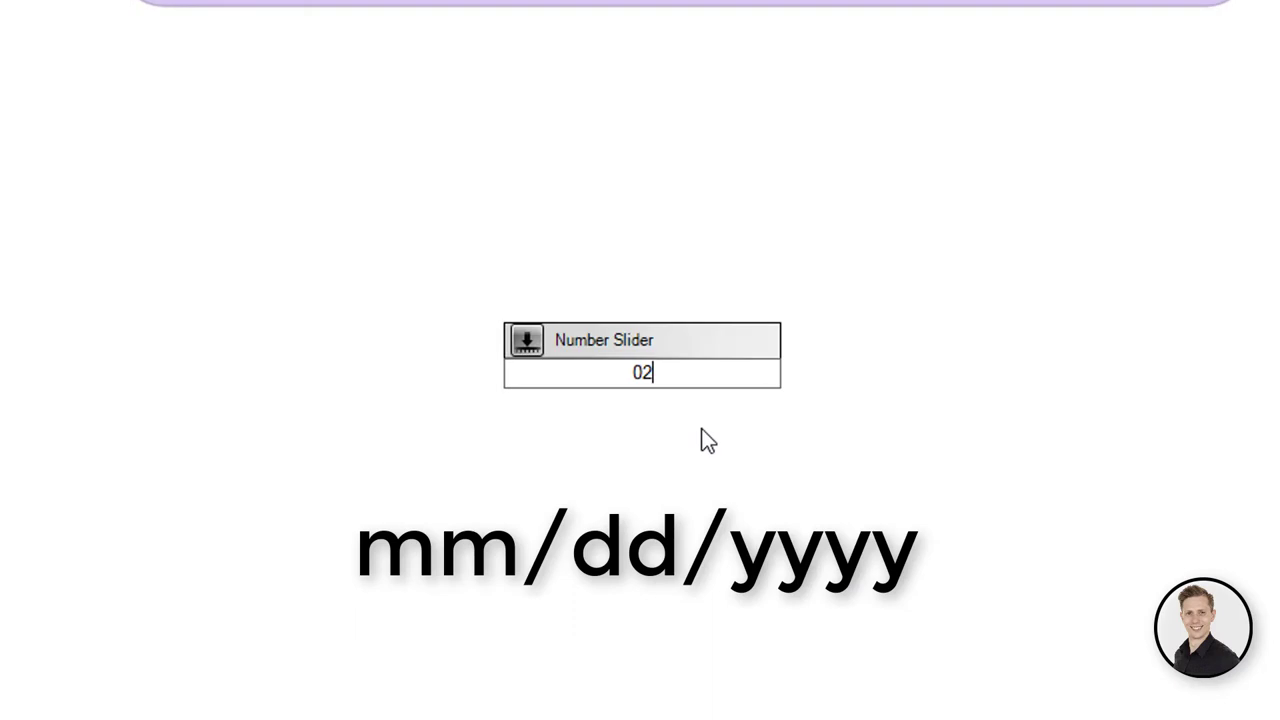
pyautogui.write('/20/202')
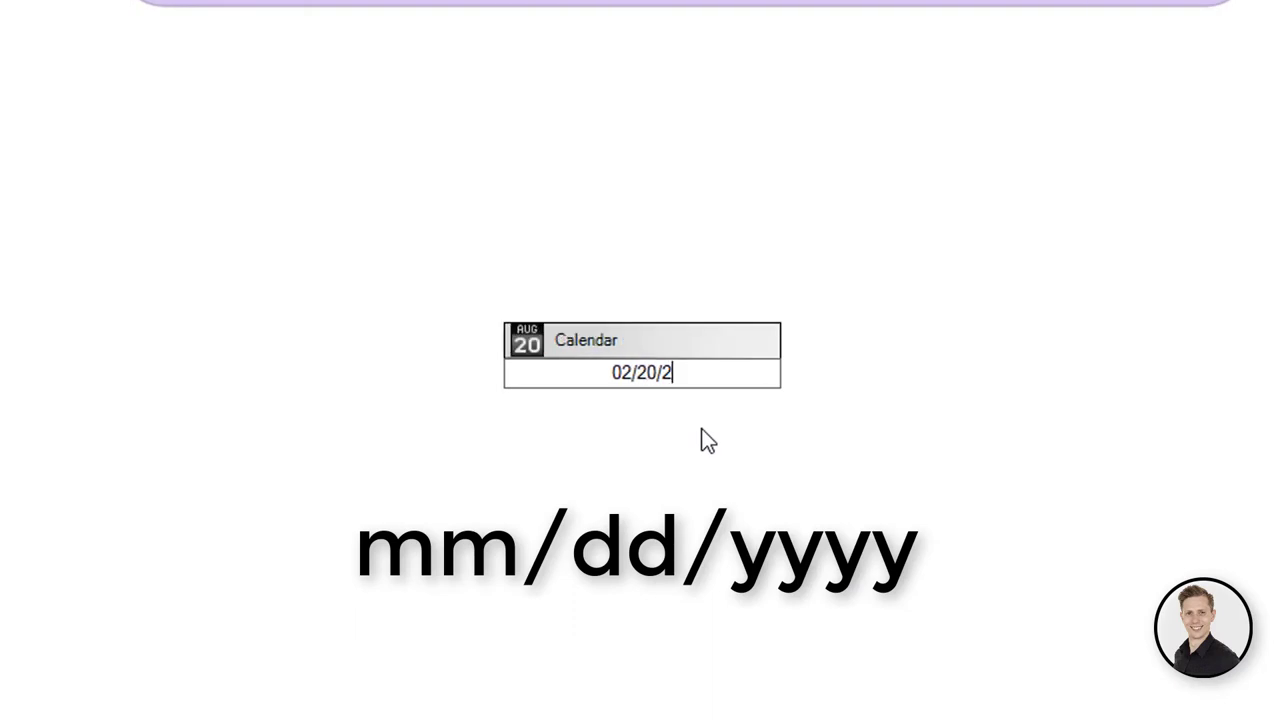
pyautogui.write('1')
pyautogui.press('Return')
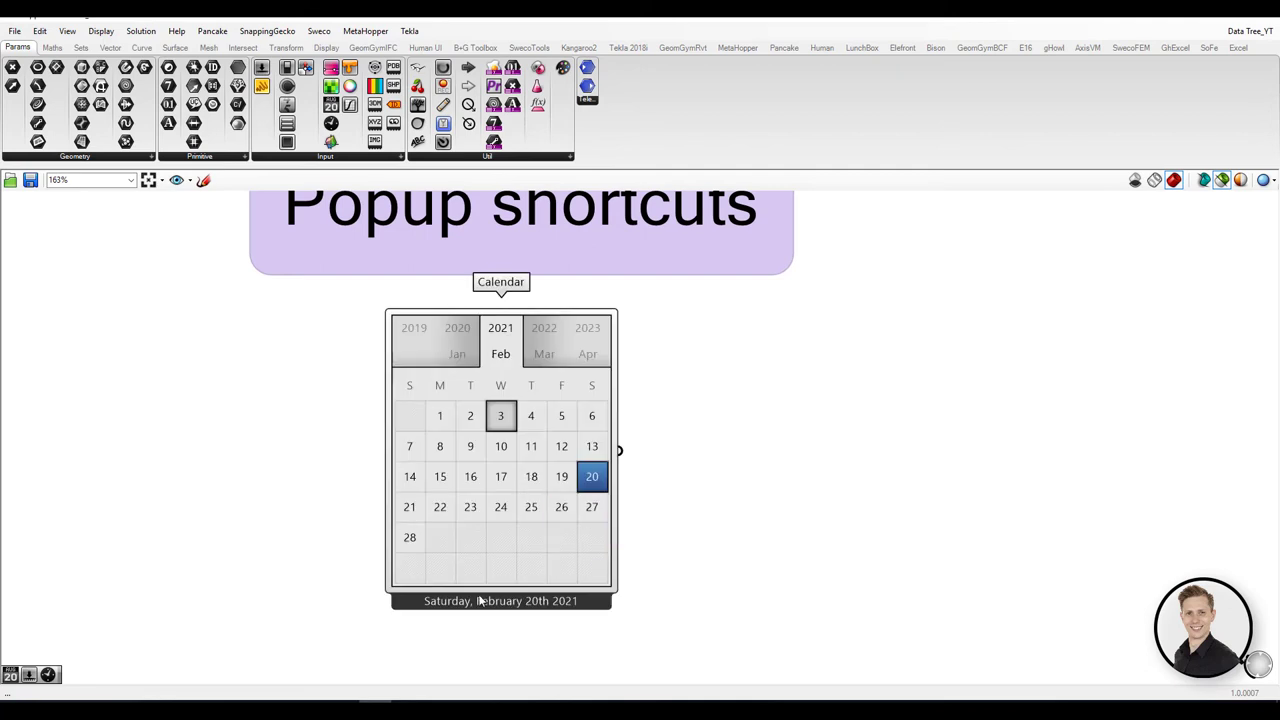
pyautogui.click(537, 546)
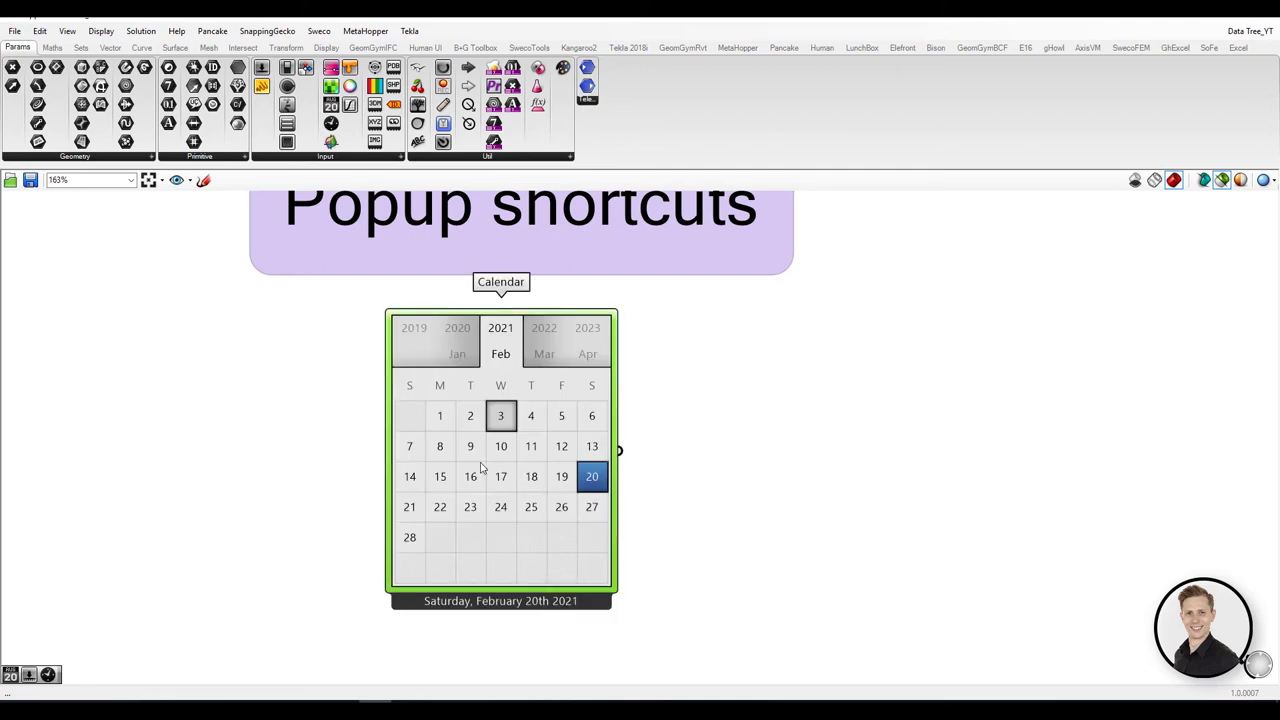
pyautogui.press('Delete')
# Create a Calendar set to 3 March 2021 by typing '03/03'
pyautogui.doubleClick(550, 398)
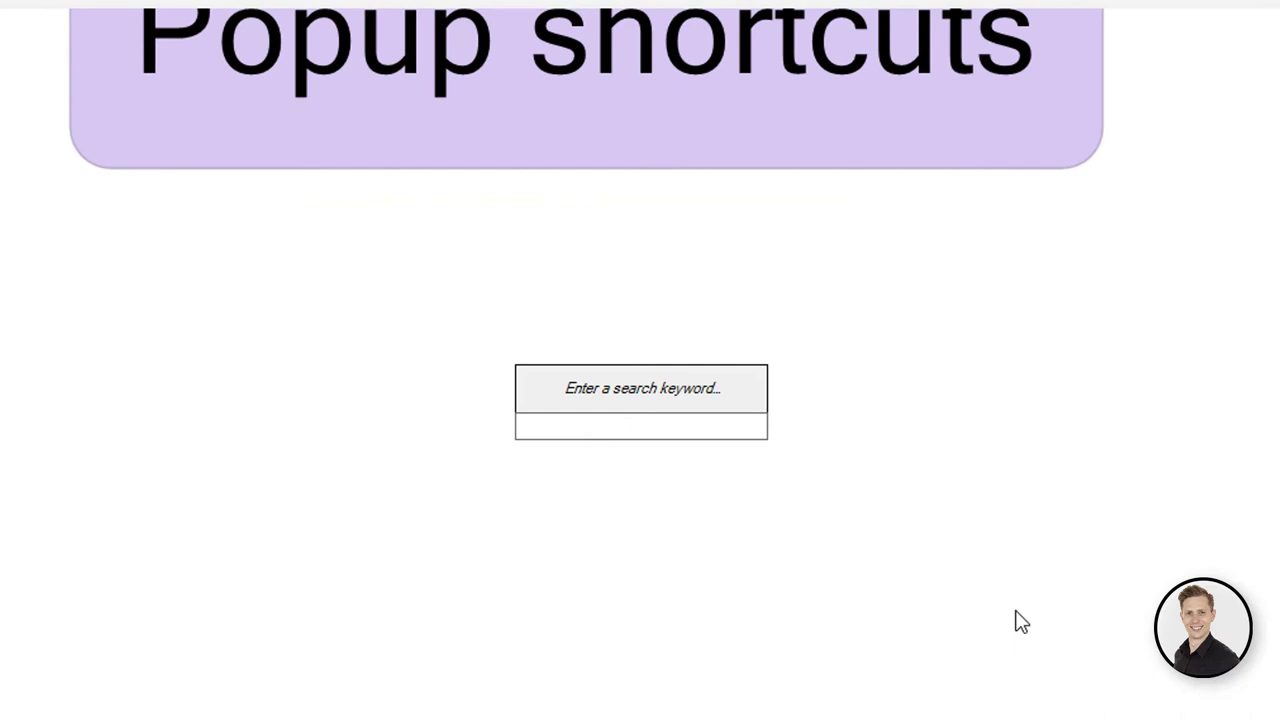
pyautogui.write('03/03')
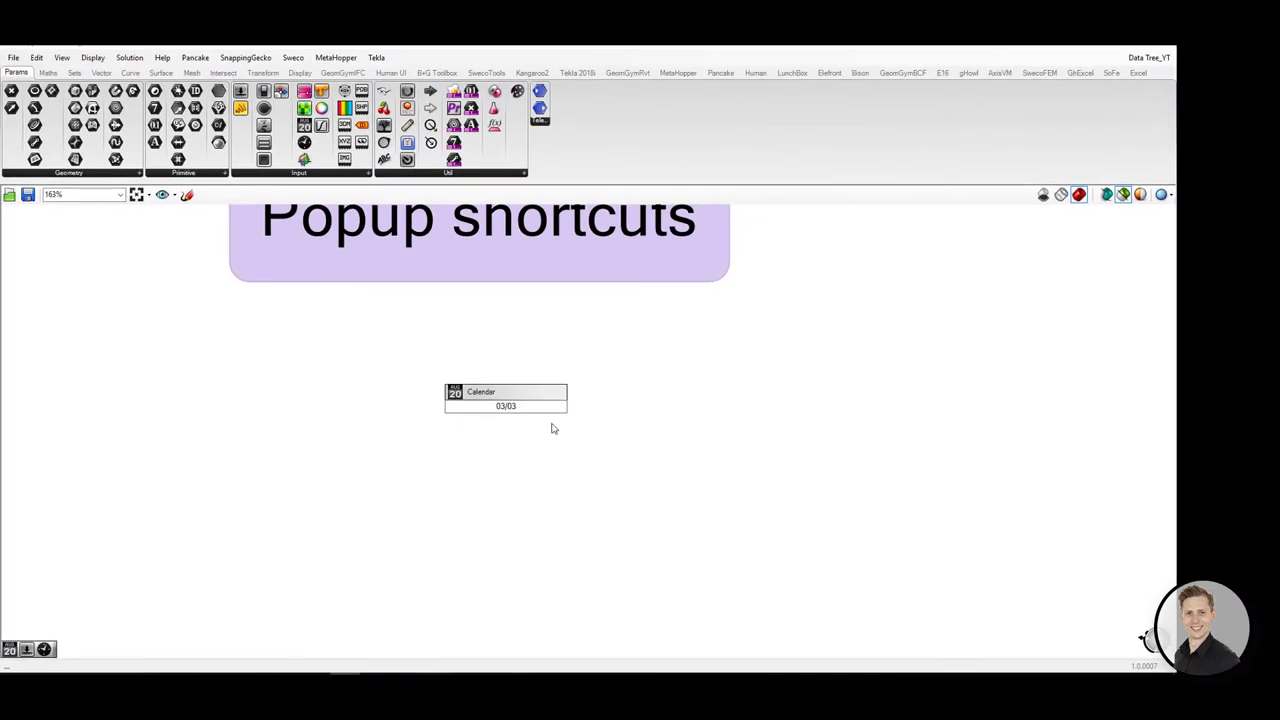
pyautogui.press('Return')
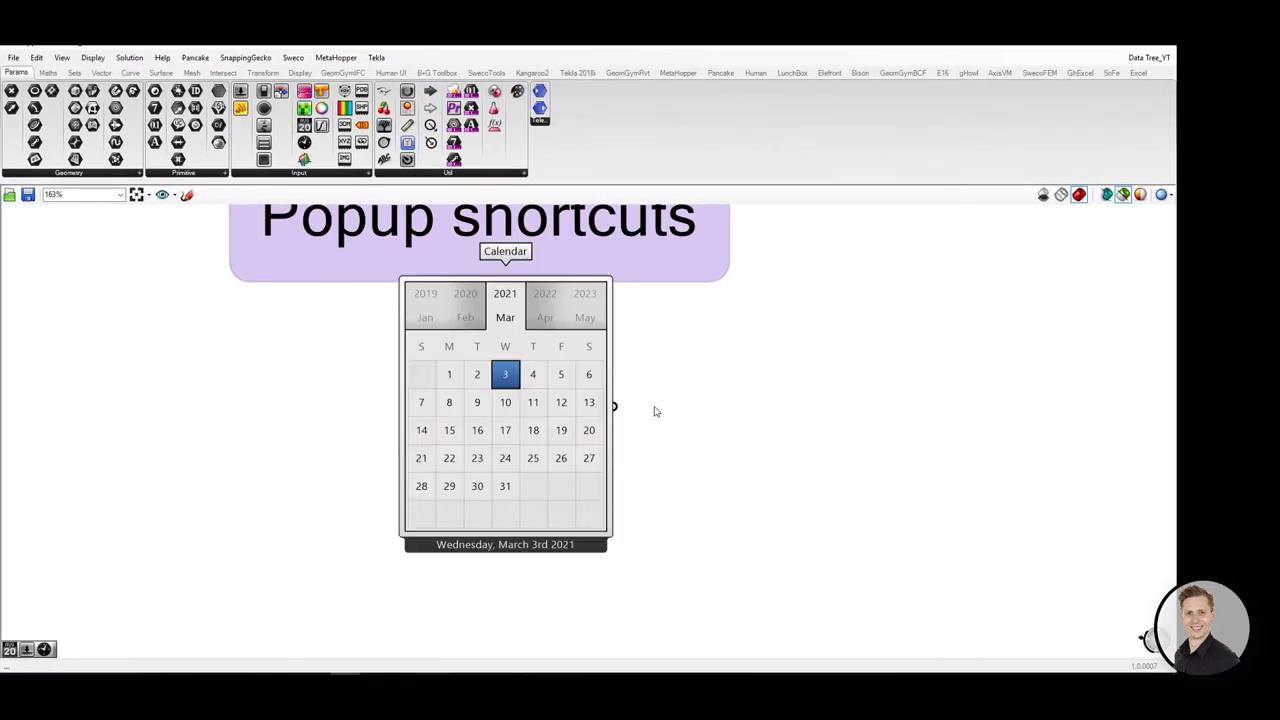
pyautogui.moveTo(576, 350); pyautogui.dragTo(588, 399)
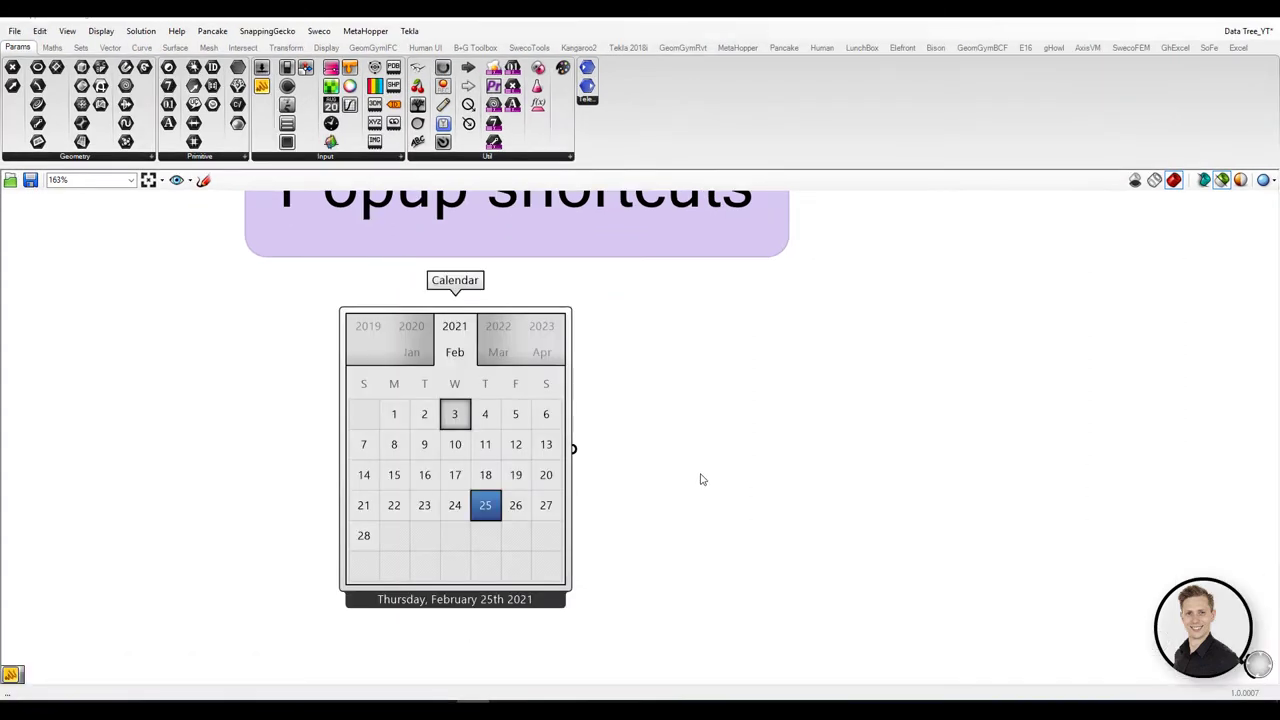
# Replace the Calendar with a Clock, then add a Clock set to 12:15:30
pyautogui.click(508, 546)
pyautogui.press('Delete')
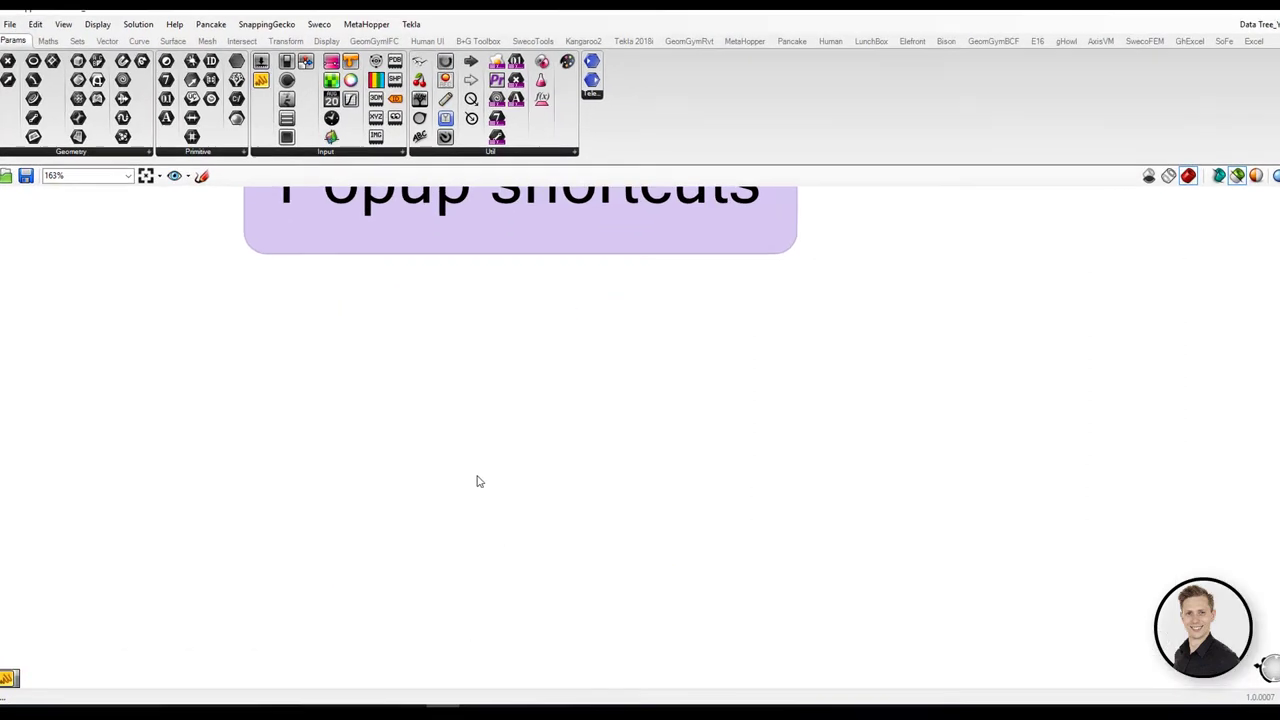
pyautogui.doubleClick(397, 430)
pyautogui.write('clock')
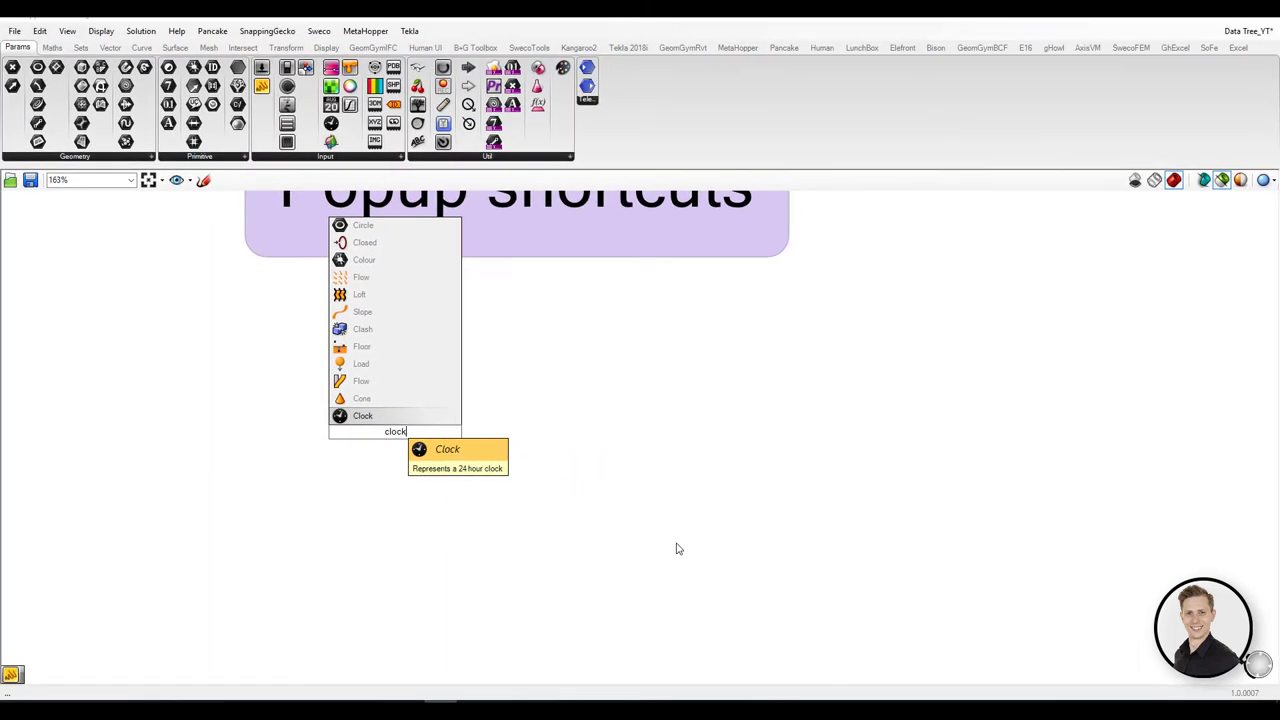
pyautogui.press('Return')
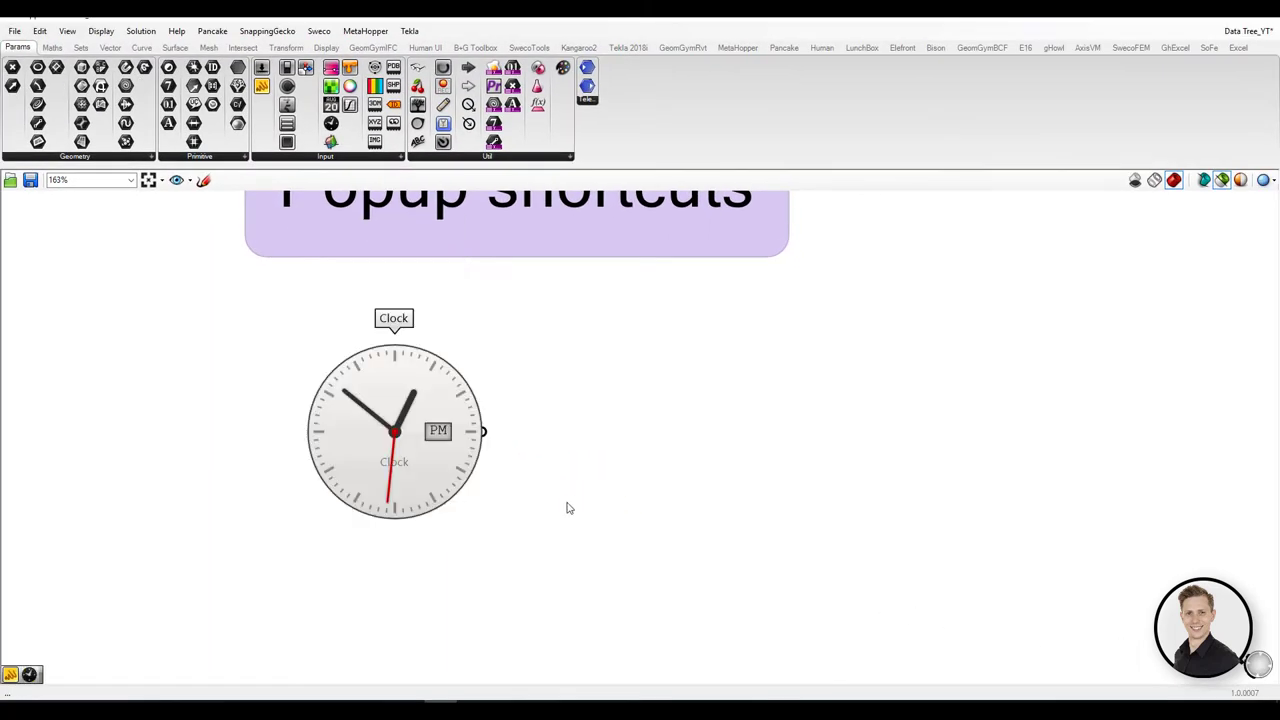
pyautogui.doubleClick(603, 443)
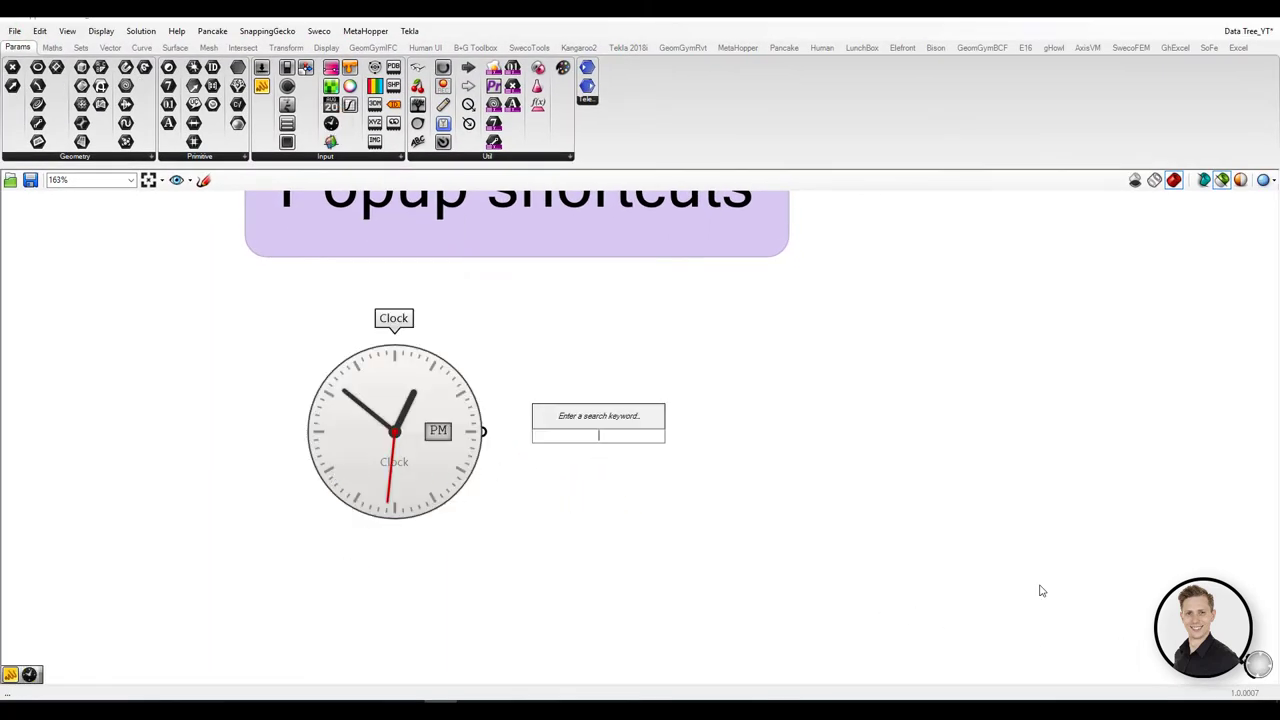
pyautogui.write('12:')
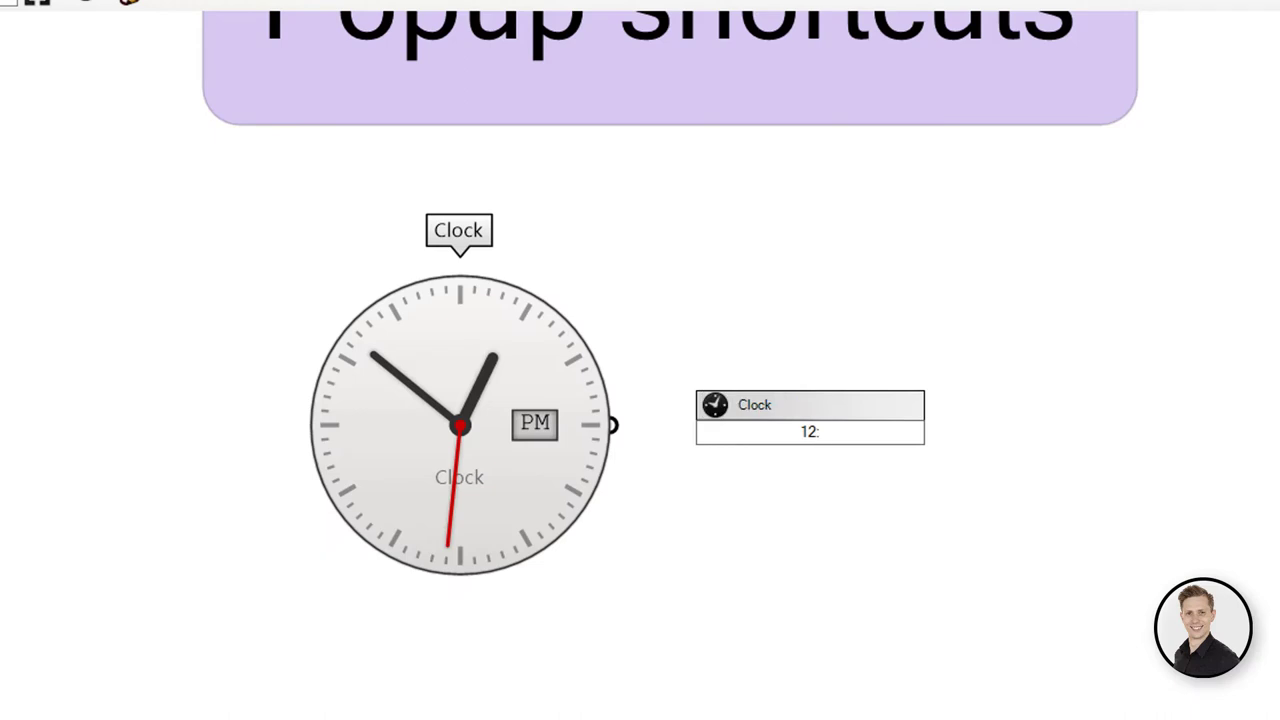
pyautogui.write('15:30')
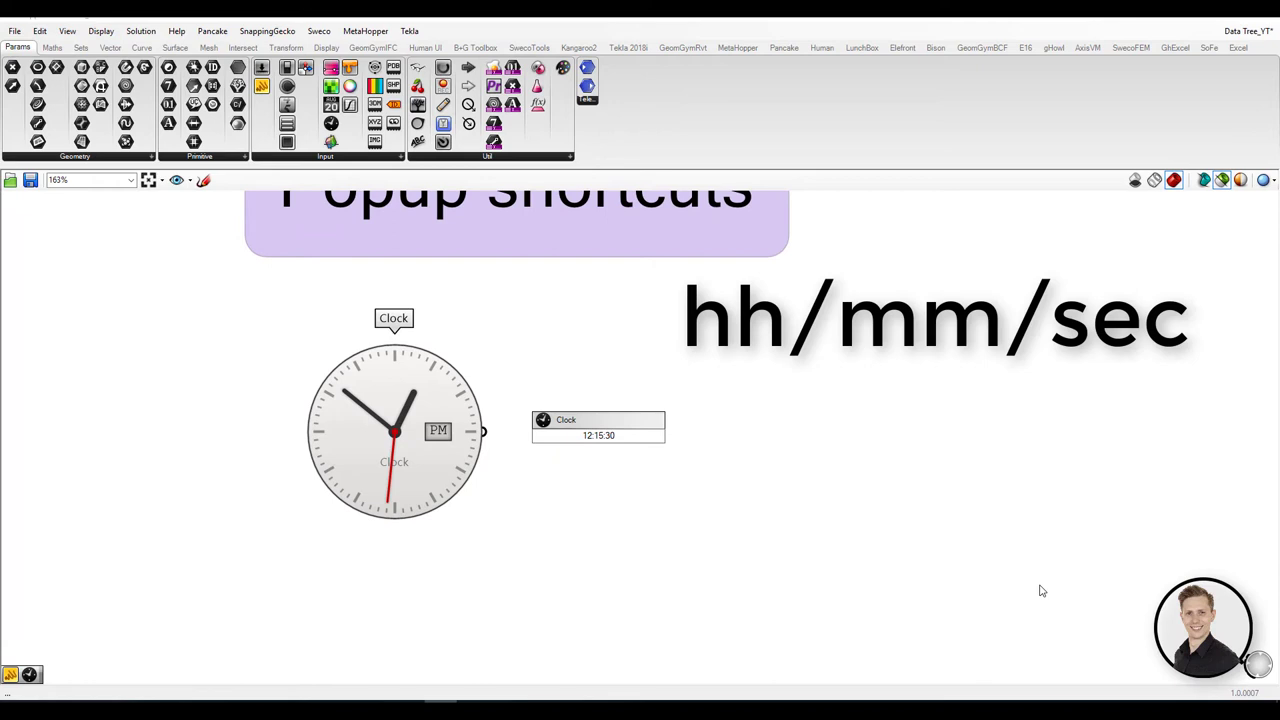
pyautogui.press('Return')
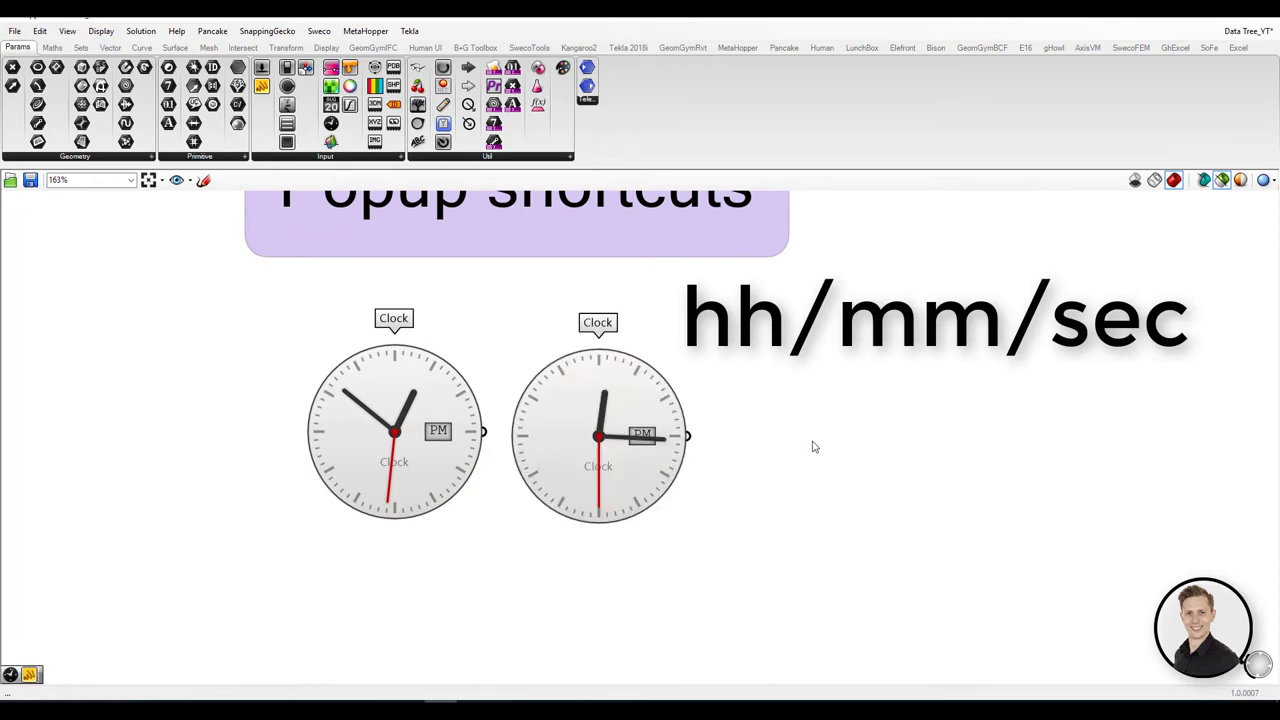
# Add a Panel with the // shortcut and wire the clock into it
pyautogui.doubleClick(812, 447)
pyautogui.write('//')
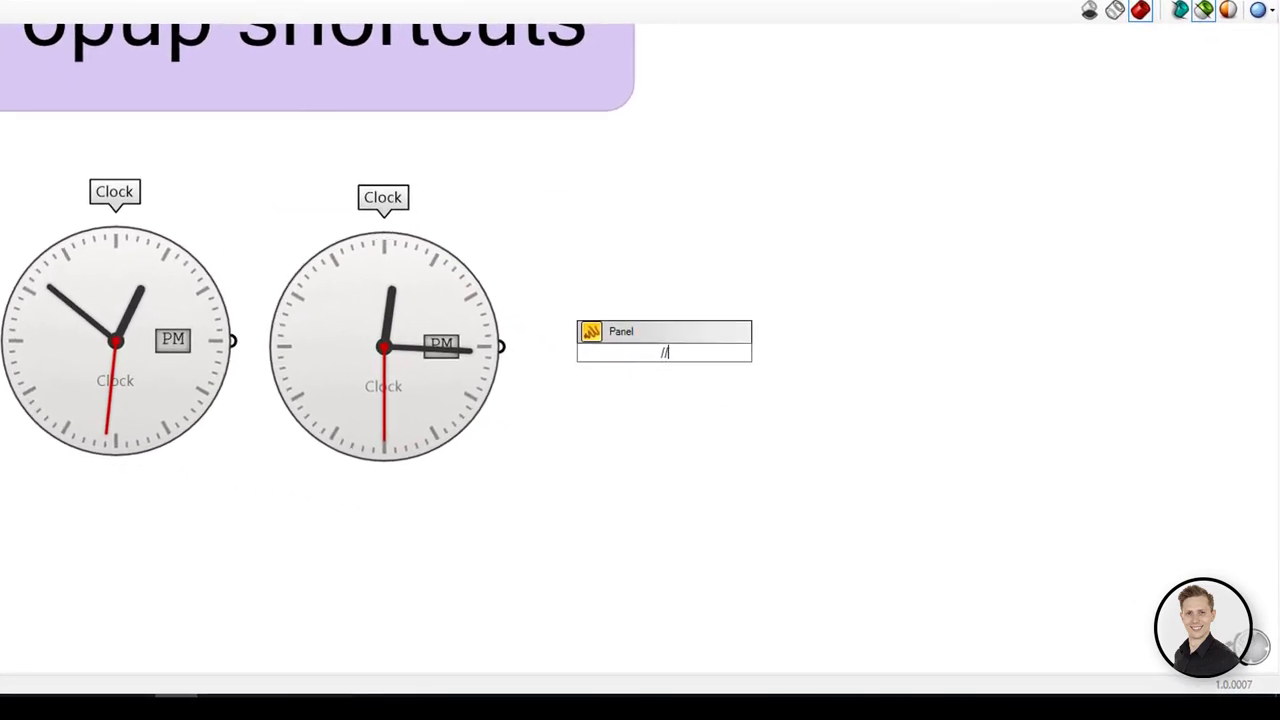
pyautogui.press('Return')
pyautogui.moveTo(502, 347); pyautogui.dragTo(547, 353)
pyautogui.moveTo(660, 389)
pyautogui.mouseDown()
pyautogui.moveTo(660, 366)
pyautogui.moveTo(668, 383)
pyautogui.mouseUp()
pyautogui.click(643, 481)
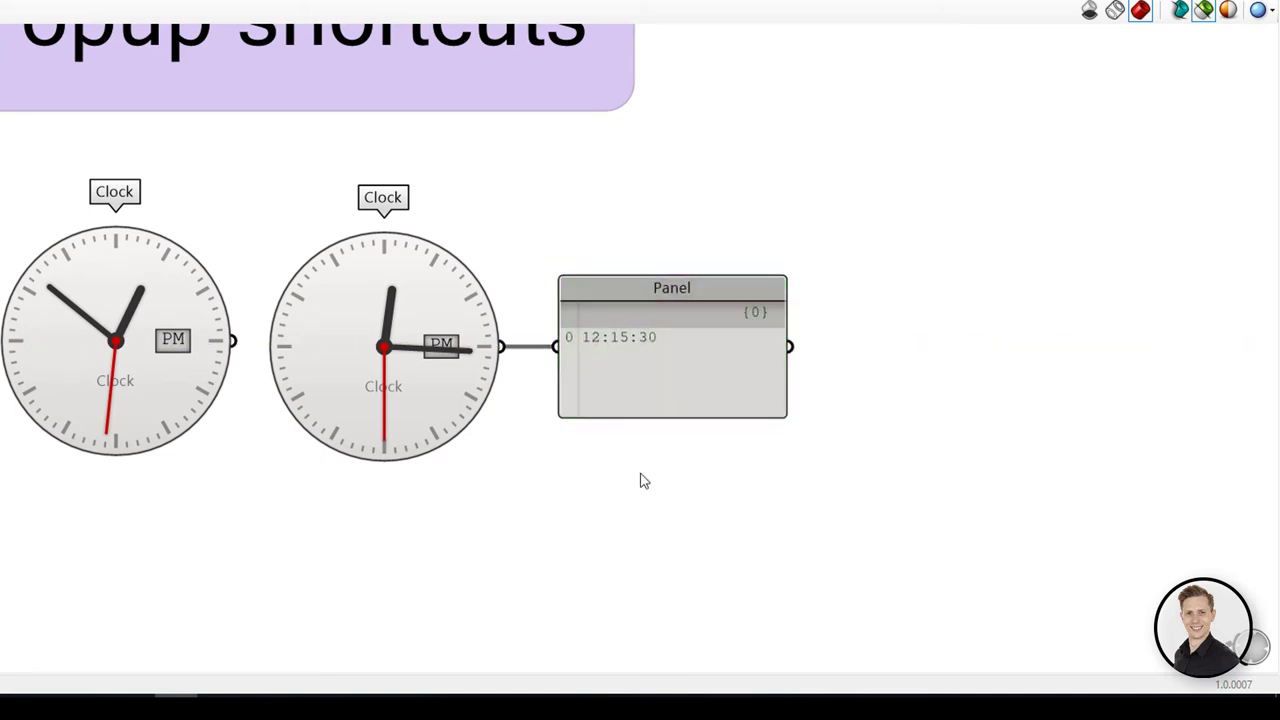
pyautogui.moveTo(643, 481); pyautogui.dragTo(679, 460, button='right')
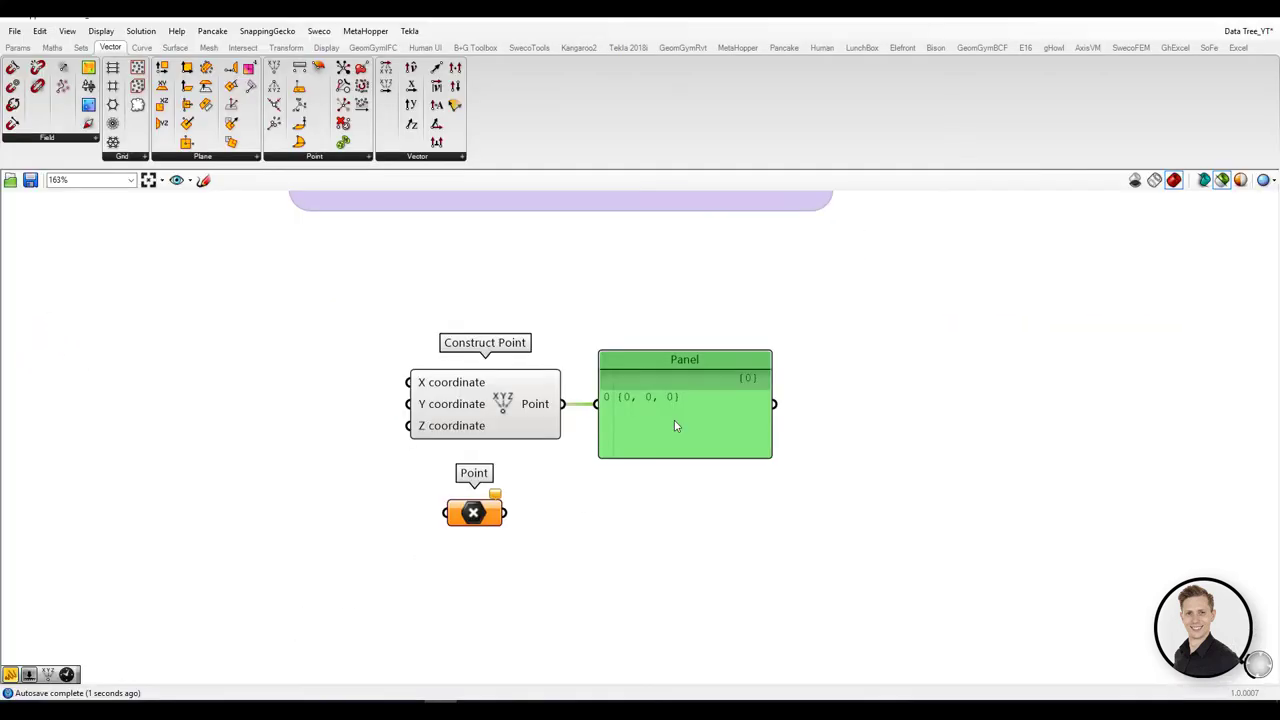
# Create a 0,10,0 Point and wire it into a new // Panel
pyautogui.press('Delete')
pyautogui.doubleClick(654, 423)
pyautogui.write('0')
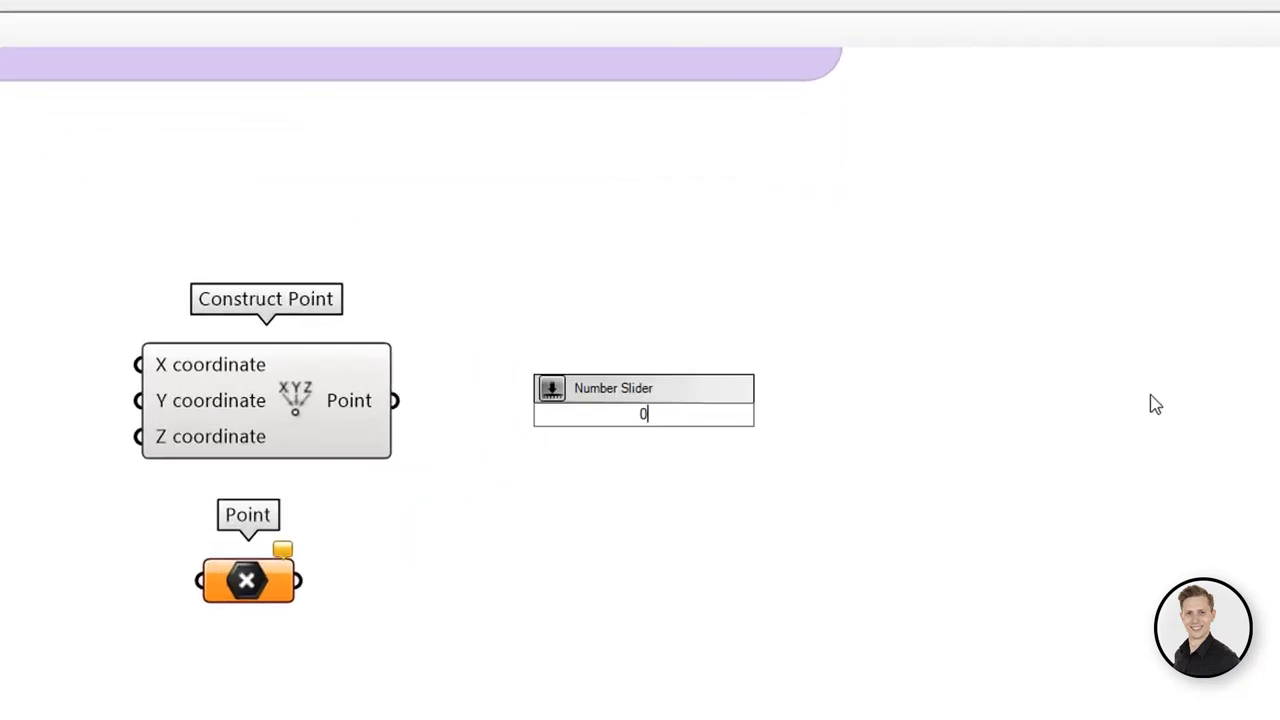
pyautogui.write('.10,0')
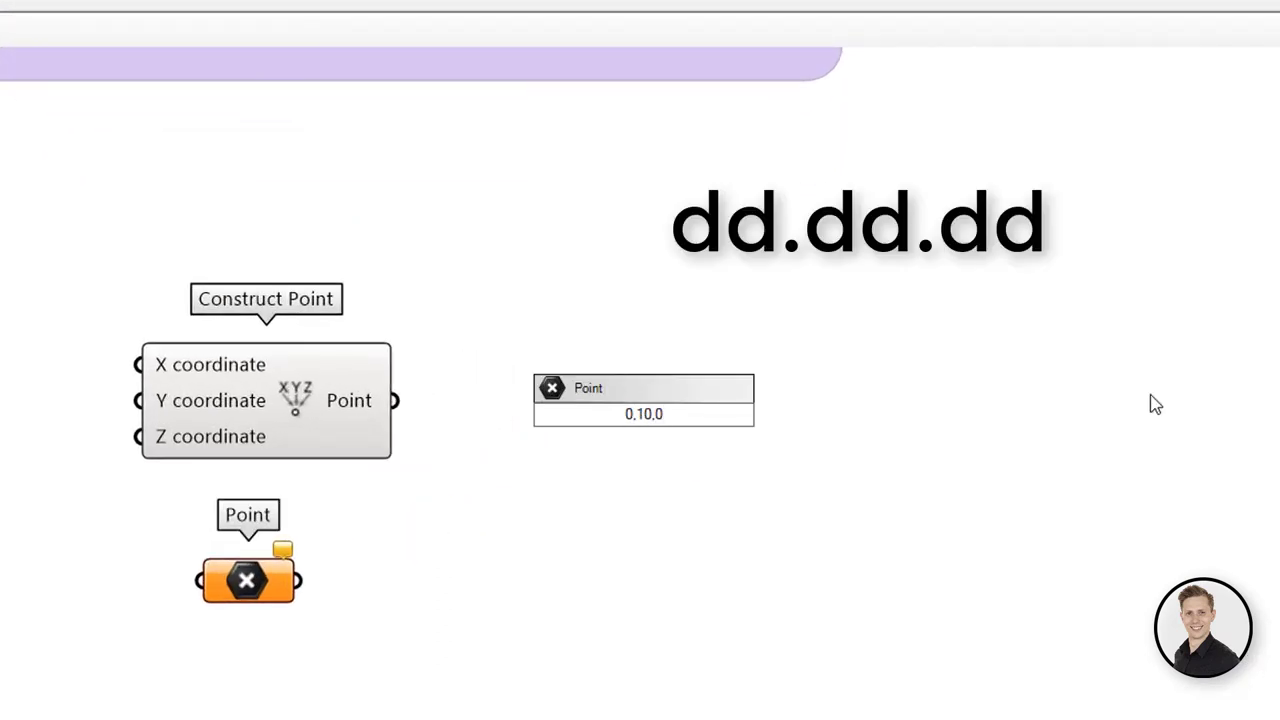
pyautogui.press('Return')
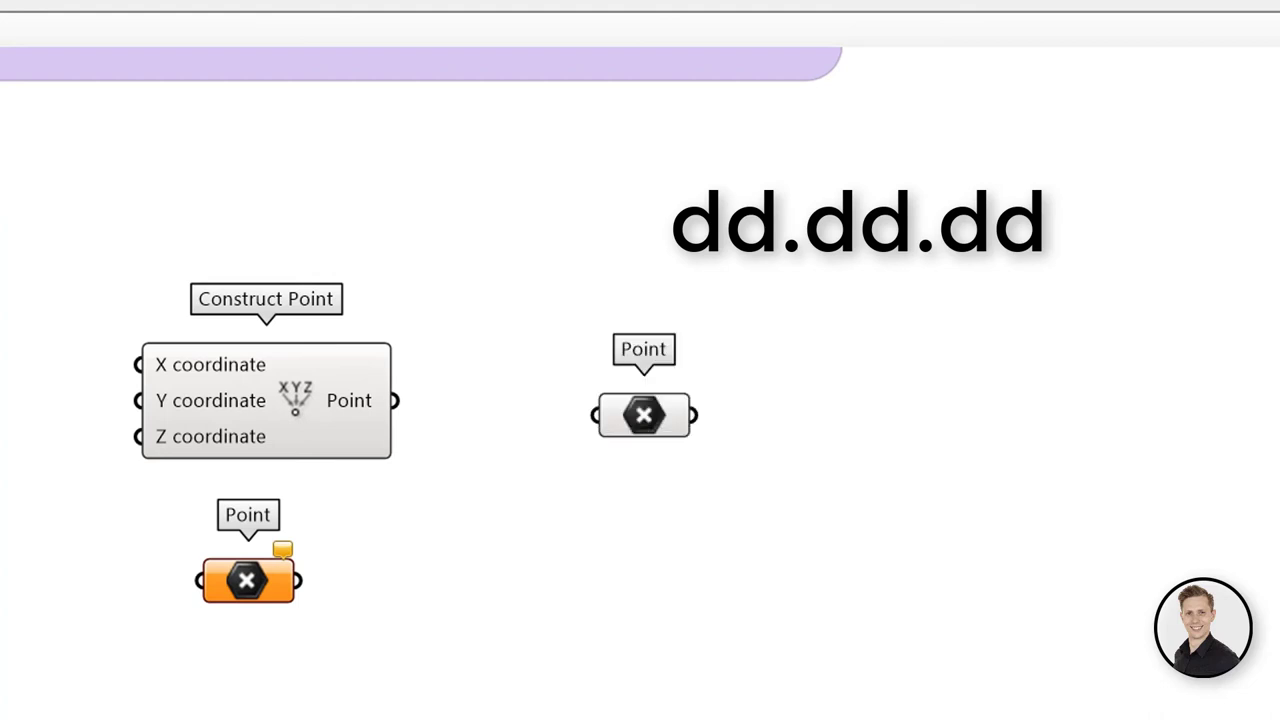
pyautogui.doubleClick(957, 443)
pyautogui.write('//')
pyautogui.press('Return')
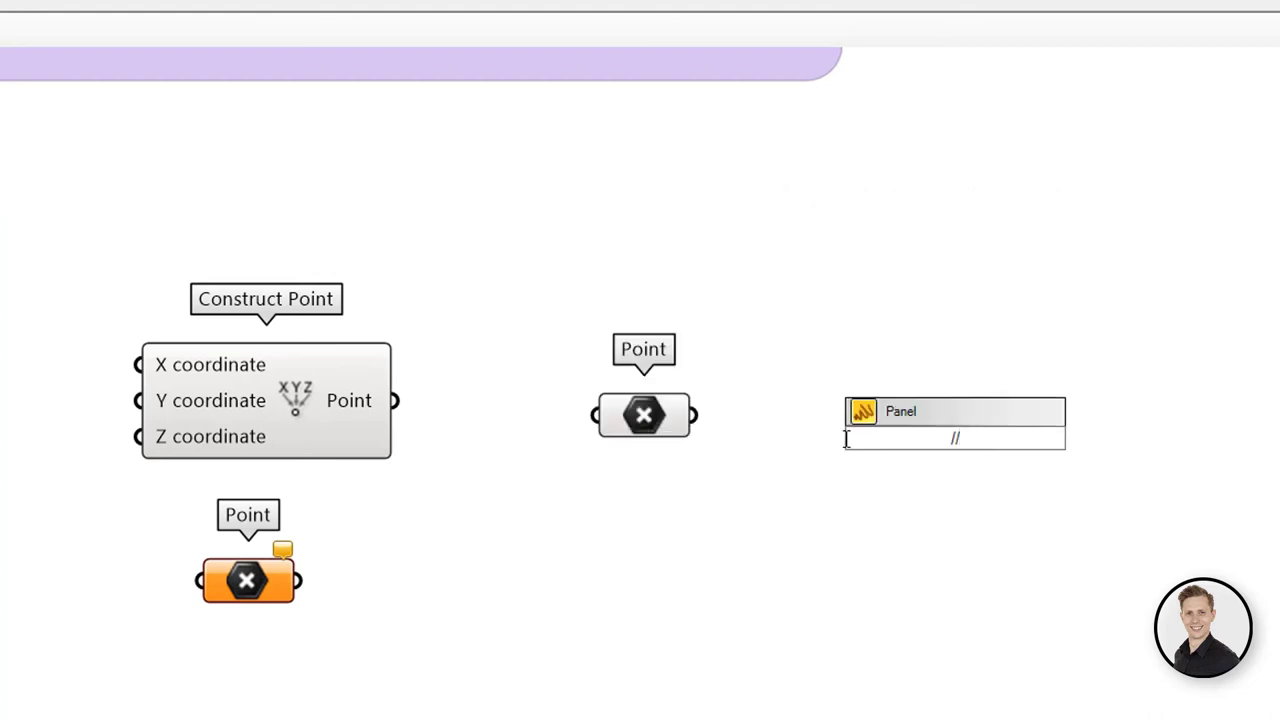
pyautogui.moveTo(693, 414); pyautogui.dragTo(811, 437)
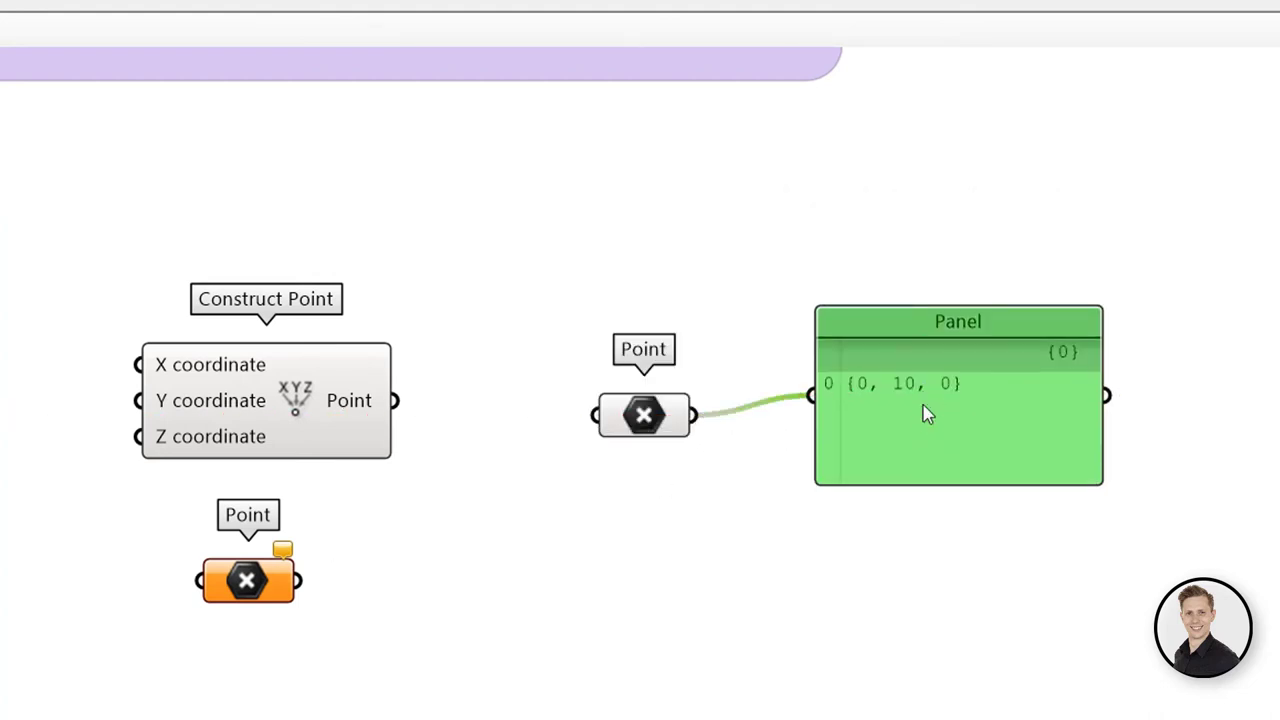
# Add Points 10,10,10 and 20,20, wiring each into the Panel beside them
pyautogui.doubleClick(618, 637)
pyautogui.write('10,10,10')
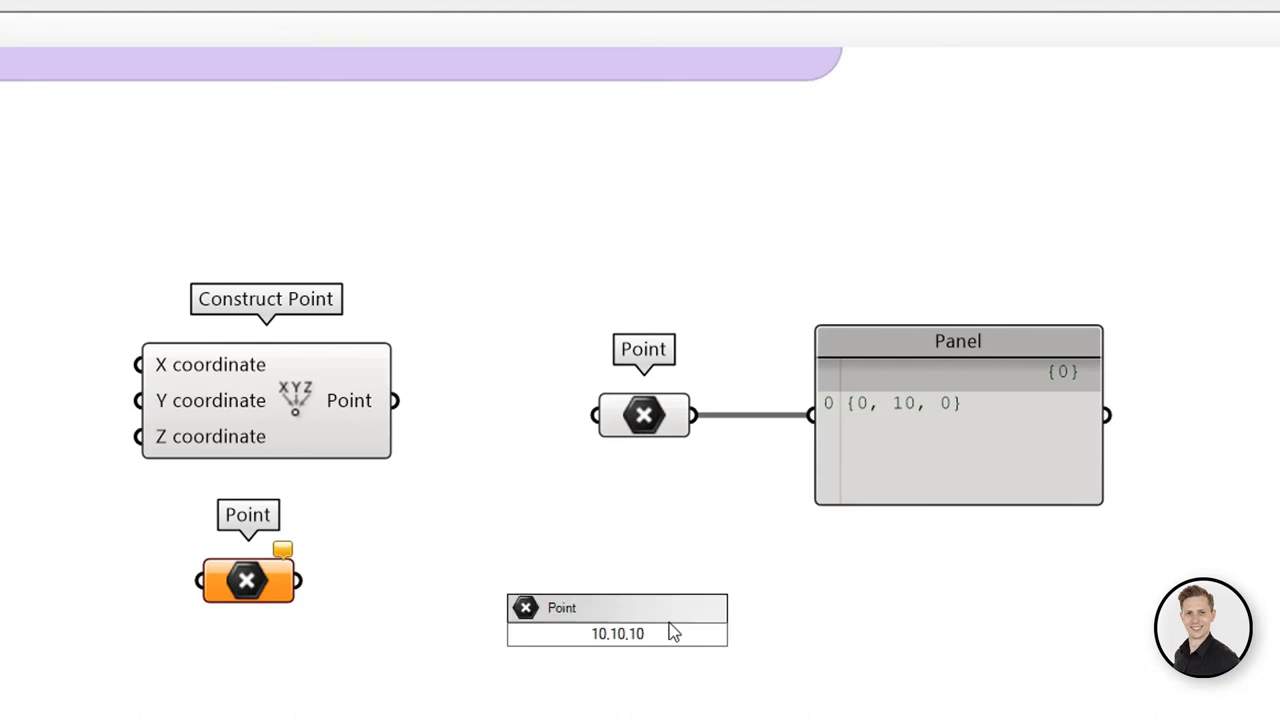
pyautogui.press('Return')
pyautogui.moveTo(694, 619); pyautogui.dragTo(830, 430)
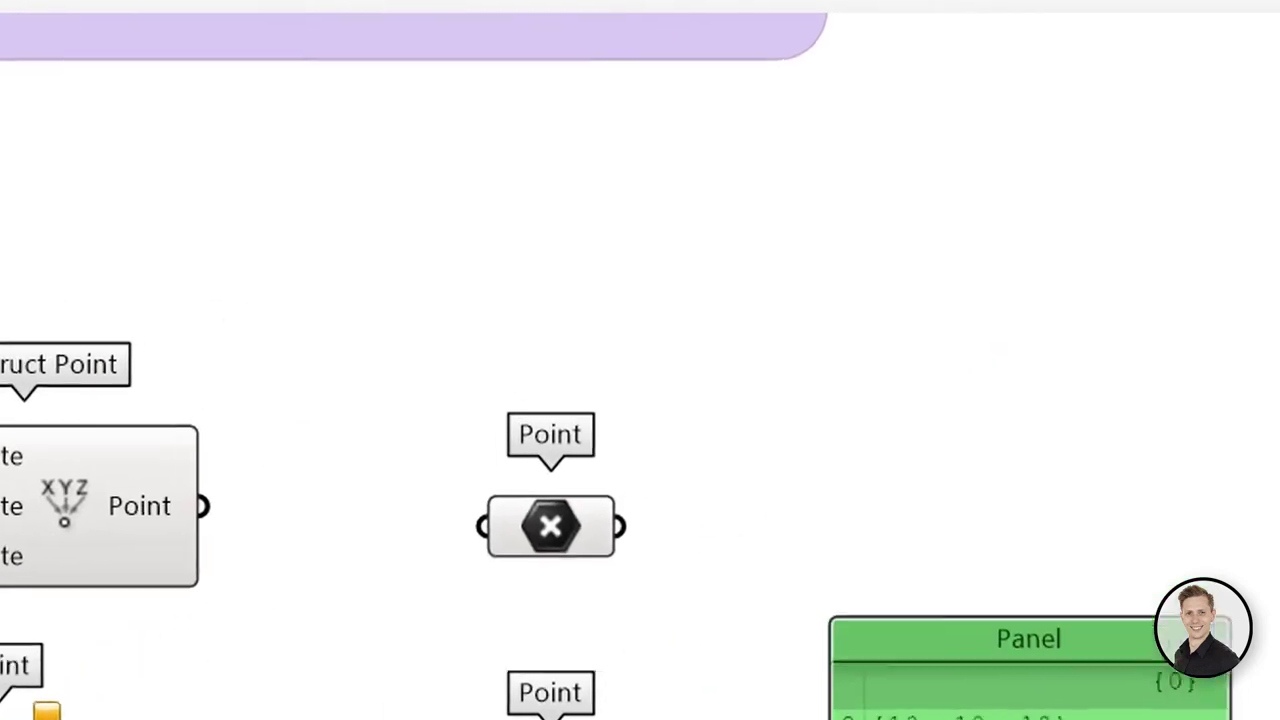
pyautogui.doubleClick(864, 503)
pyautogui.write('2')
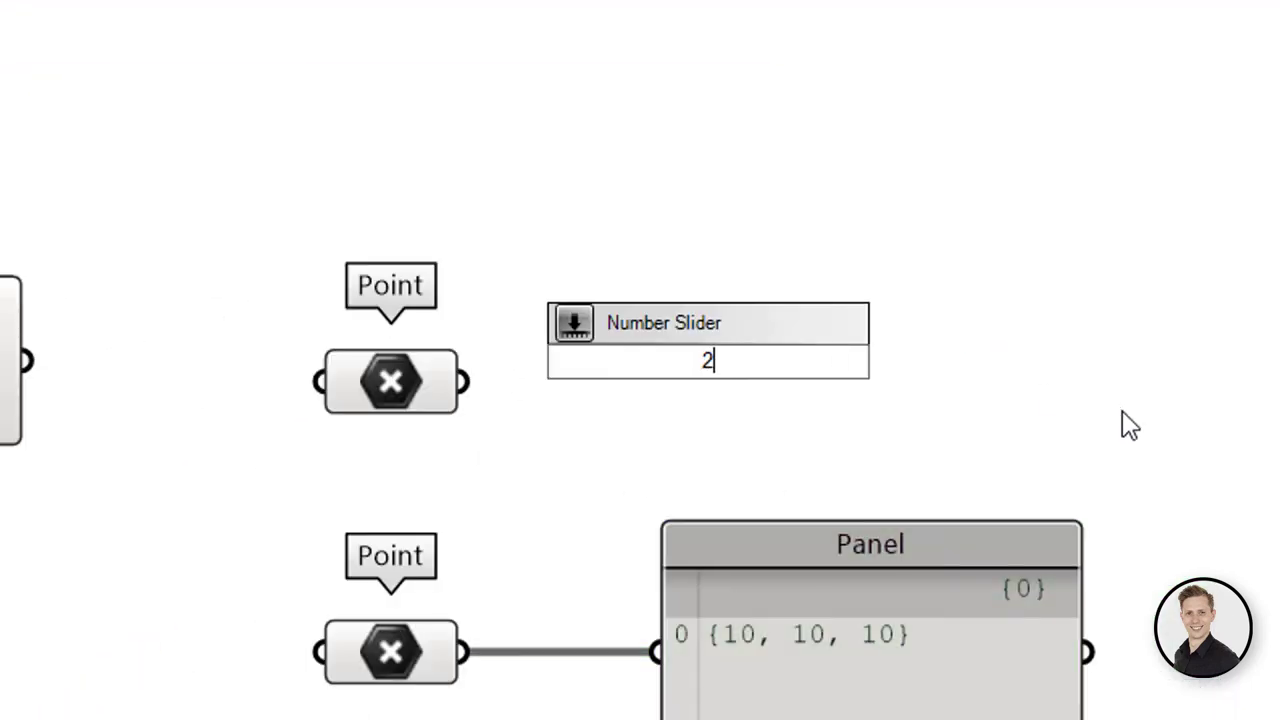
pyautogui.write('0,20')
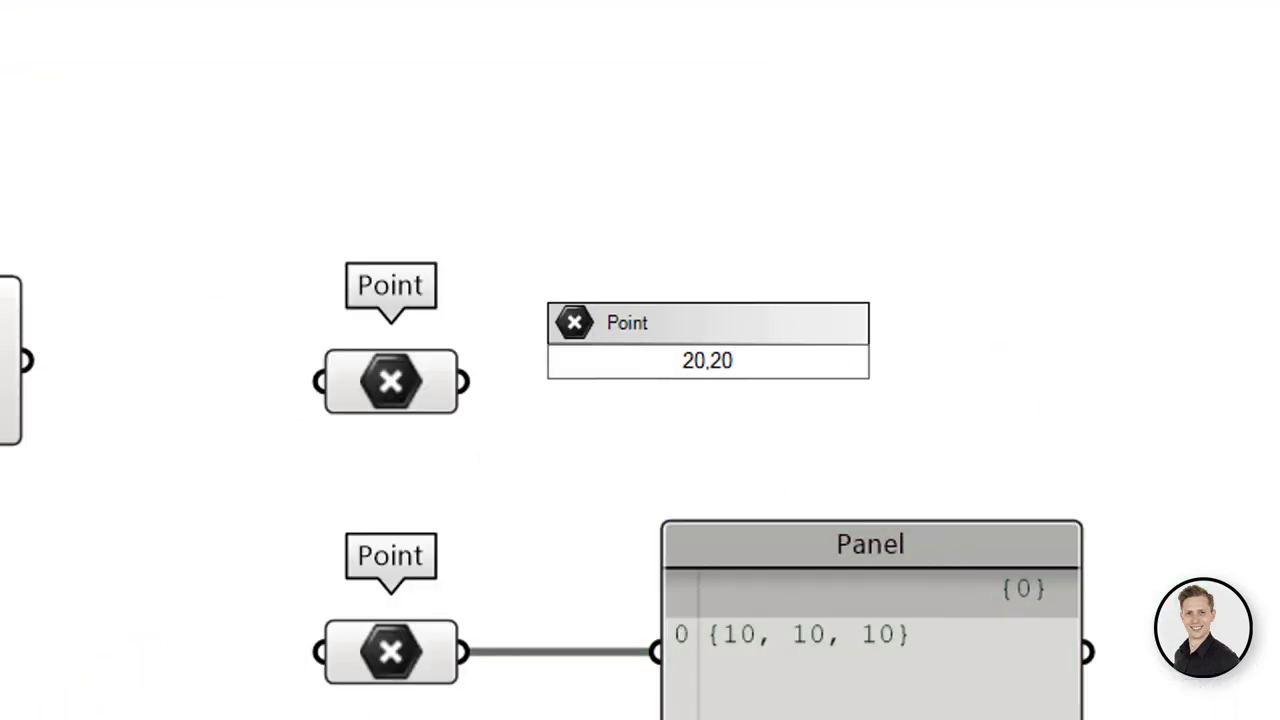
pyautogui.press('Return')
pyautogui.moveTo(777, 358); pyautogui.dragTo(660, 650)
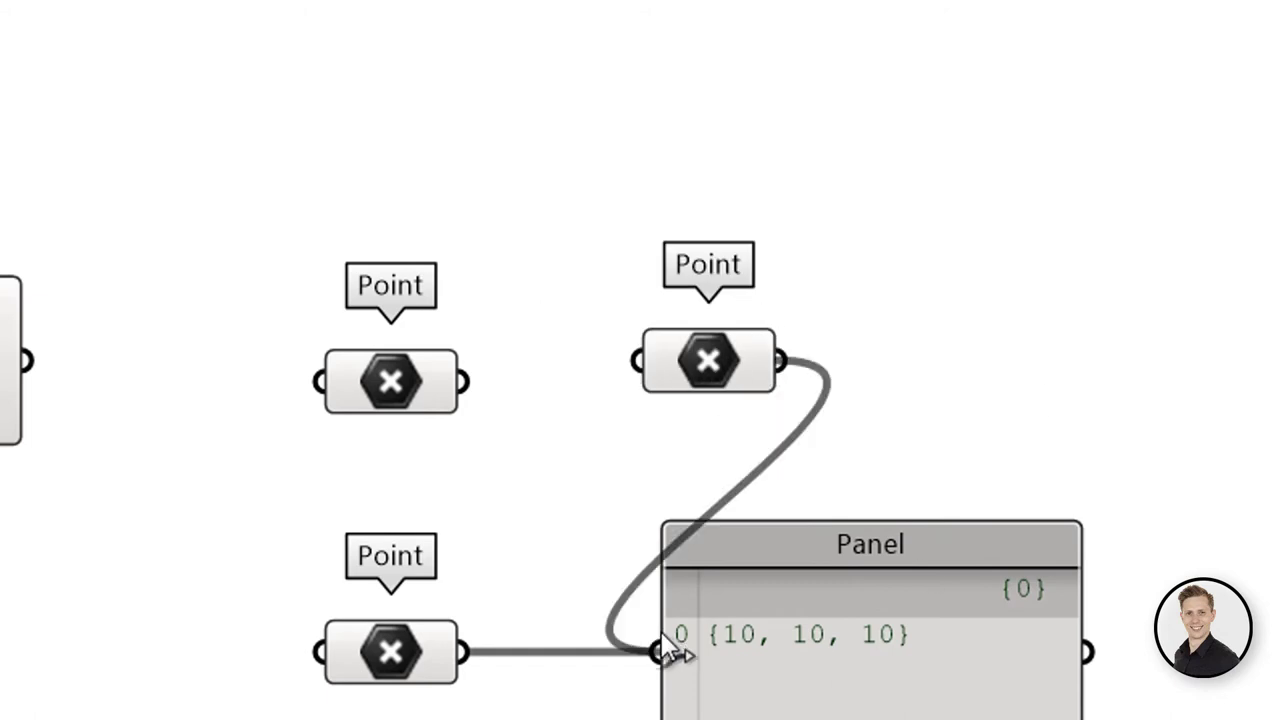
pyautogui.moveTo(870, 637); pyautogui.dragTo(1103, 346)
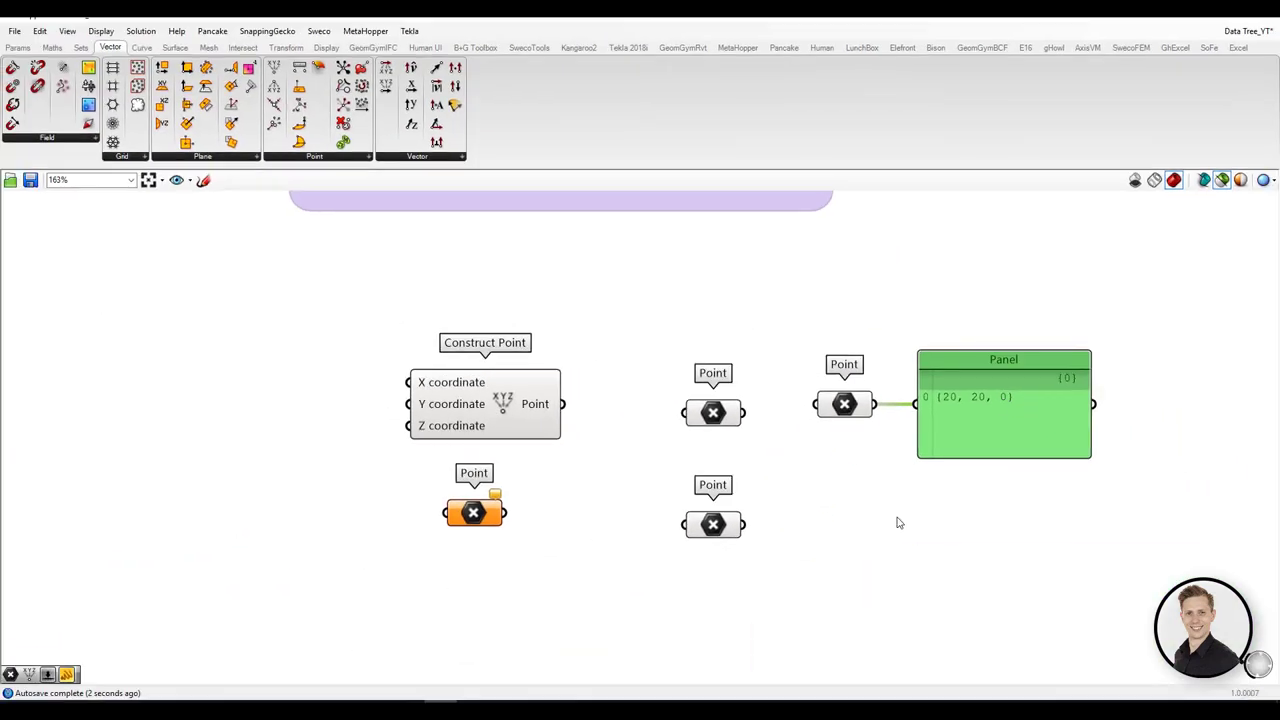
# Tidy the domain Panel and create a Panel reading '2 to 10'
pyautogui.click(862, 600)
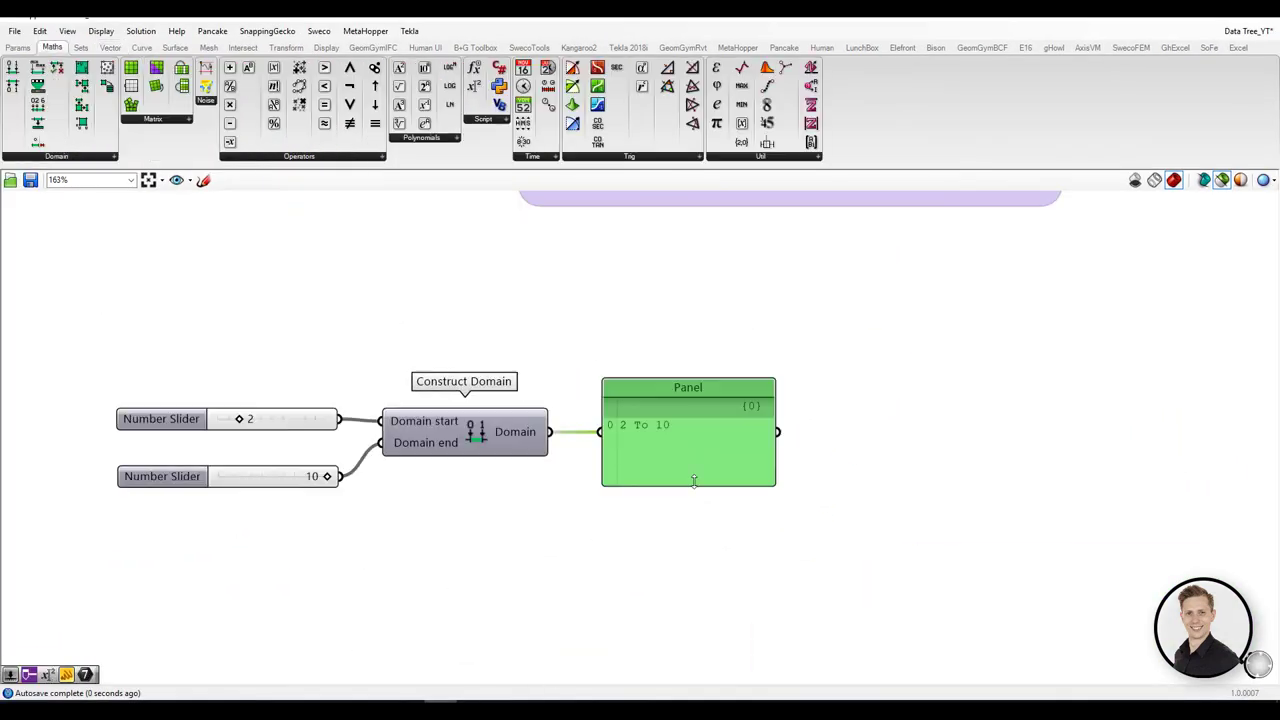
pyautogui.click(690, 492)
pyautogui.moveTo(690, 492); pyautogui.dragTo(689, 446)
pyautogui.moveTo(652, 408); pyautogui.dragTo(652, 430)
pyautogui.doubleClick(559, 584)
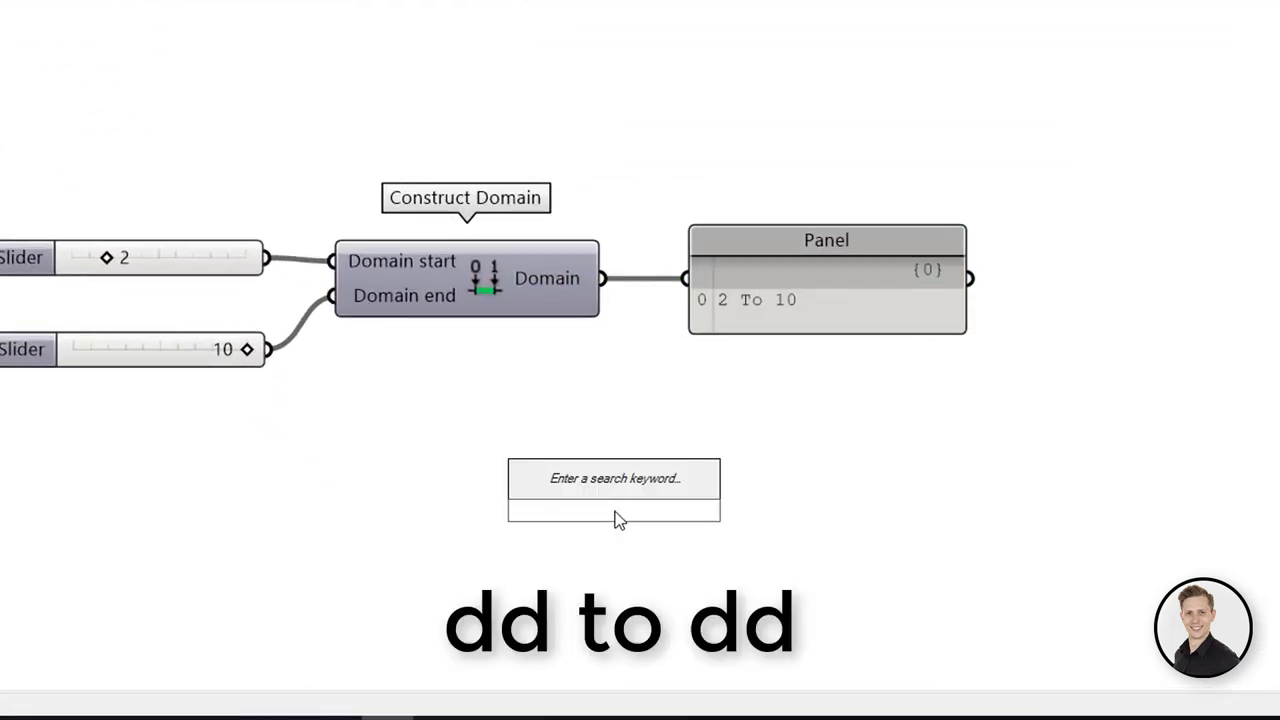
pyautogui.write('//')
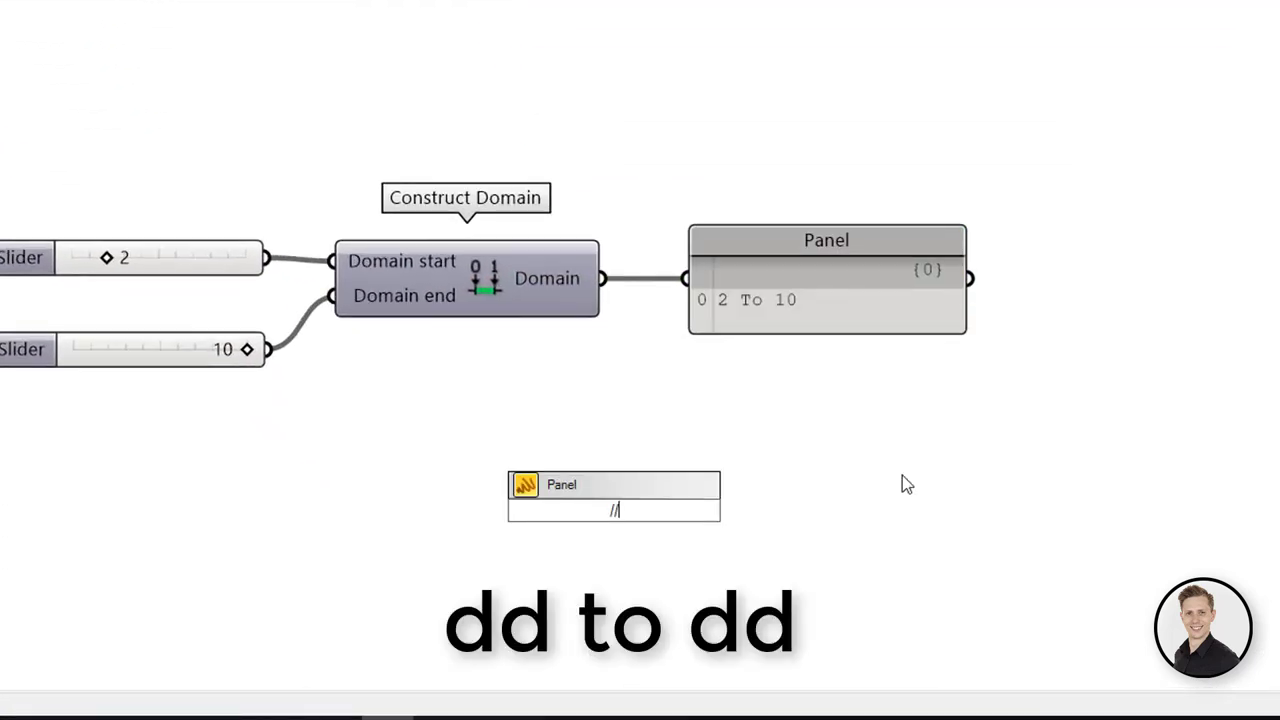
pyautogui.write('2 to 10')
pyautogui.press('Return')
# Add Deconstruct Domain and feed the '2 to 10' Panel into it
pyautogui.doubleClick(796, 540)
pyautogui.write('dec')
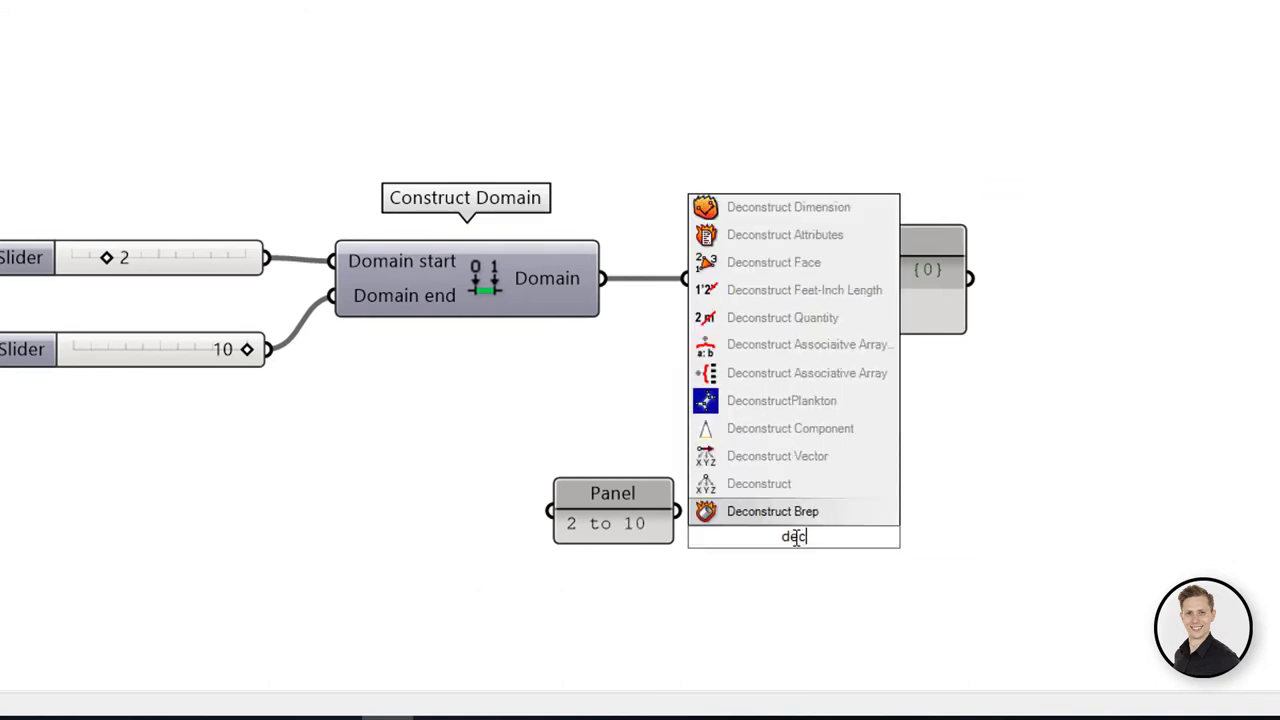
pyautogui.write('ons')
pyautogui.press('Escape')
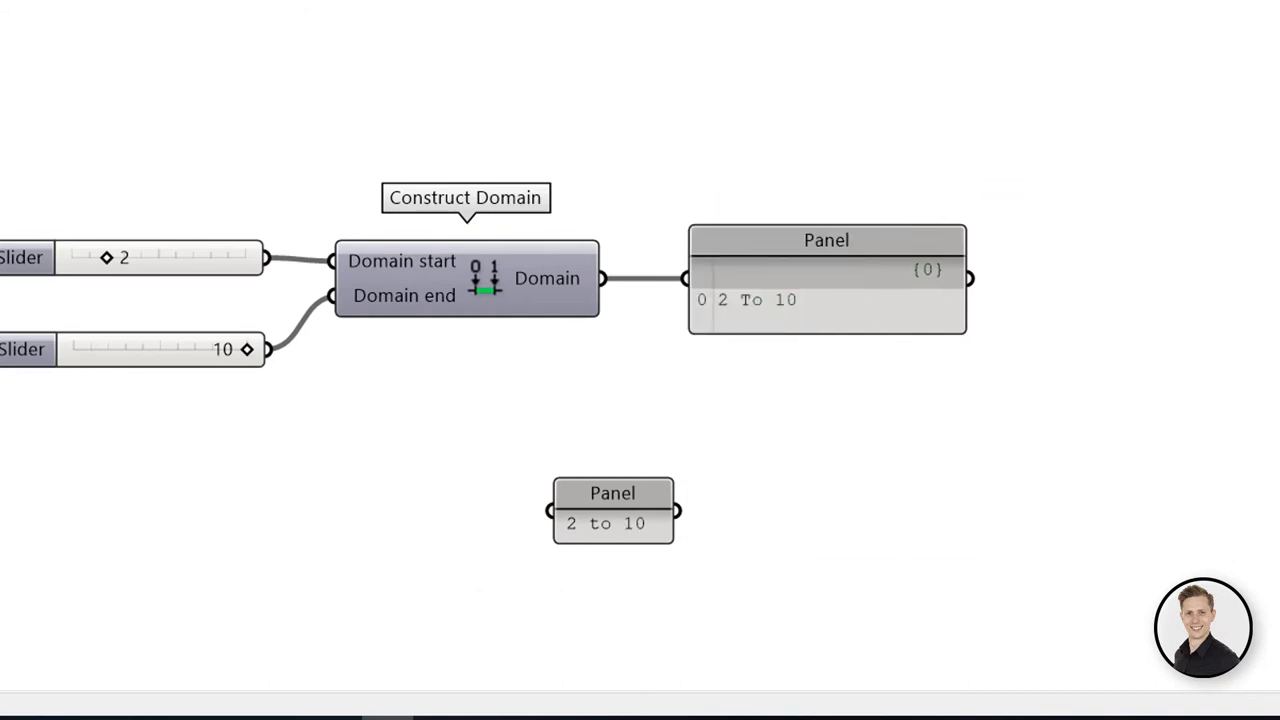
pyautogui.moveTo(851, 516); pyautogui.dragTo(855, 547)
pyautogui.moveTo(850, 547); pyautogui.dragTo(836, 464, button='right')
pyautogui.moveTo(664, 428); pyautogui.dragTo(762, 430)
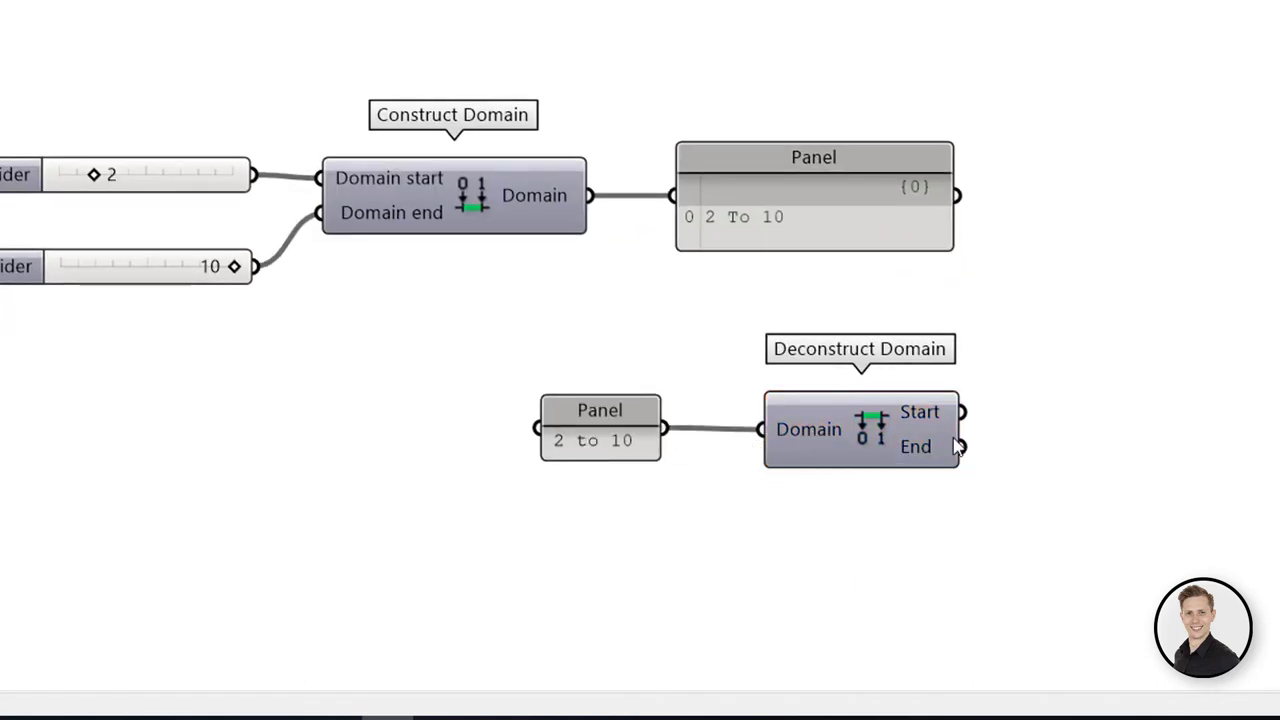
# Show Deconstruct Domain's Start and End outputs in two Panels
pyautogui.doubleClick(1083, 406)
pyautogui.write('//')
pyautogui.press('Return')
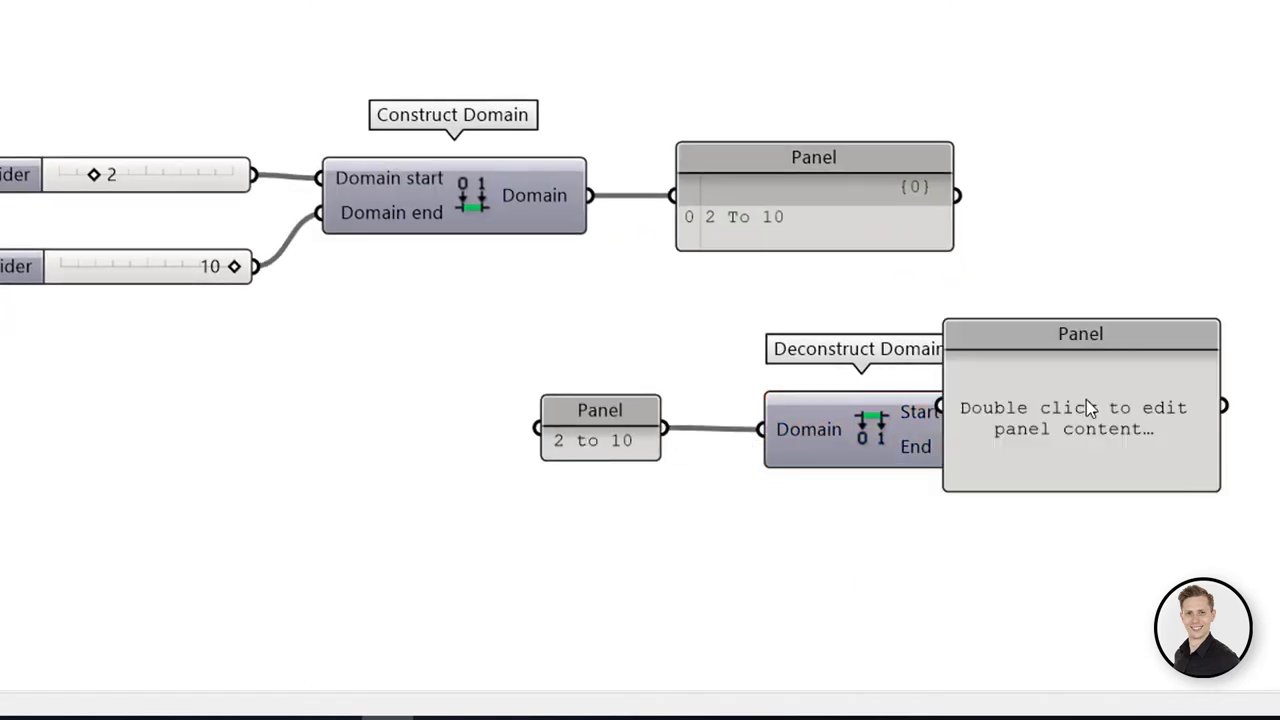
pyautogui.moveTo(1089, 411); pyautogui.dragTo(1186, 309)
pyautogui.moveTo(962, 412); pyautogui.dragTo(1036, 303)
pyautogui.keyDown('alt'); pyautogui.moveTo(1129, 378); pyautogui.dragTo(1132, 603); pyautogui.keyUp('alt')
pyautogui.moveTo(968, 450); pyautogui.dragTo(1040, 531)
# Add Addition (+) and Subtraction (-) components, with Subtraction directly under Addition
pyautogui.click(597, 444)
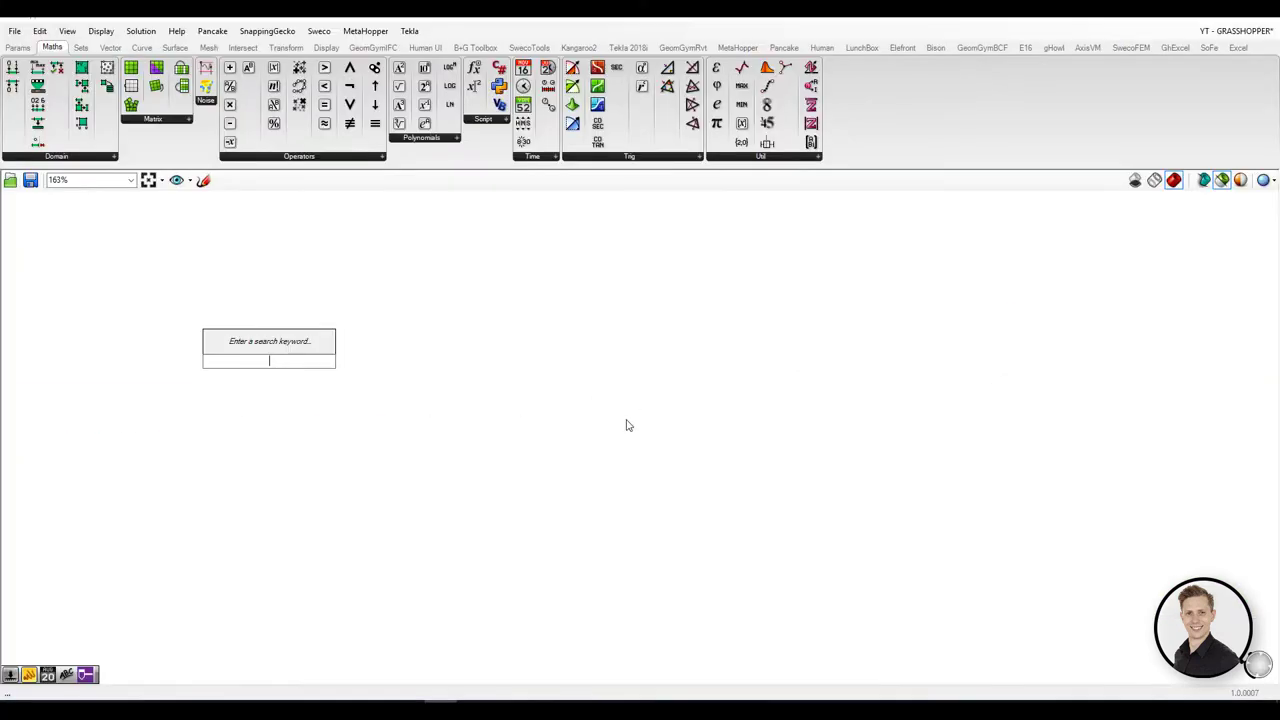
pyautogui.write('+')
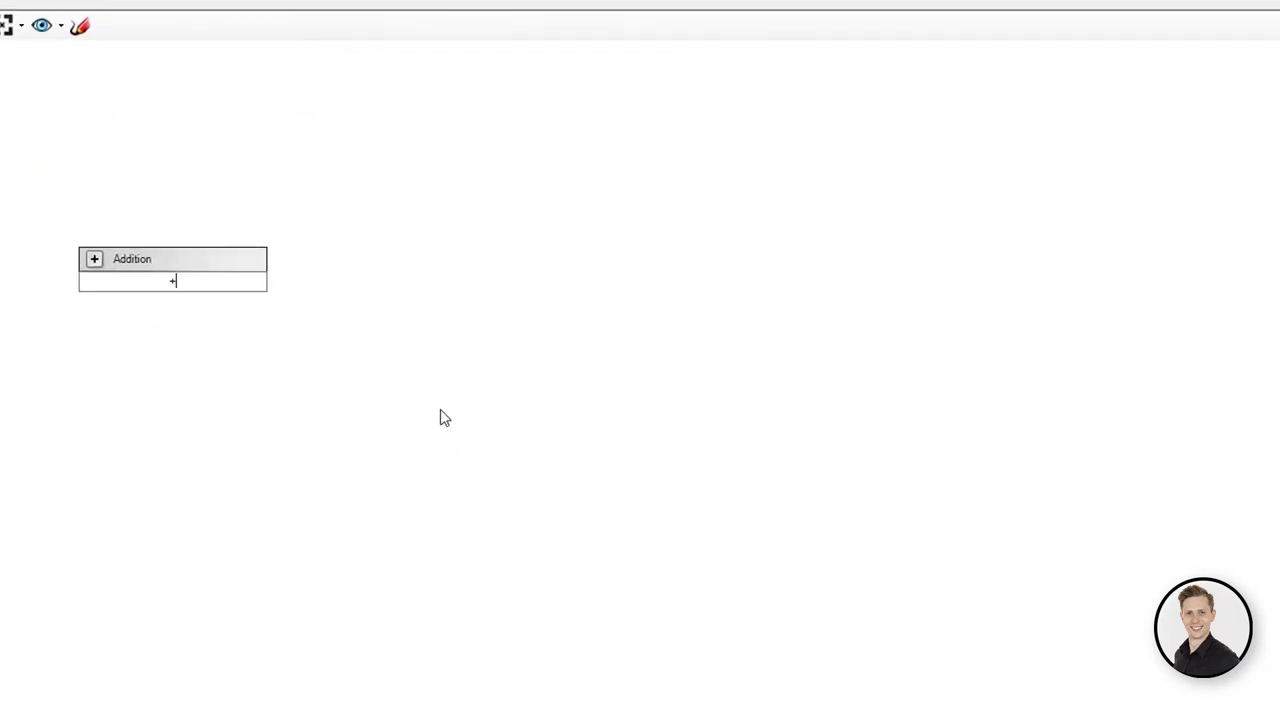
pyautogui.press('Return')
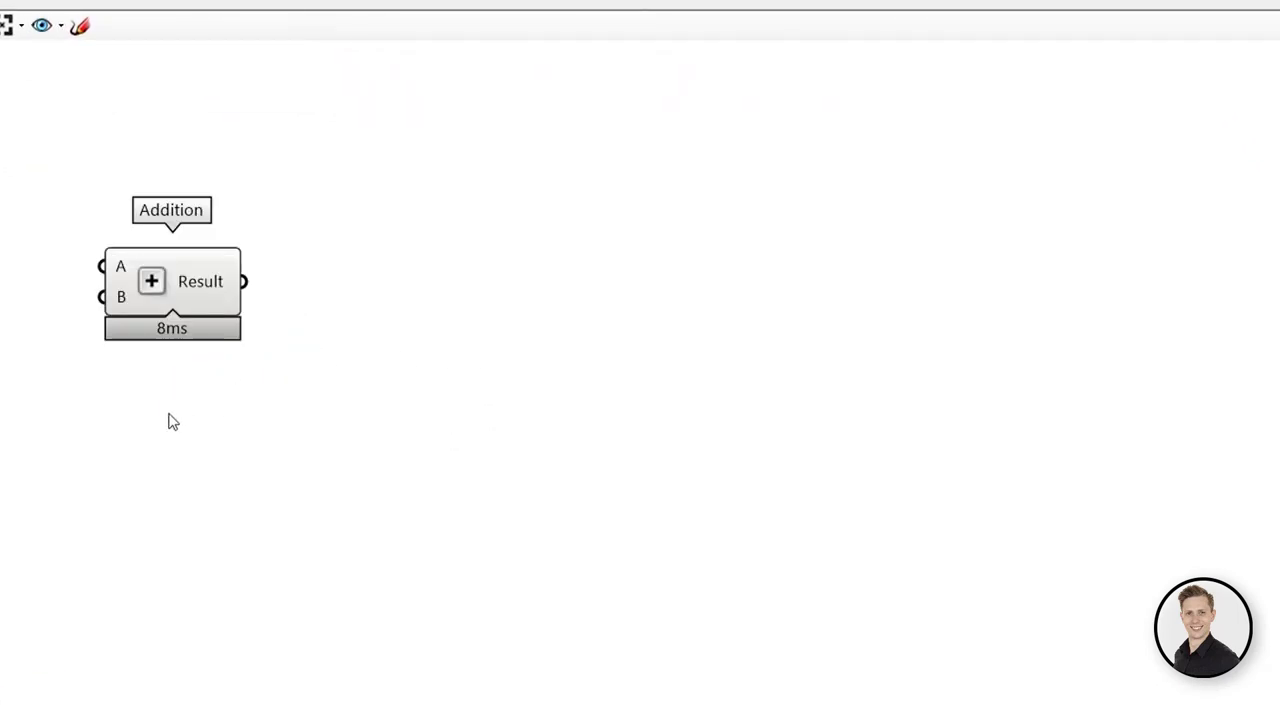
pyautogui.doubleClick(169, 413)
pyautogui.write('-')
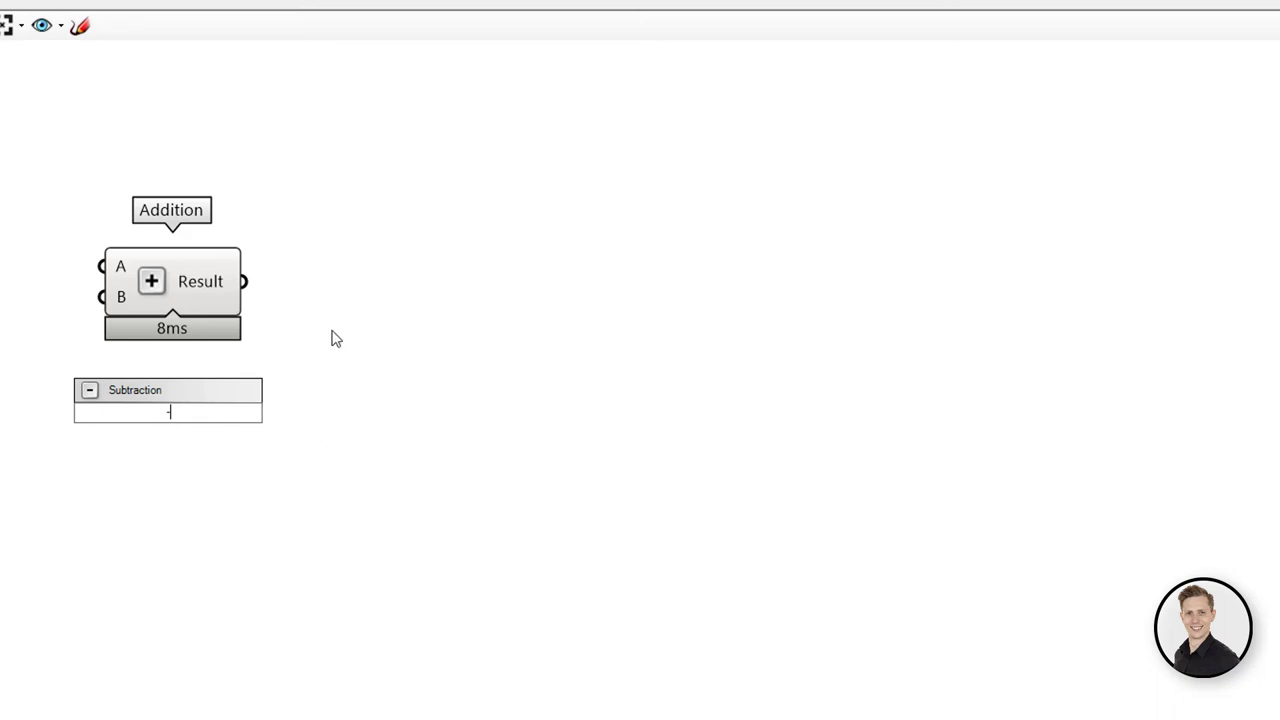
pyautogui.press('Return')
pyautogui.moveTo(180, 411); pyautogui.dragTo(180, 442)
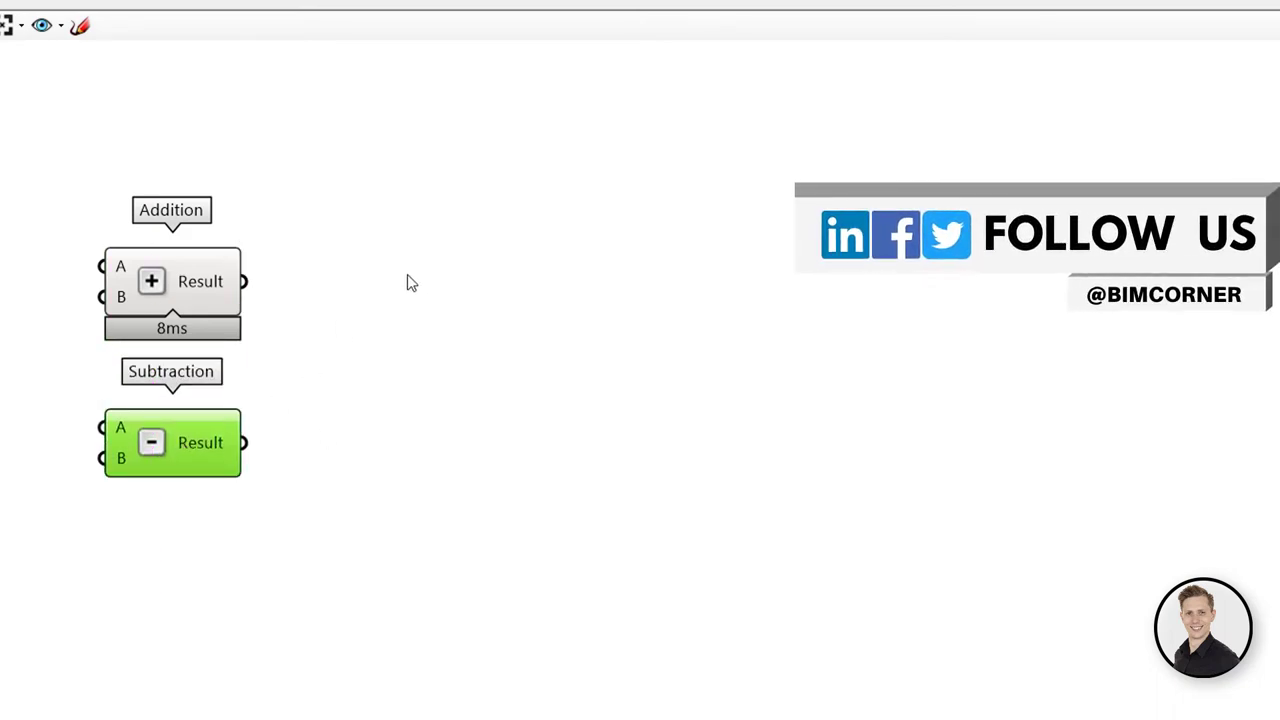
# Place Multiplication (*) and Division (/) components, Division below Multiplication
pyautogui.doubleClick(435, 281)
pyautogui.write('*')
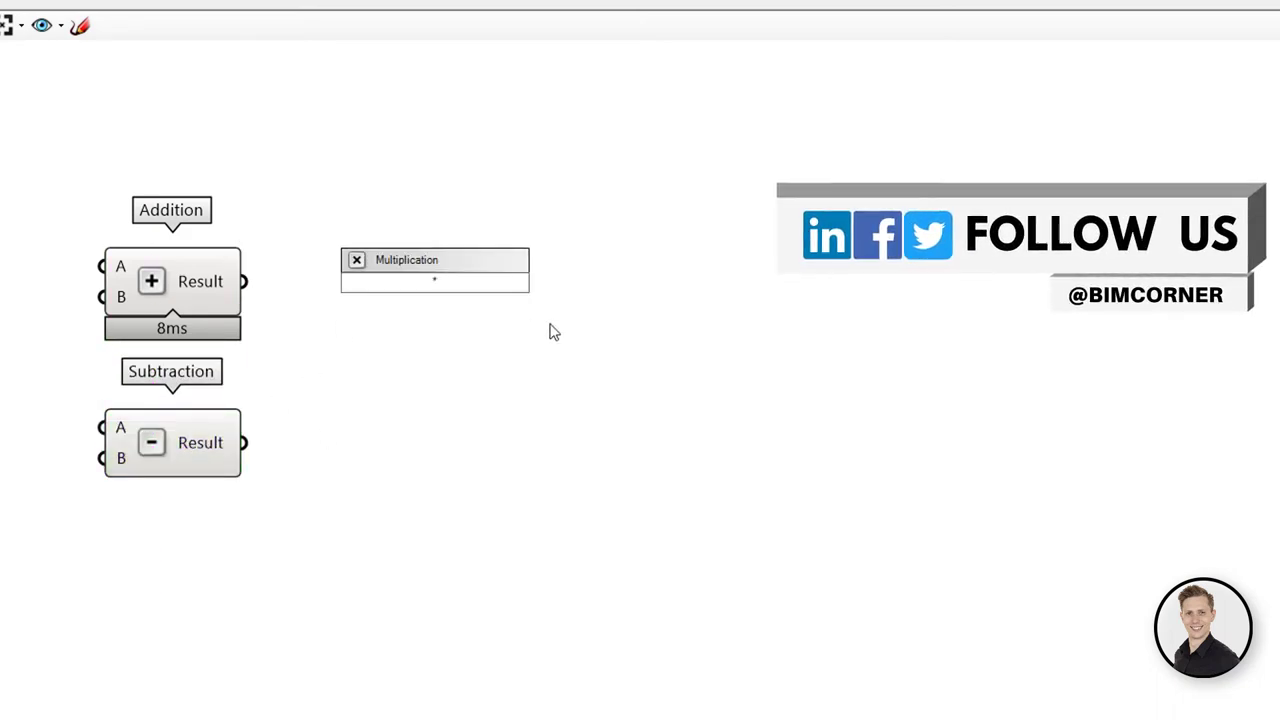
pyautogui.press('Return')
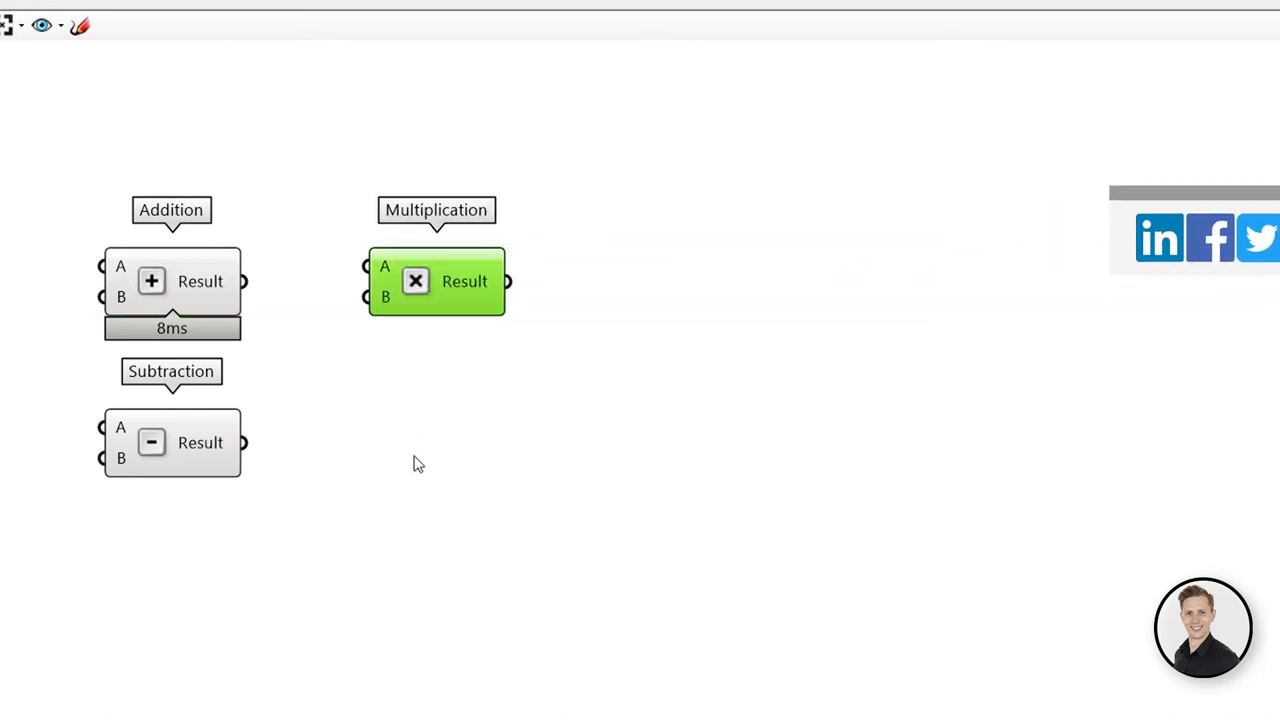
pyautogui.doubleClick(420, 450)
pyautogui.write('/')
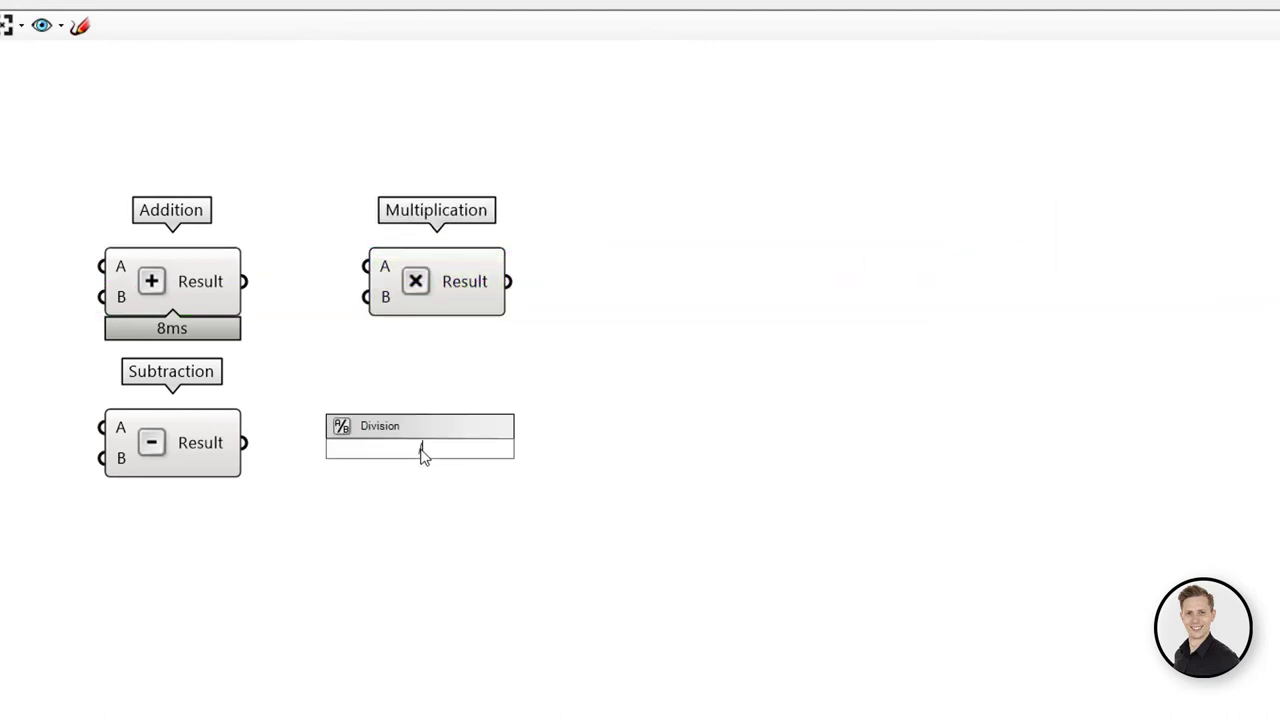
pyautogui.press('Return')
# Add Integer Division (\) beside Division, then a Modulus (%) component
pyautogui.doubleClick(405, 600)
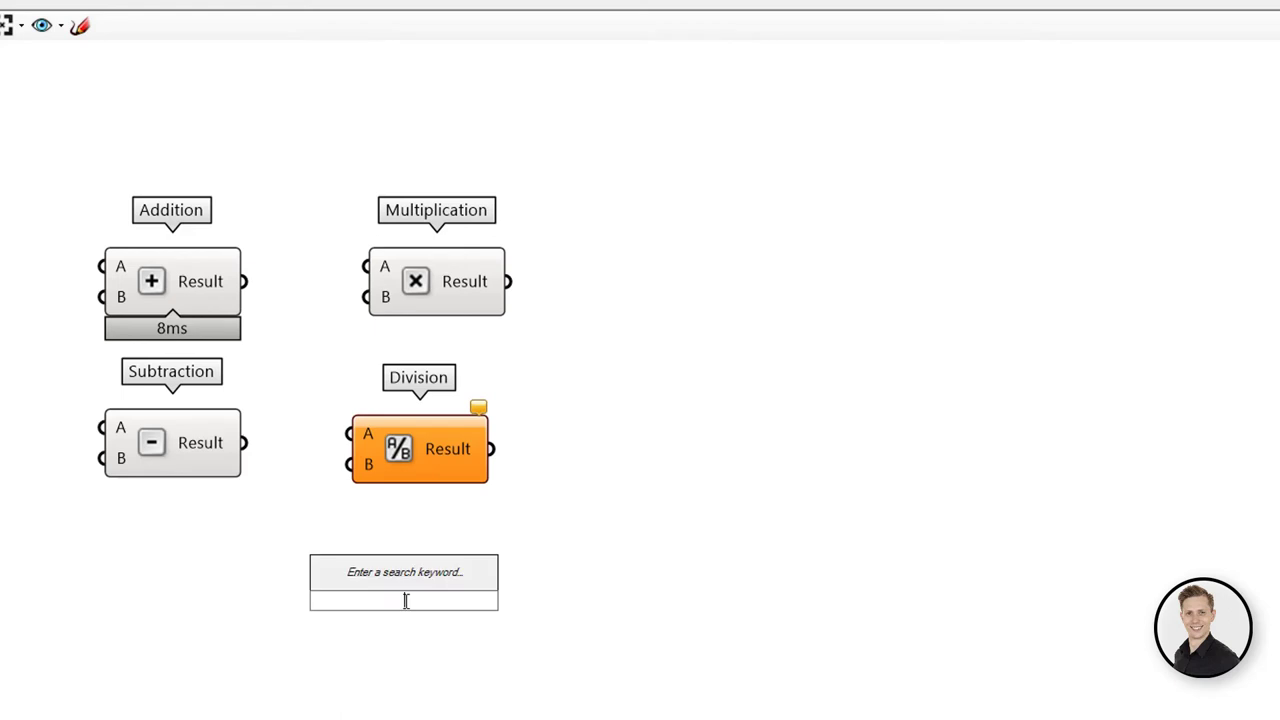
pyautogui.write('\\')
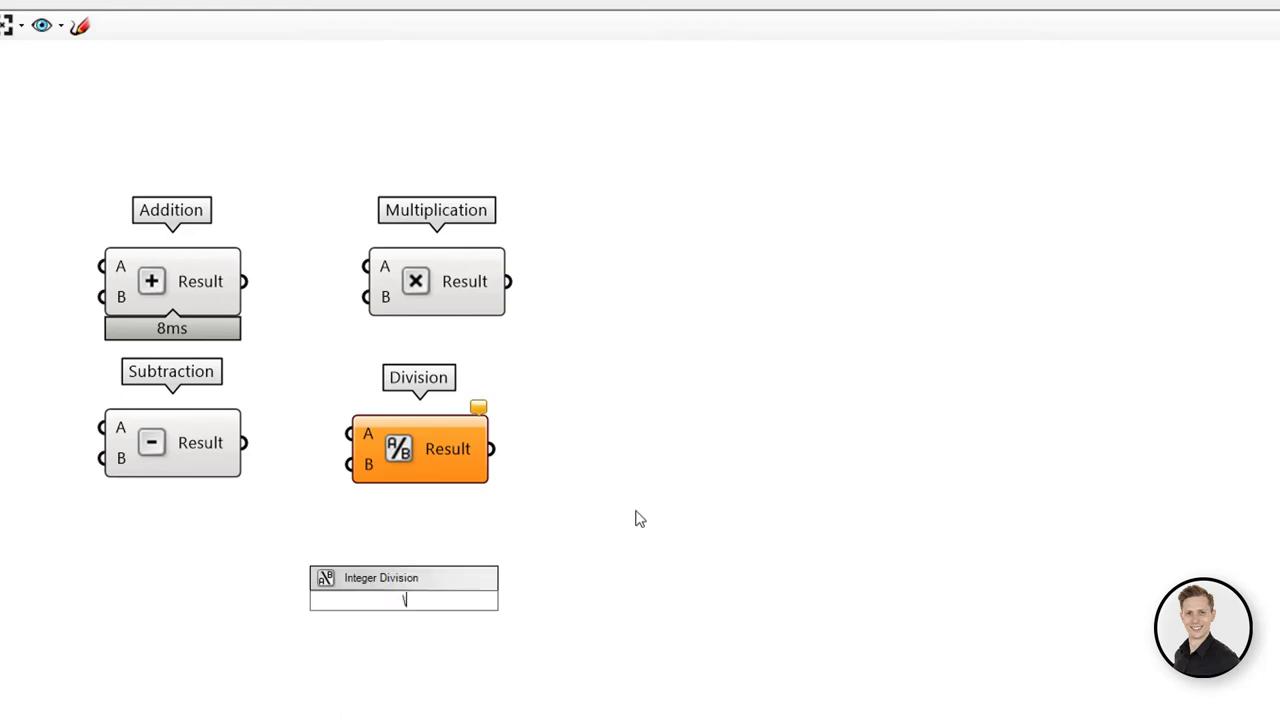
pyautogui.press('Return')
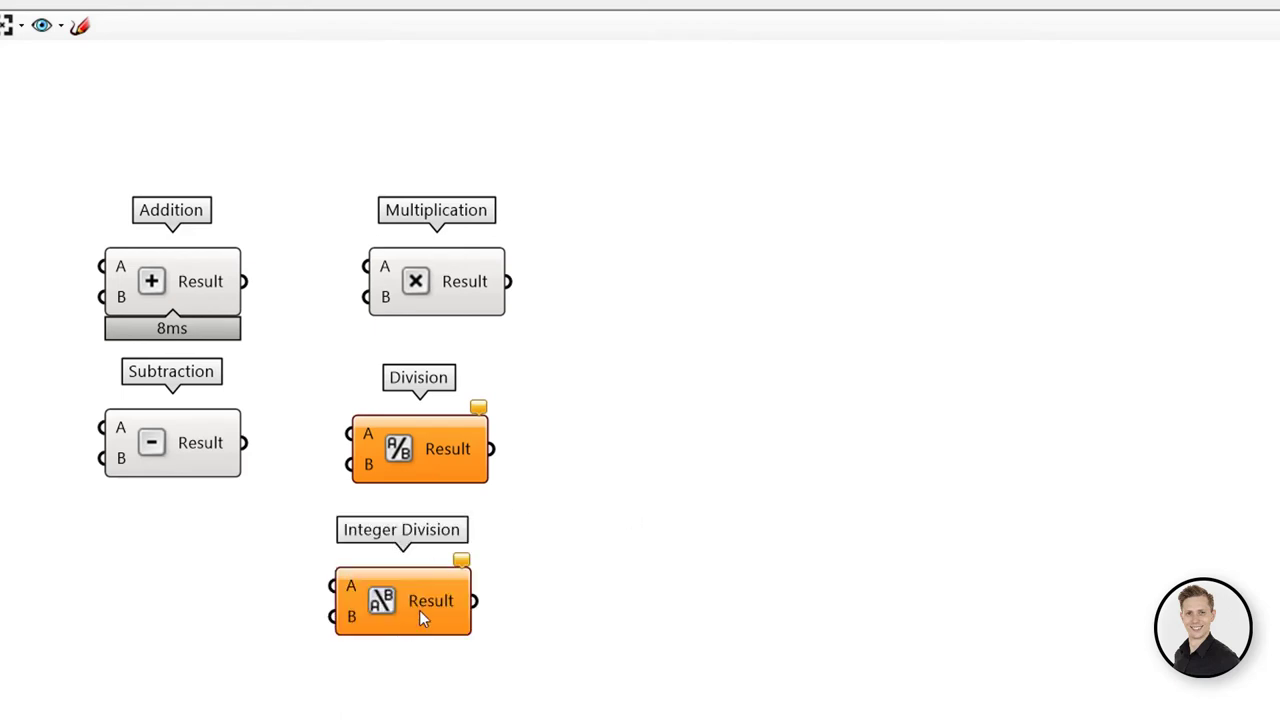
pyautogui.moveTo(419, 610); pyautogui.dragTo(629, 459)
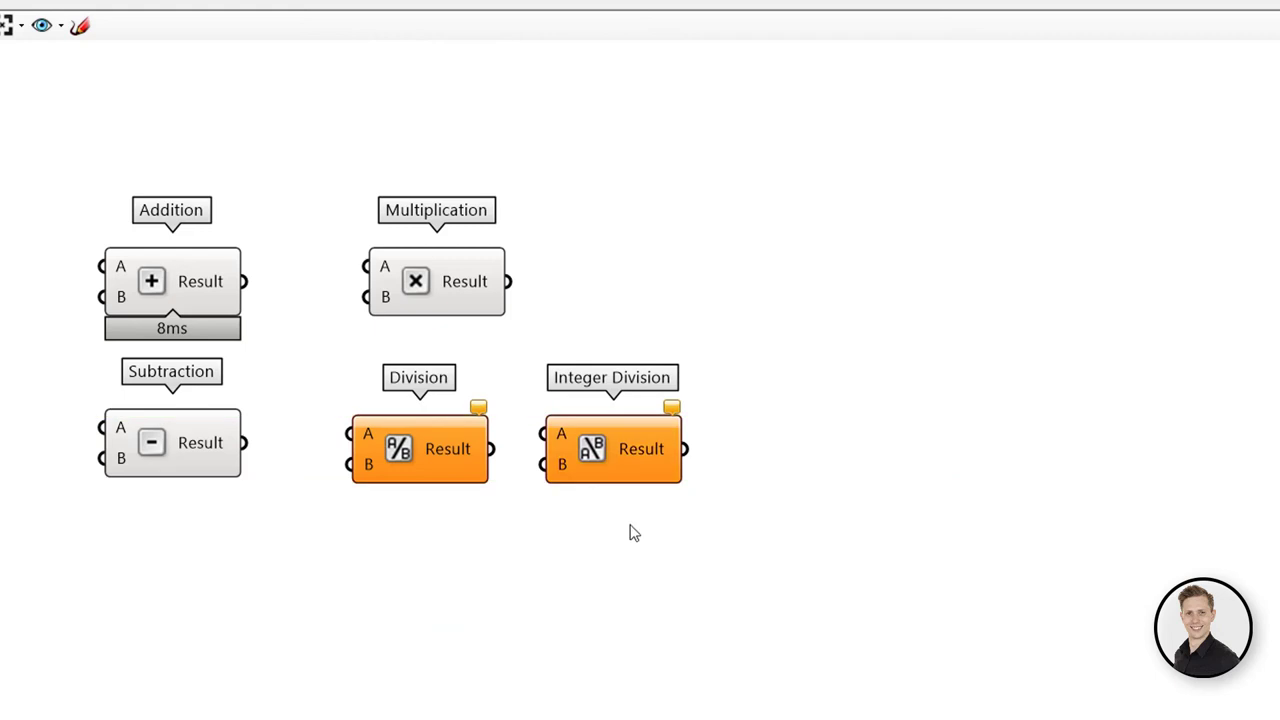
pyautogui.doubleClick(701, 276)
pyautogui.write('%')
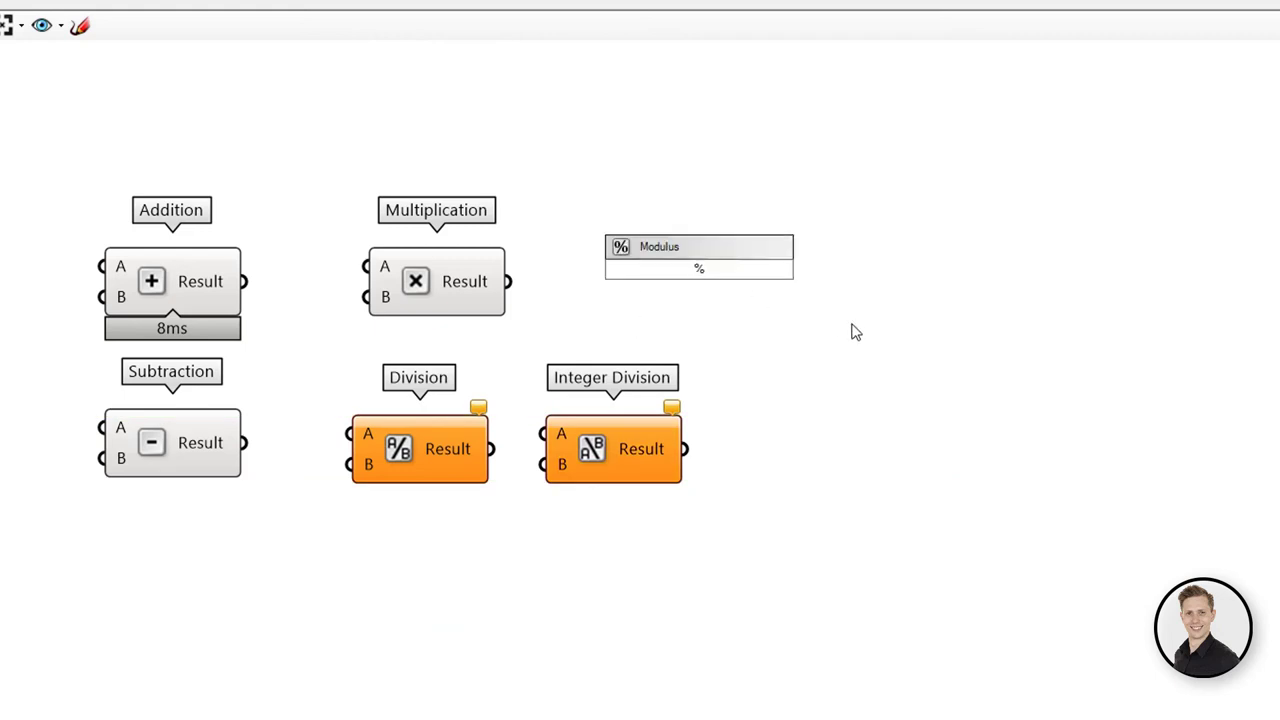
pyautogui.press('Return')
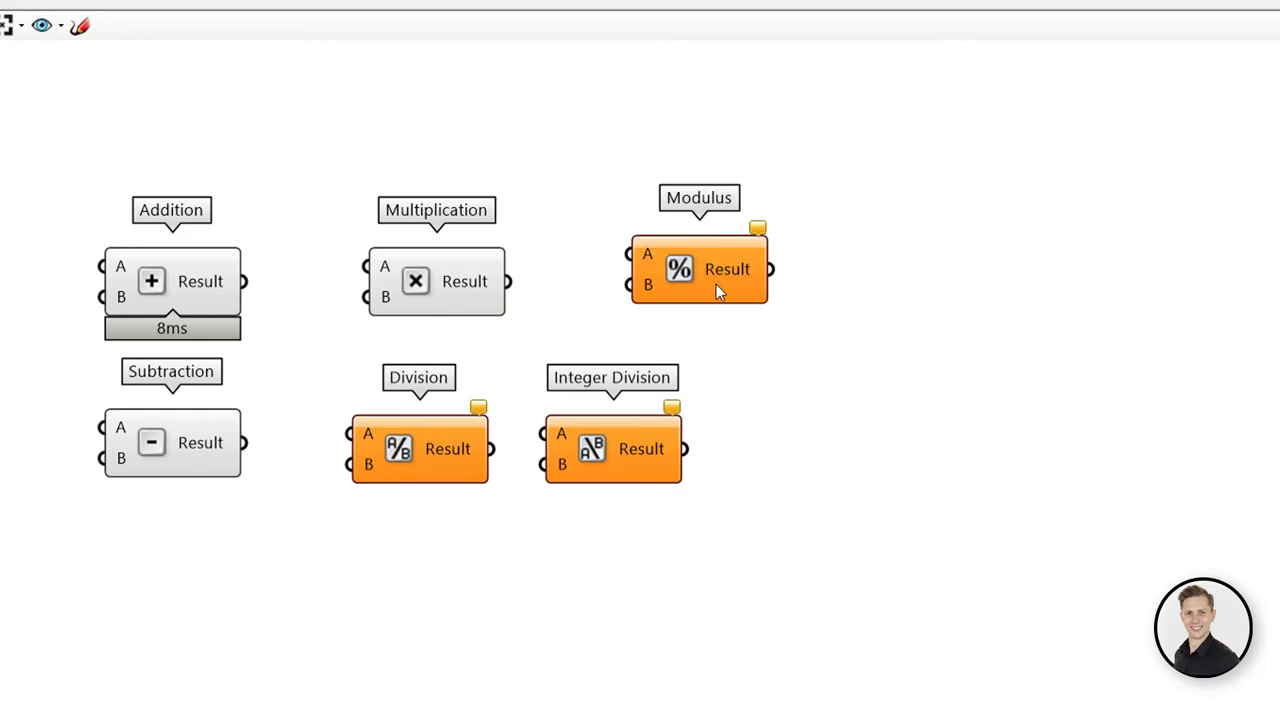
# Create a Pi component with factor 10 by searching '10*pi' and move it up-right
pyautogui.doubleClick(811, 376)
pyautogui.write('10*pi')
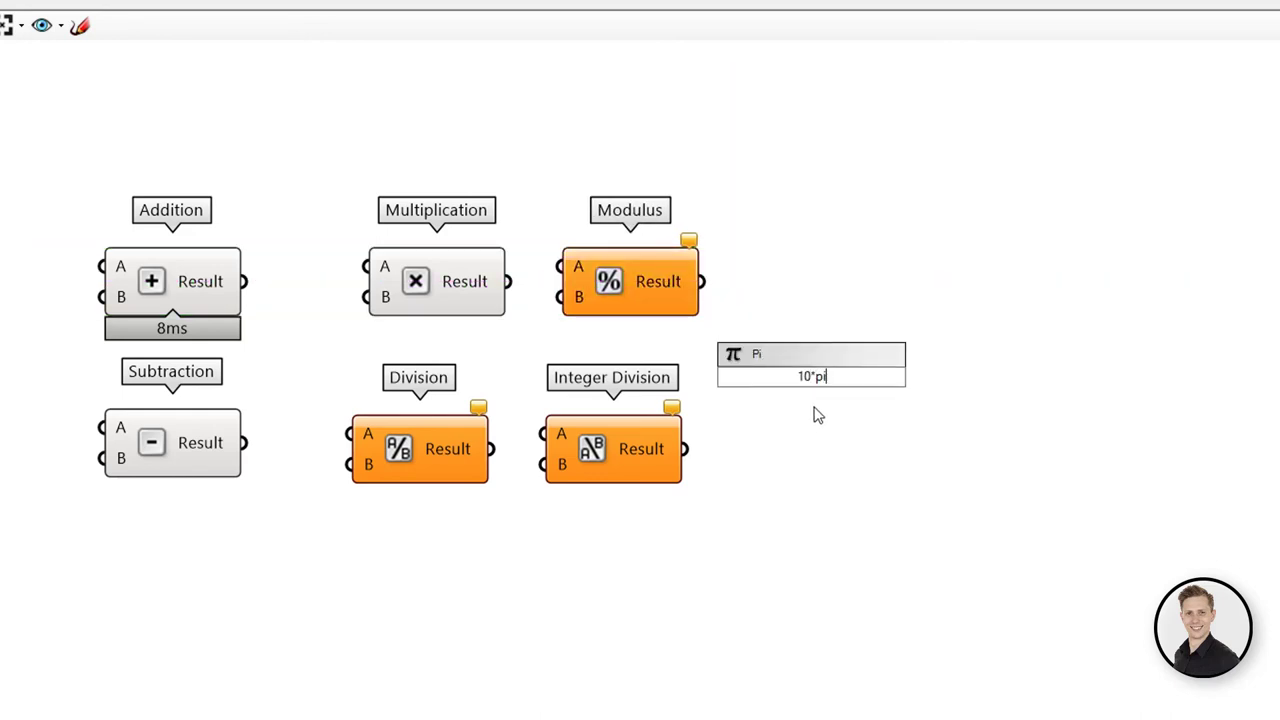
pyautogui.press('Return')
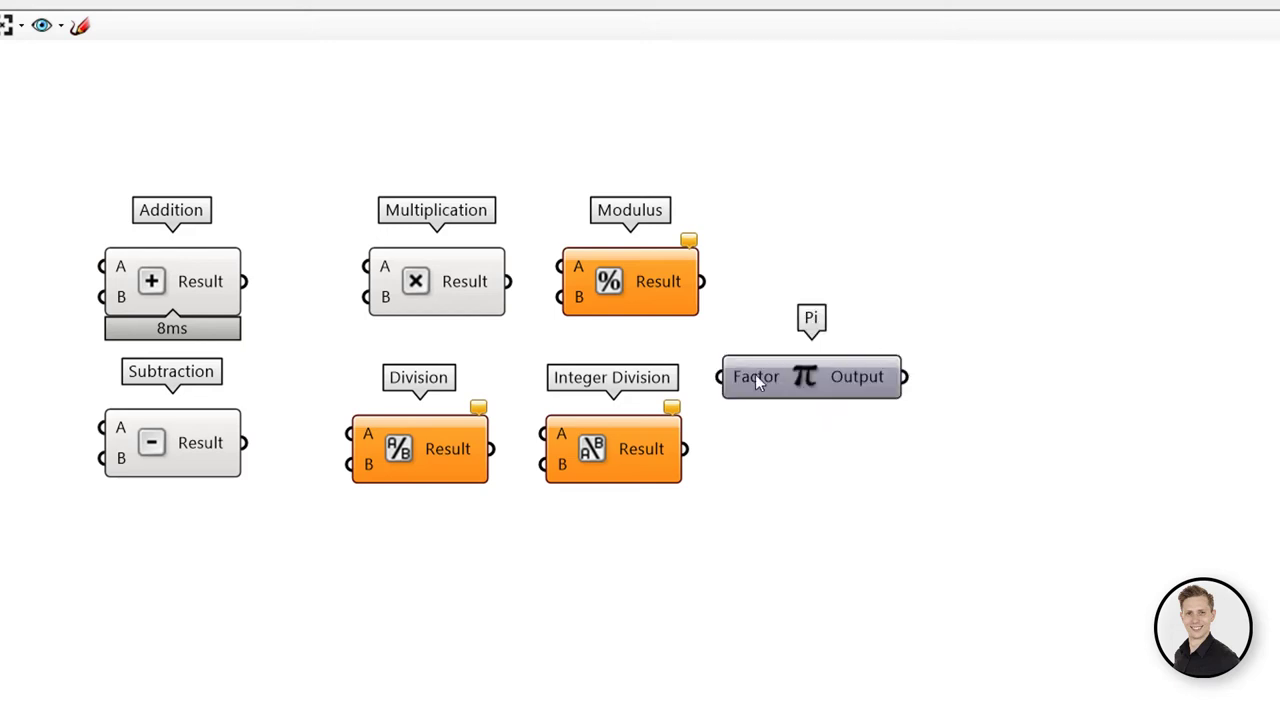
pyautogui.moveTo(754, 377); pyautogui.dragTo(823, 343)
# Add a Panel wired to Pi's output using '//', shifted right and shortened
pyautogui.doubleClick(1086, 343)
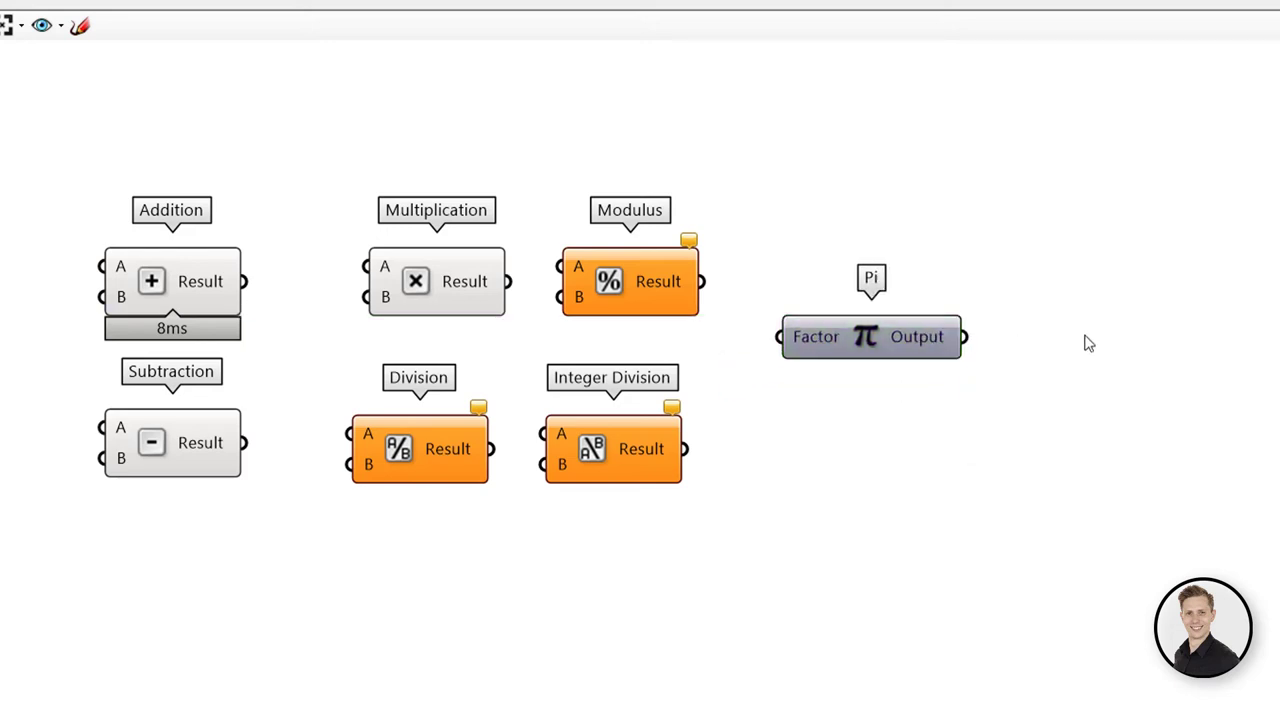
pyautogui.write('//')
pyautogui.press('Return')
pyautogui.moveTo(1023, 337); pyautogui.dragTo(1069, 337)
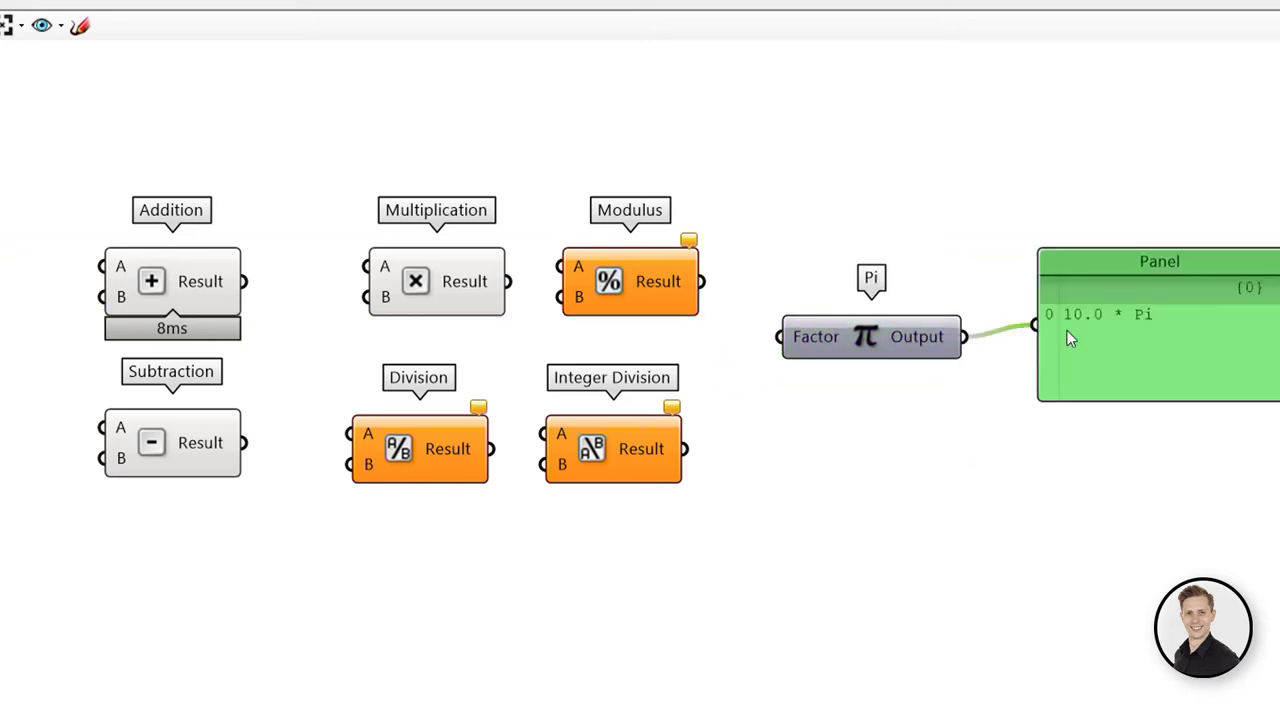
pyautogui.moveTo(1186, 410); pyautogui.dragTo(1177, 360)
pyautogui.click(977, 469)
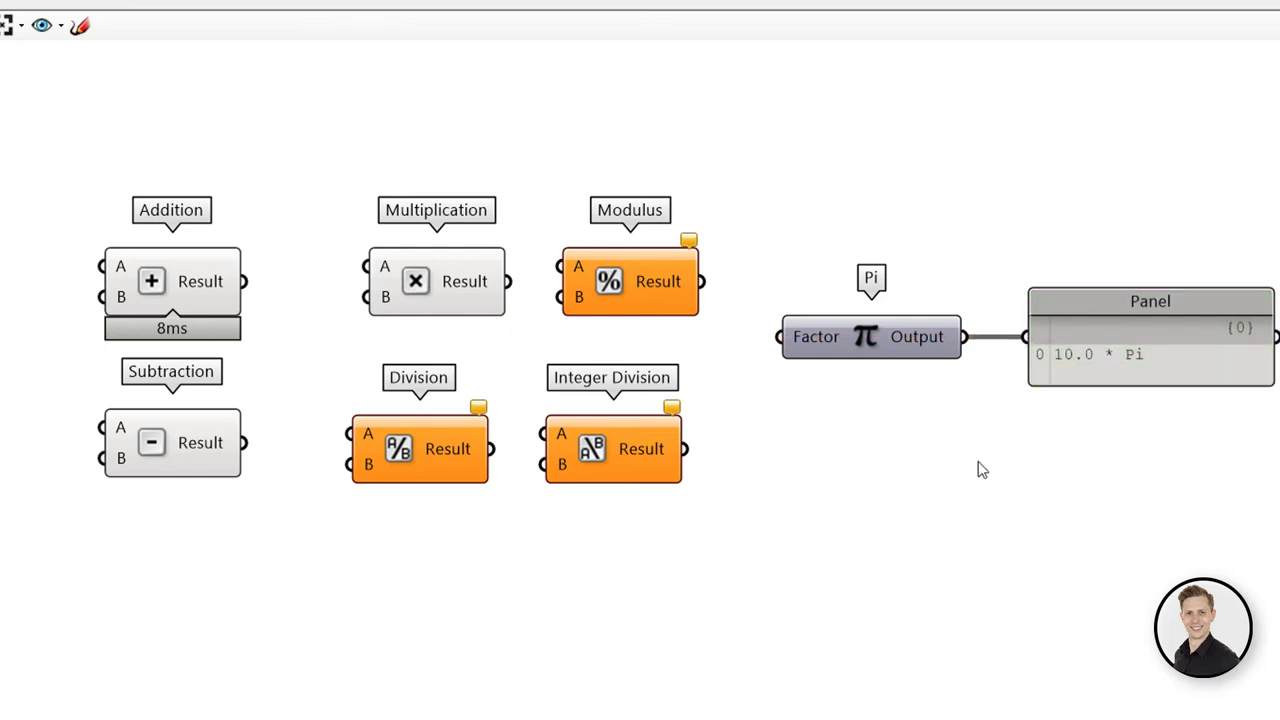
# Add Concatenate (&), Equality, and Larger Than comparison components below Pi
pyautogui.doubleClick(598, 465)
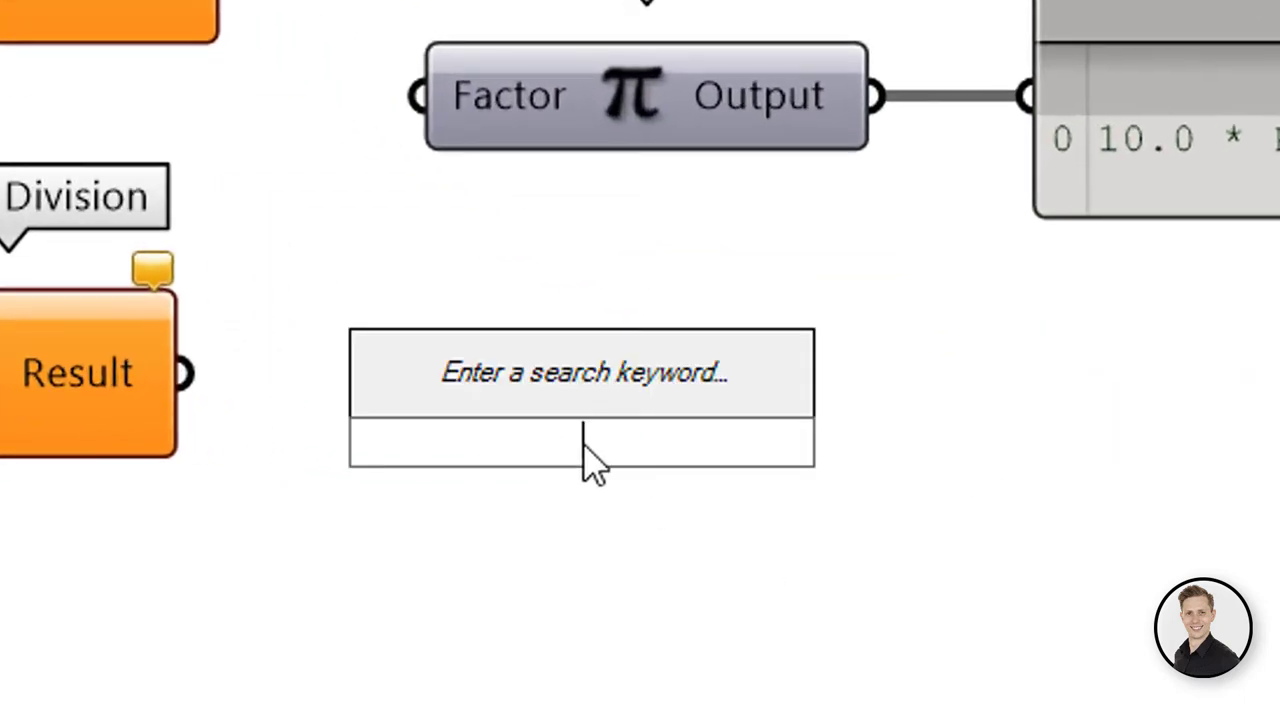
pyautogui.write('&')
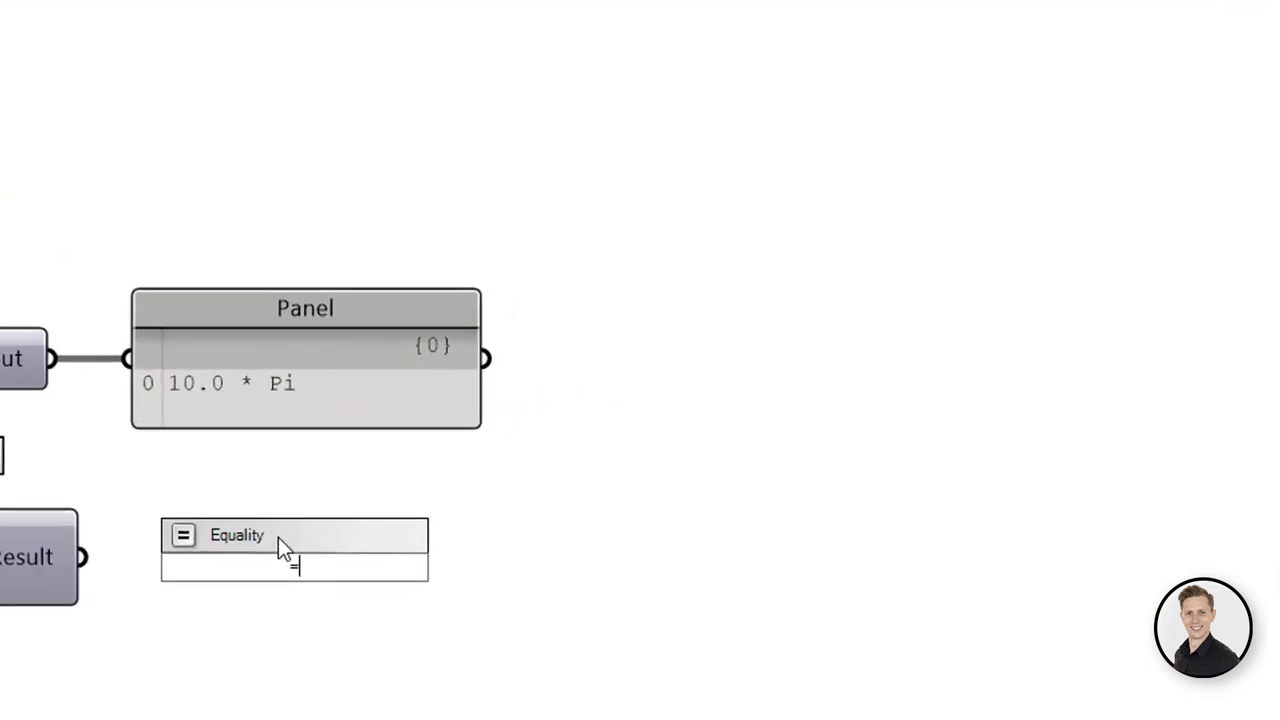
pyautogui.click(652, 477)
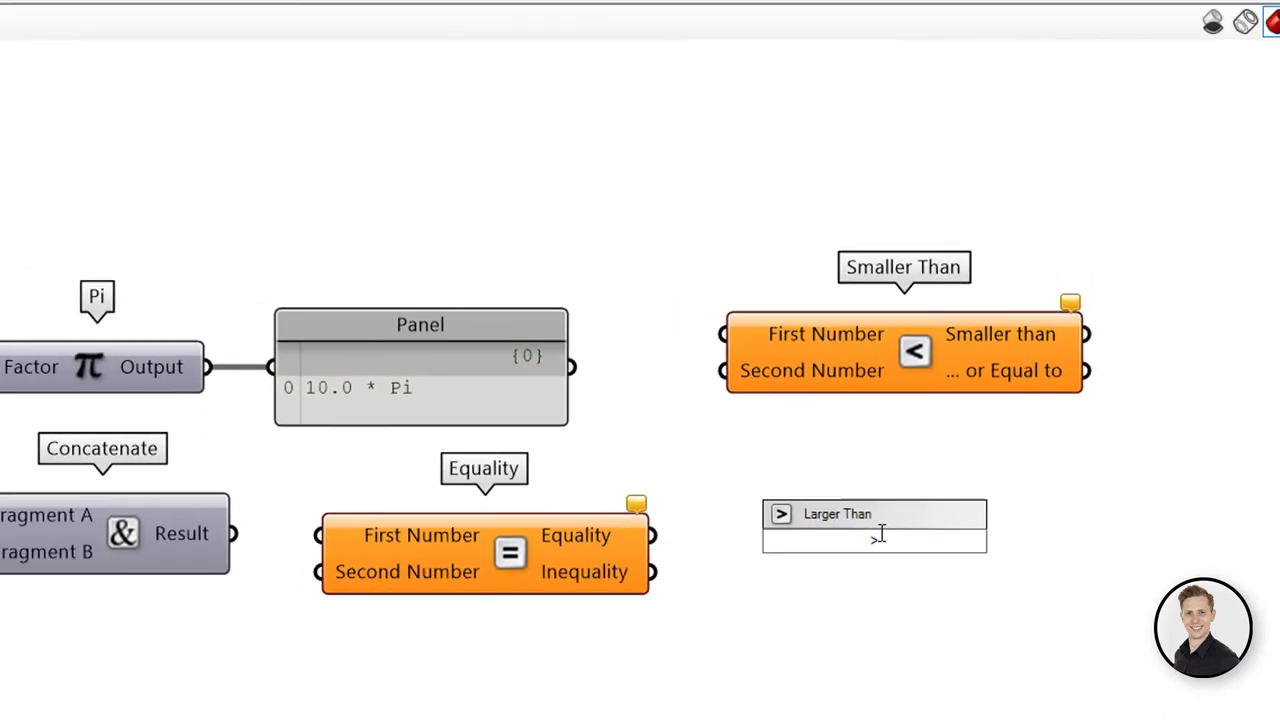
pyautogui.press('Return')
pyautogui.click(937, 583)
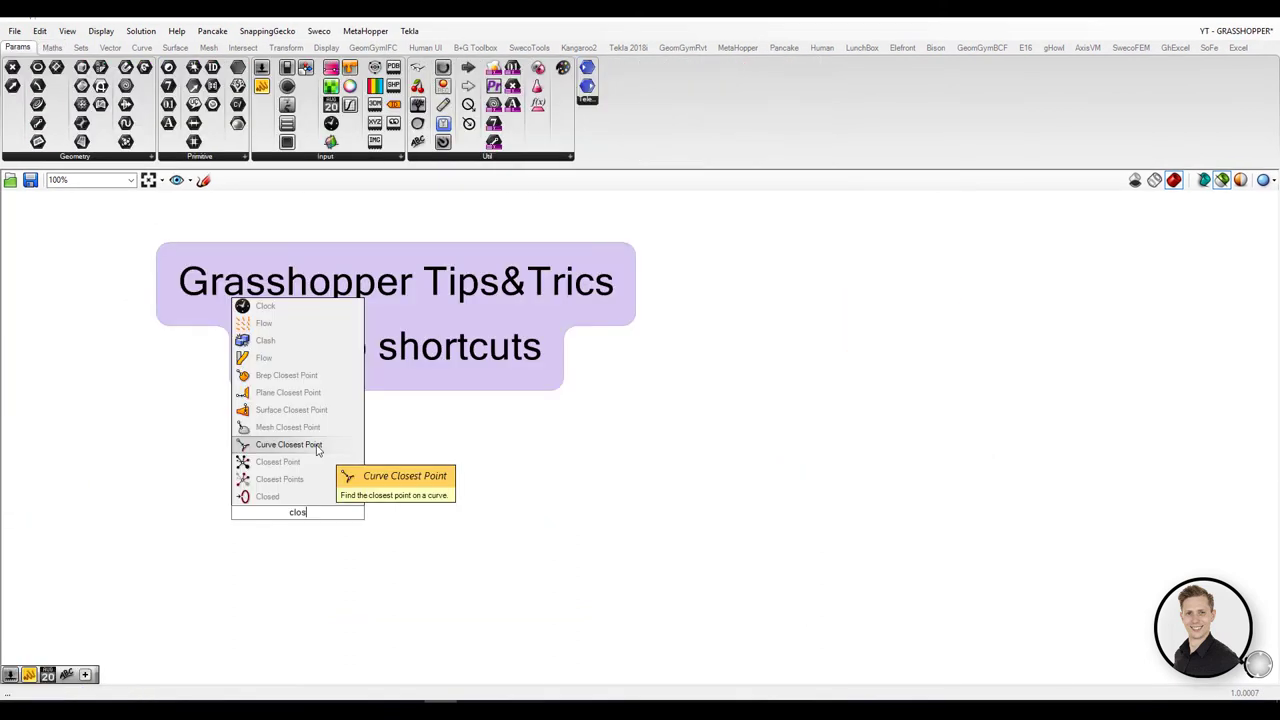
# Place a Curve Closest Point component on a new canvas
pyautogui.click(316, 446)
pyautogui.scroll(4, 322, 552)
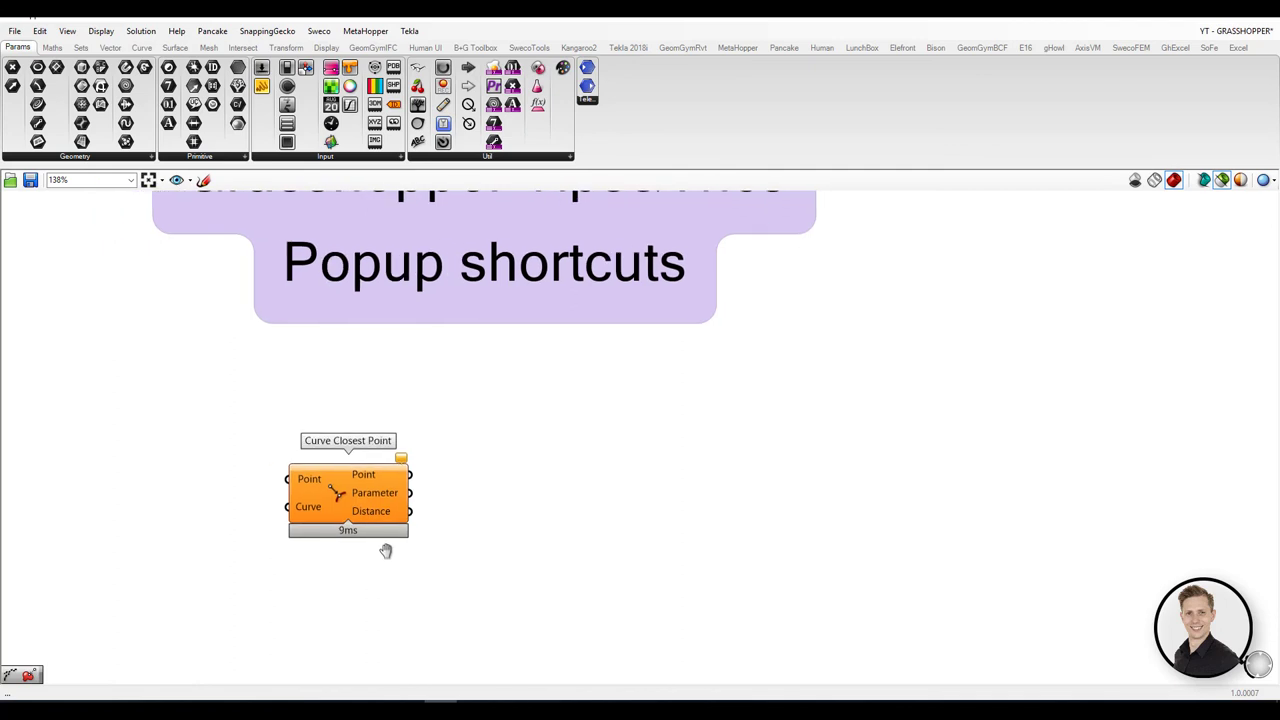
pyautogui.keyDown('ctrl'); pyautogui.keyDown('alt'); pyautogui.click(357, 507); pyautogui.keyUp('alt'); pyautogui.keyUp('ctrl')
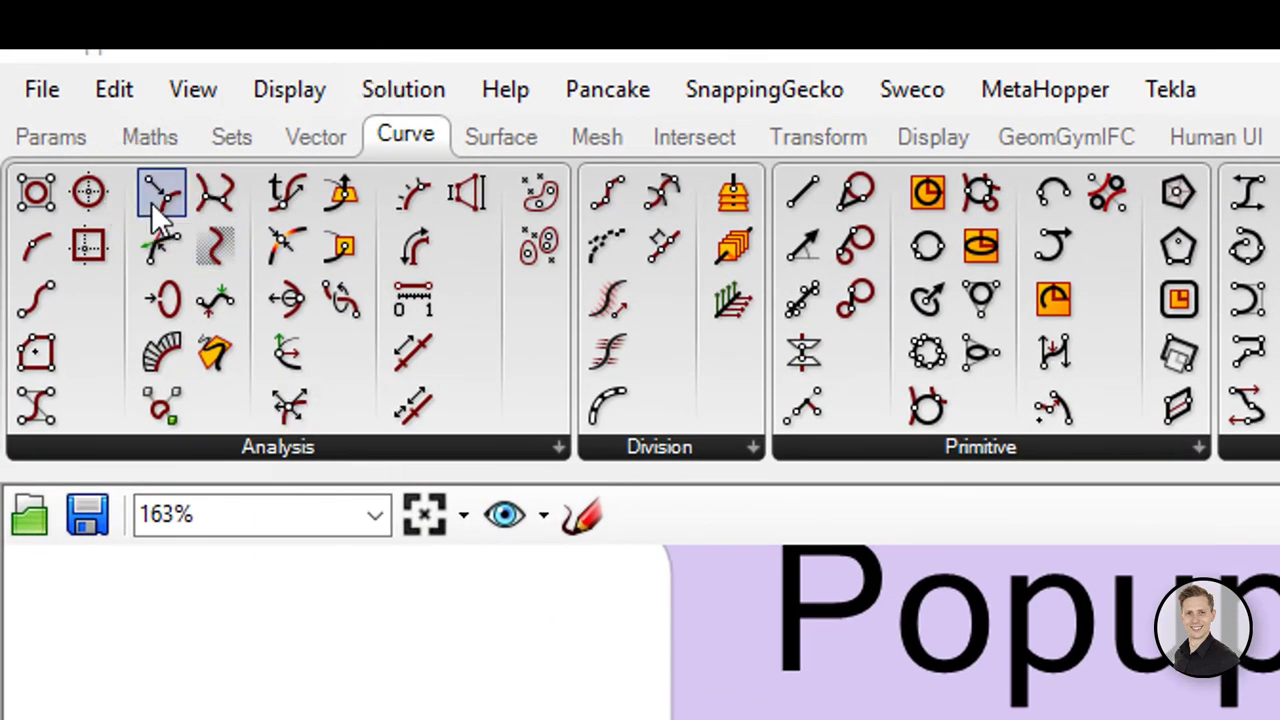
# Give Curve Closest Point the alias 'clo', then test it by typing 'clp' in canvas search
pyautogui.rightClick(158, 193)
pyautogui.moveTo(296, 268)
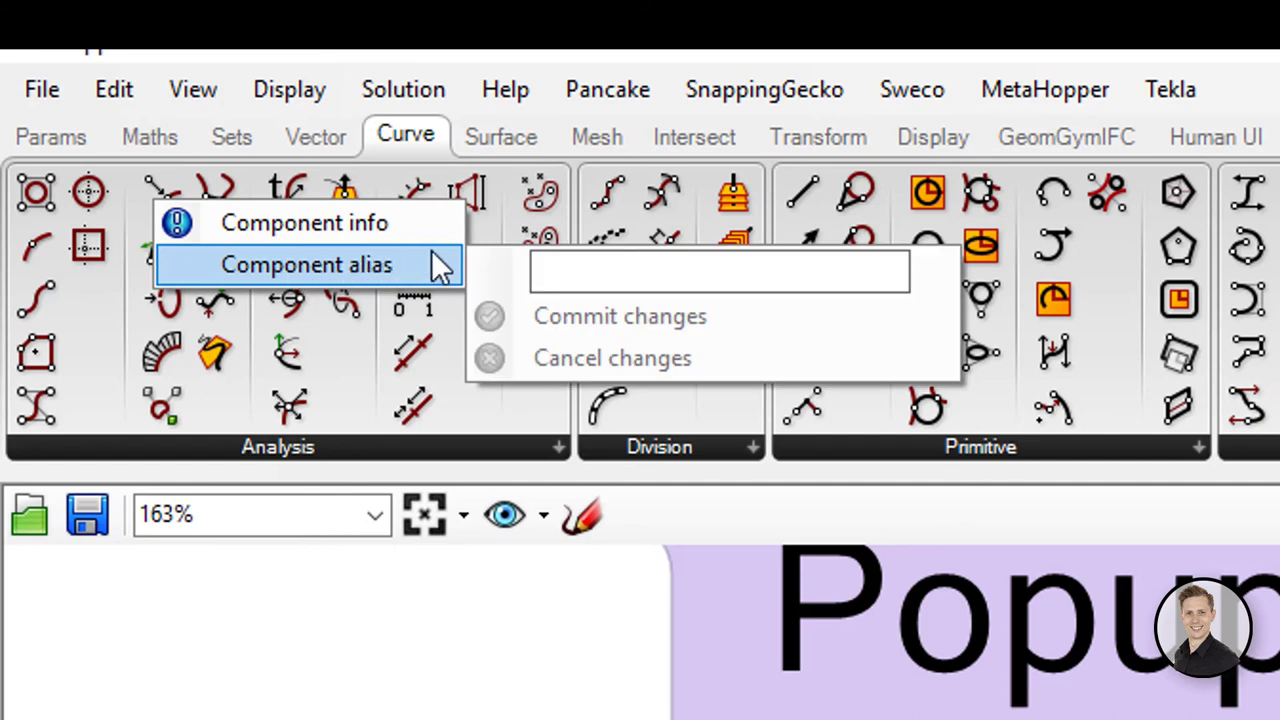
pyautogui.click(570, 272)
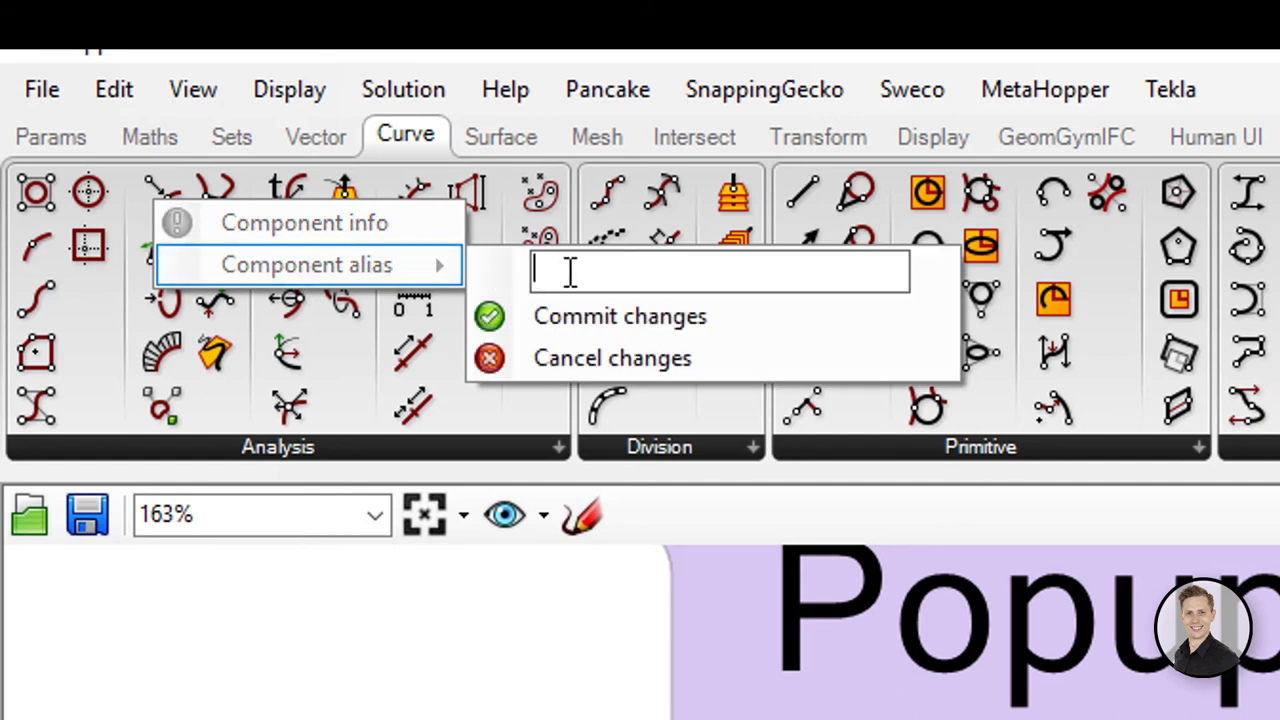
pyautogui.write('clo')
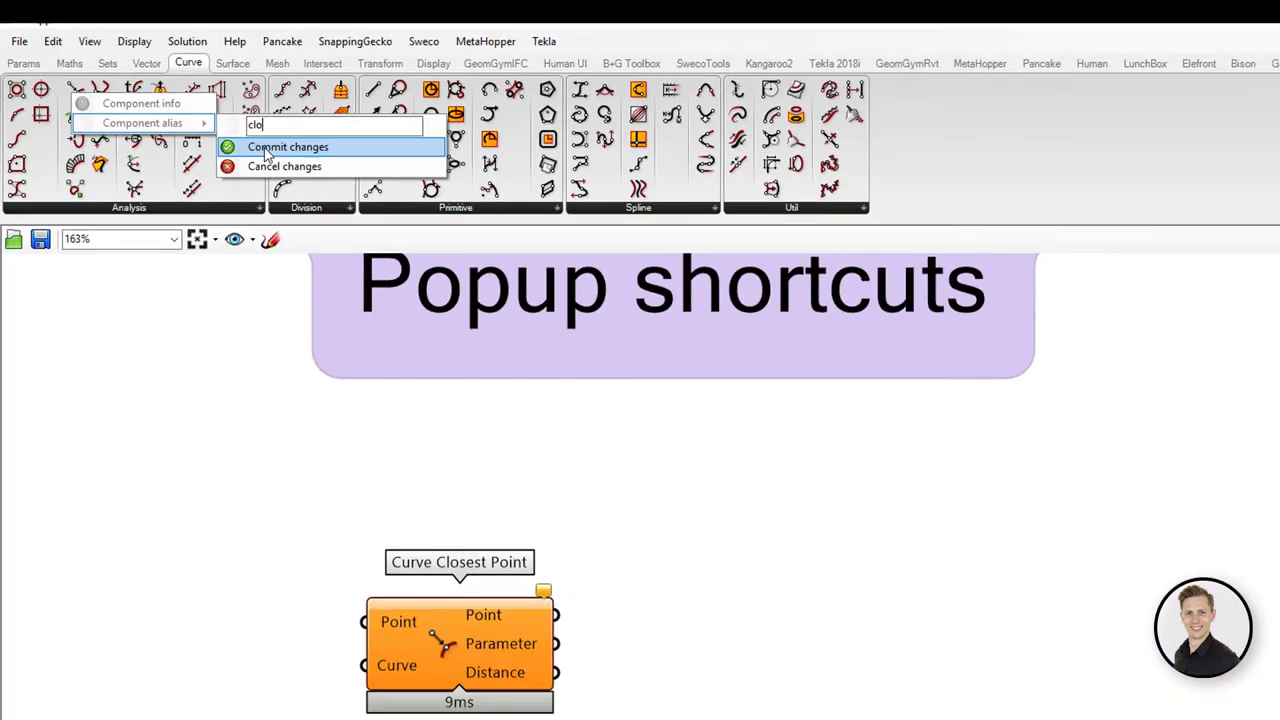
pyautogui.click(267, 150)
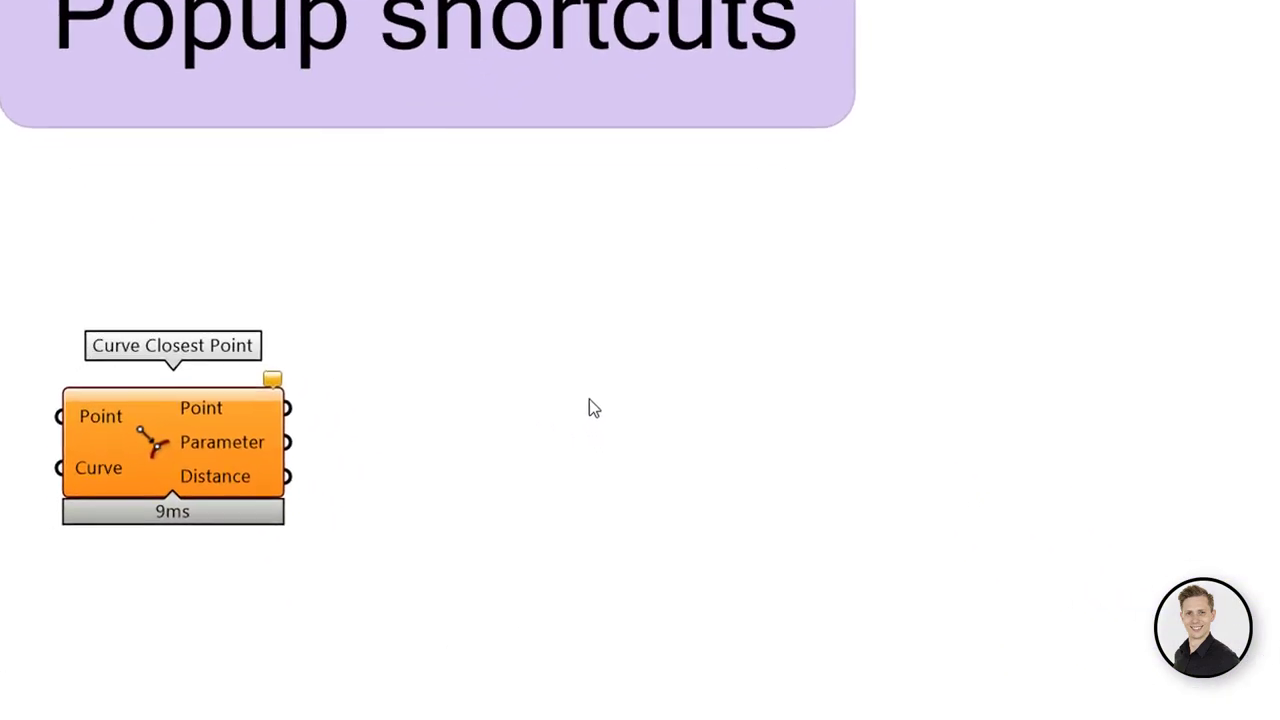
pyautogui.doubleClick(590, 405)
pyautogui.write('clp')
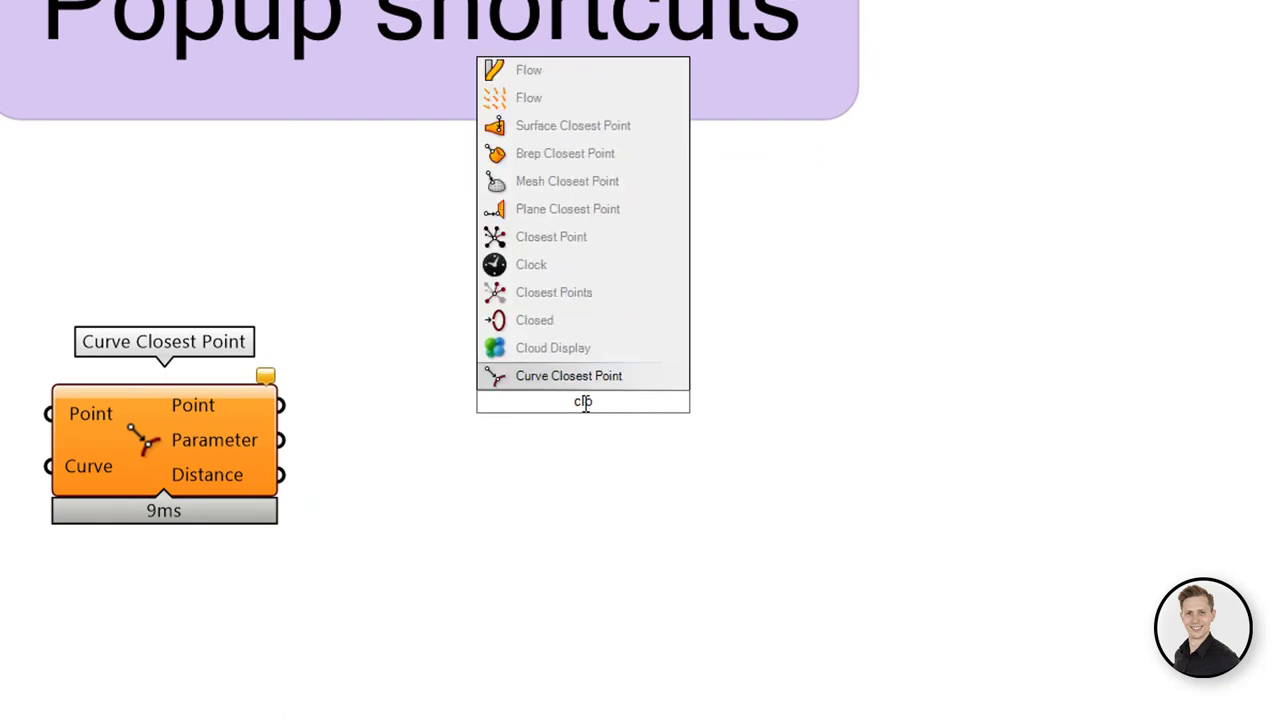